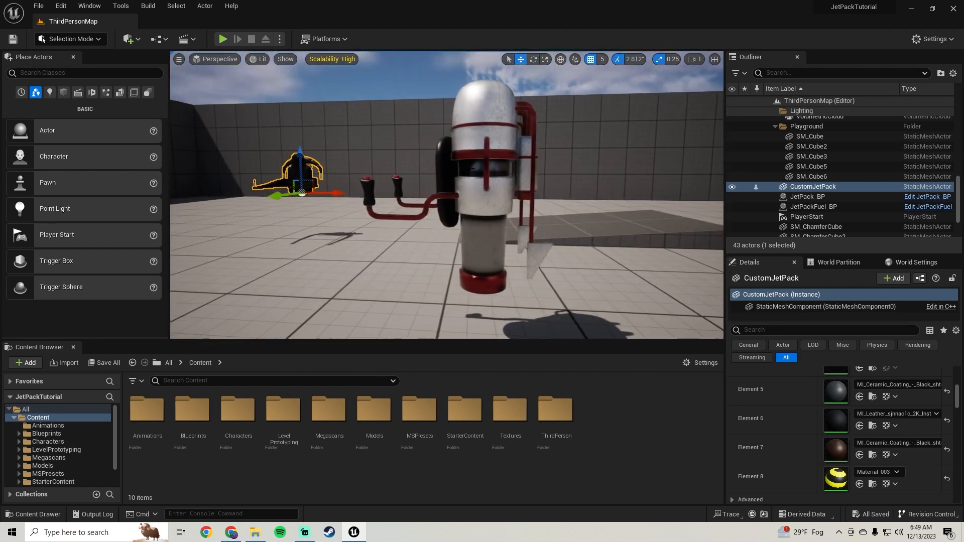
Step: Examine the JetPack_BP and CustomJetPack models already placed in the level
{"action": "left_click", "coordinate": [483, 165]}
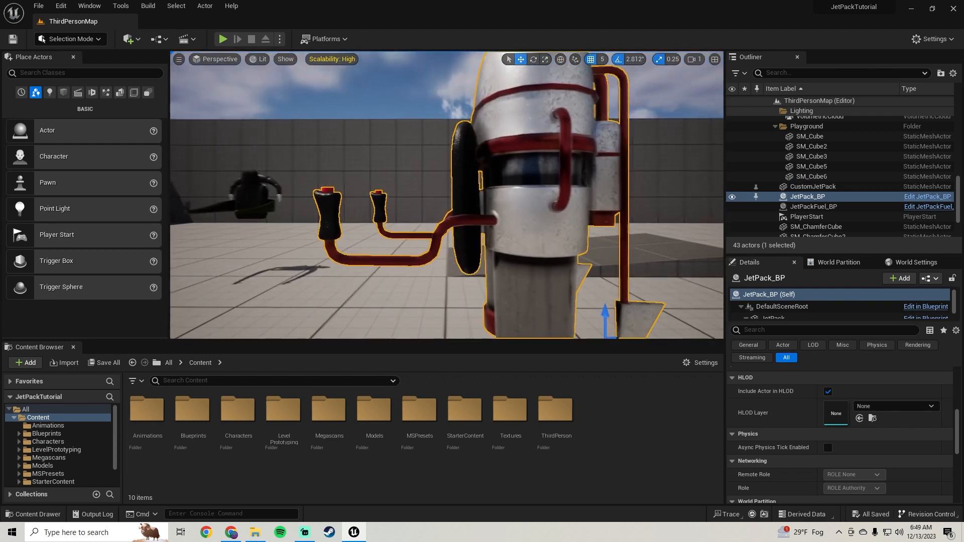
{"action": "right_click_drag", "start_coordinate": [419, 180], "coordinate": [350, 162]}
{"action": "left_click", "coordinate": [350, 162]}
{"action": "right_click_drag", "start_coordinate": [428, 195], "coordinate": [411, 186]}
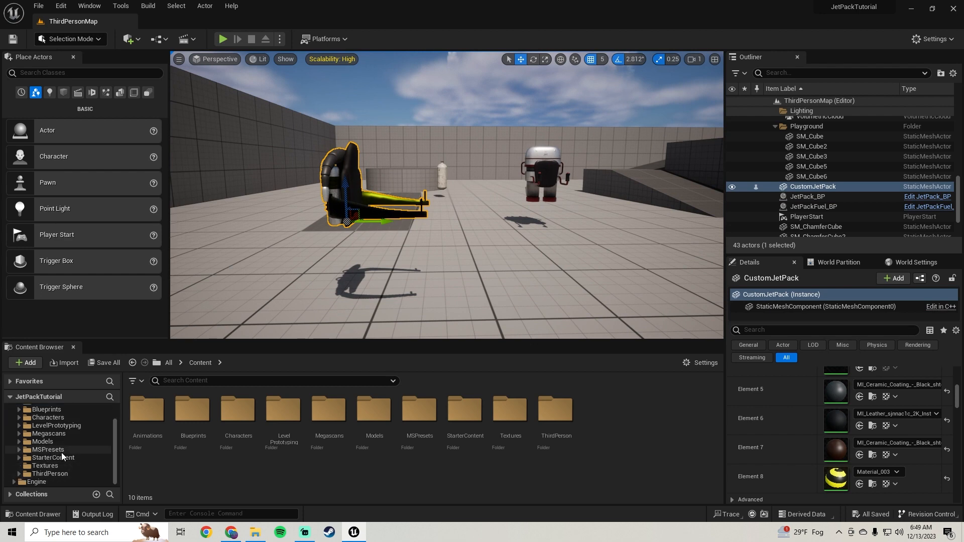
{"action": "right_click_drag", "start_coordinate": [412, 186], "coordinate": [404, 183]}
Step: Move all loose assets in the Models folder into its JetPackUpdated subfolder, leaving the folders in place
{"action": "left_click", "coordinate": [53, 441]}
{"action": "scroll", "coordinate": [389, 433], "scroll_direction": "down", "scroll_amount": 3}
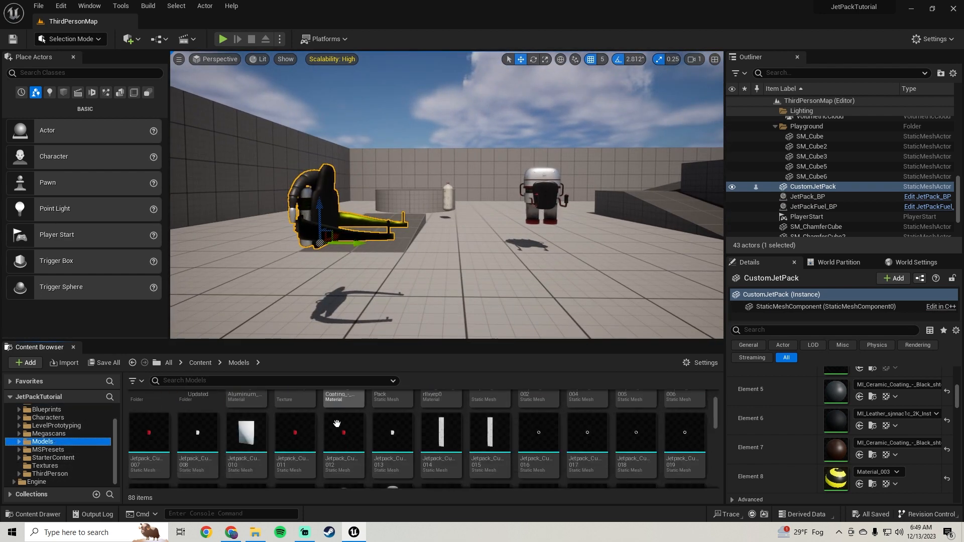
{"action": "scroll", "coordinate": [295, 409], "scroll_direction": "up", "scroll_amount": 3}
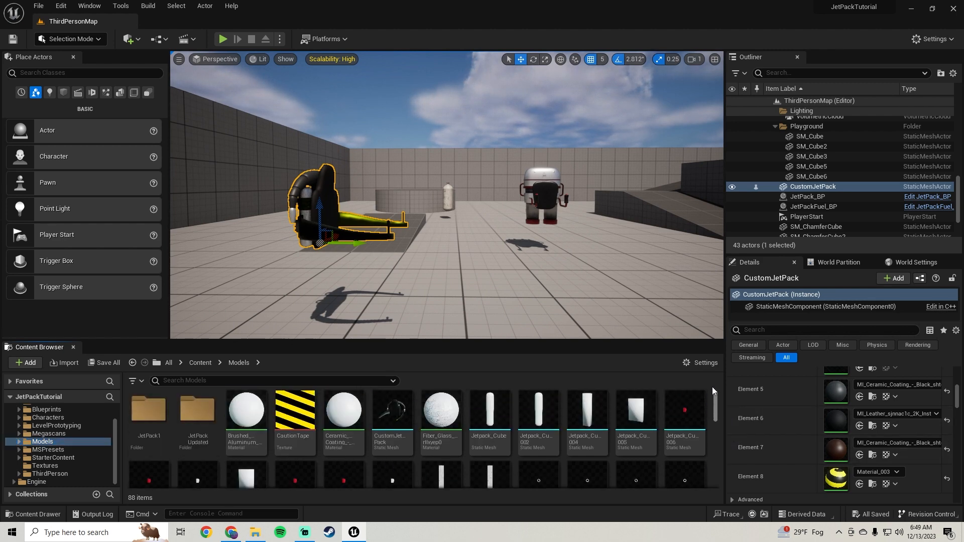
{"action": "scroll", "coordinate": [644, 412], "scroll_direction": "down", "scroll_amount": 2}
{"action": "left_click", "coordinate": [643, 412]}
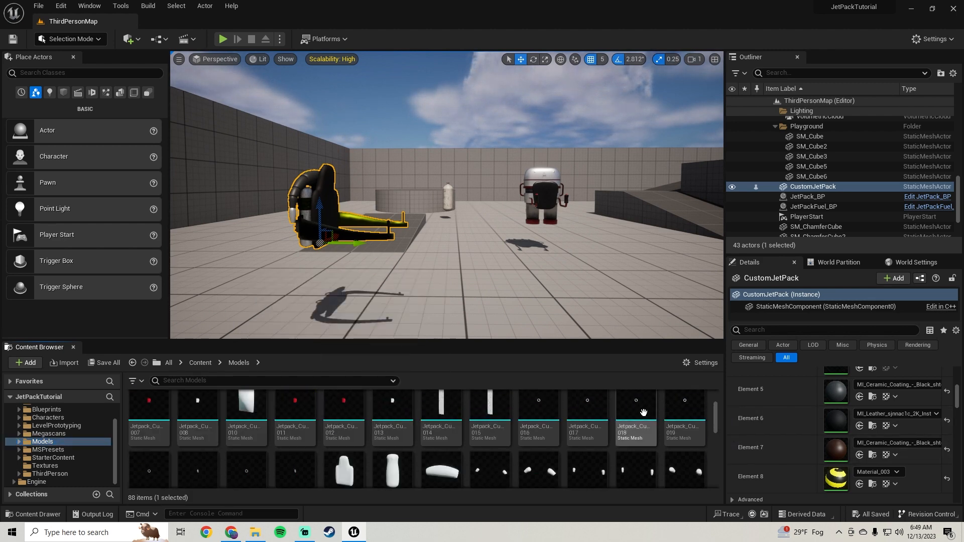
{"action": "left_click_drag", "start_coordinate": [716, 421], "coordinate": [719, 352]}
{"action": "key", "text": "ctrl+a"}
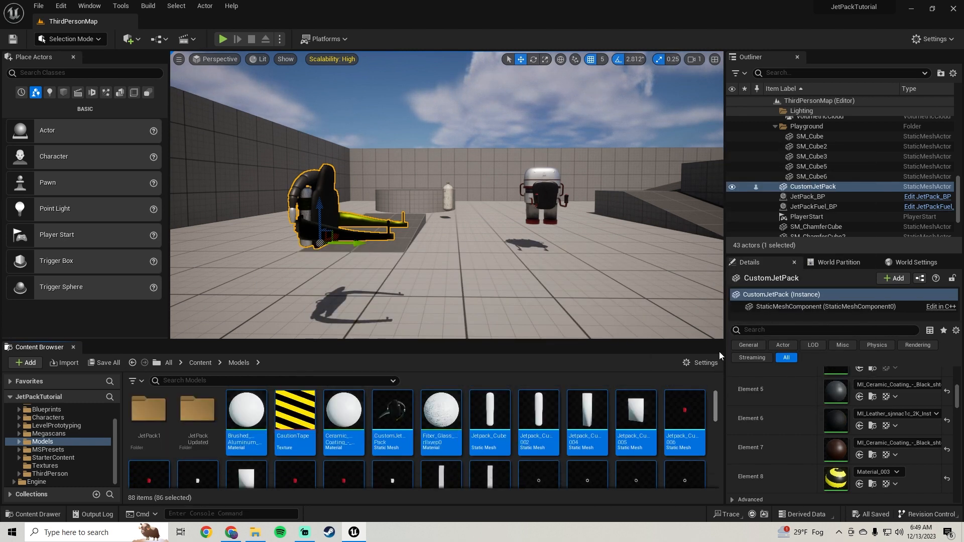
{"action": "left_click_drag", "start_coordinate": [246, 424], "coordinate": [197, 423]}
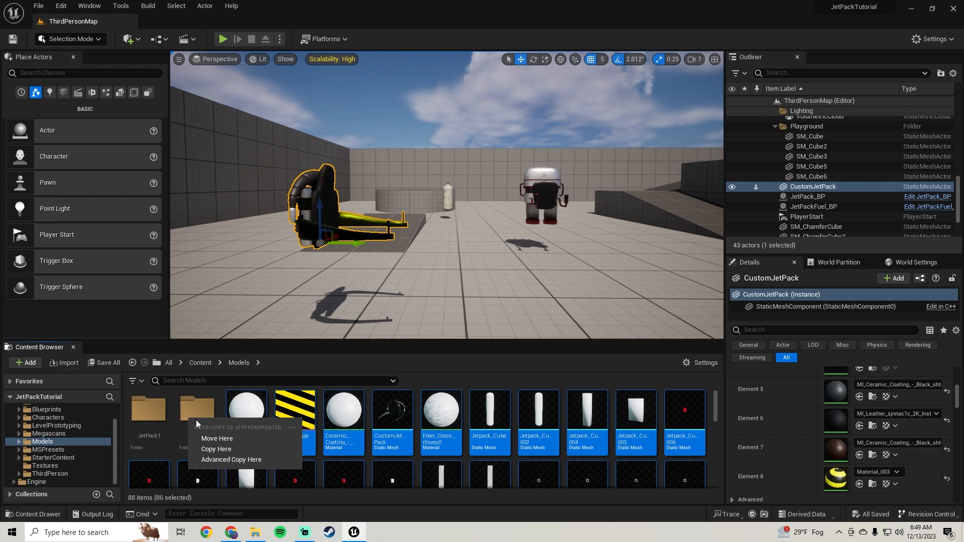
{"action": "left_click", "coordinate": [217, 438]}
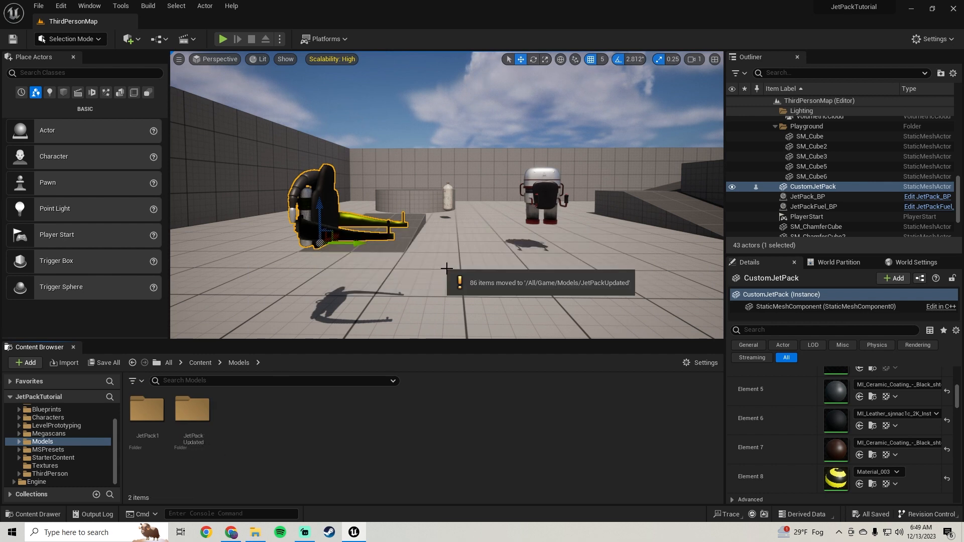
Step: Raise the CustomJetPack actor slightly above the floor and save all unsaved content
{"action": "mouse_move", "coordinate": [445, 243]}
{"action": "right_mouse_down"}
{"action": "mouse_move", "coordinate": [397, 244]}
{"action": "mouse_move", "coordinate": [441, 244]}
{"action": "right_mouse_up"}
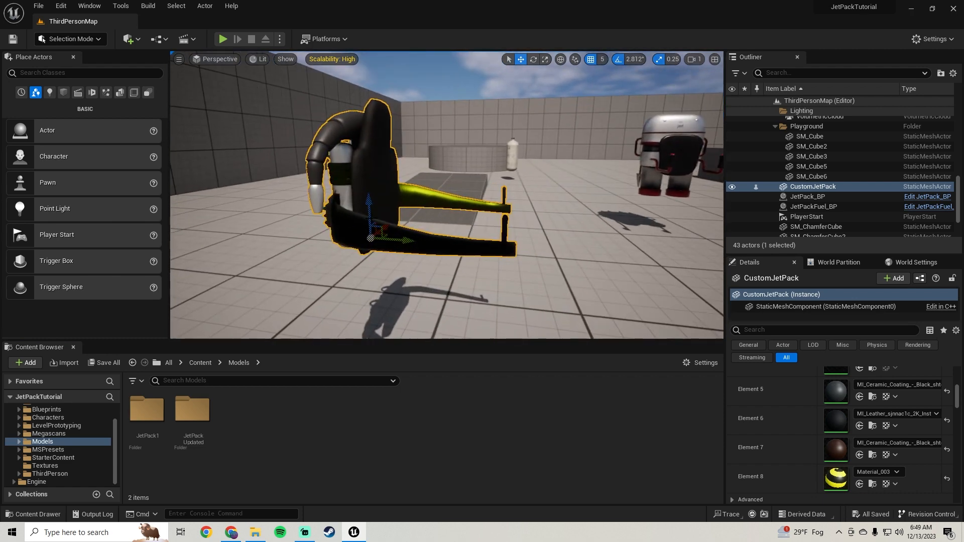
{"action": "left_click_drag", "start_coordinate": [370, 208], "coordinate": [370, 193]}
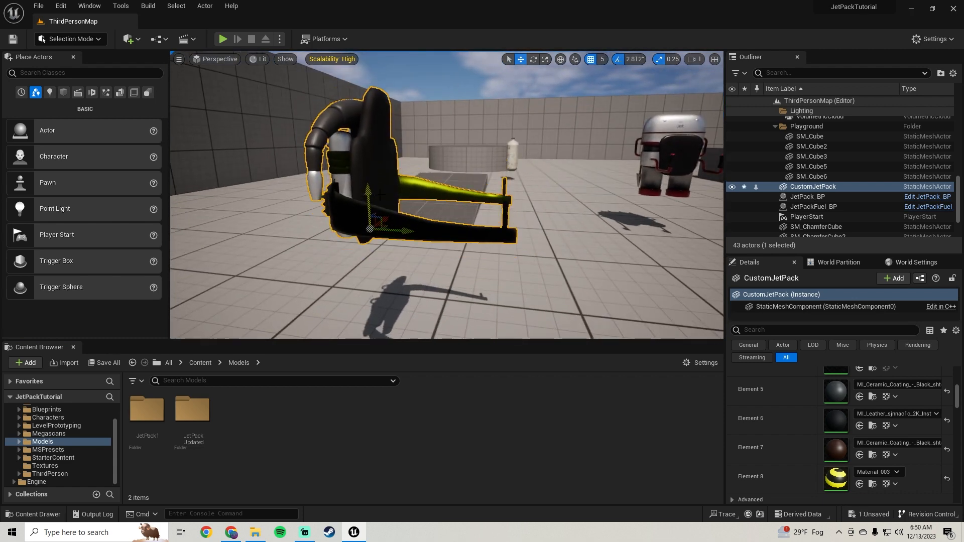
{"action": "right_click_drag", "start_coordinate": [370, 193], "coordinate": [369, 195]}
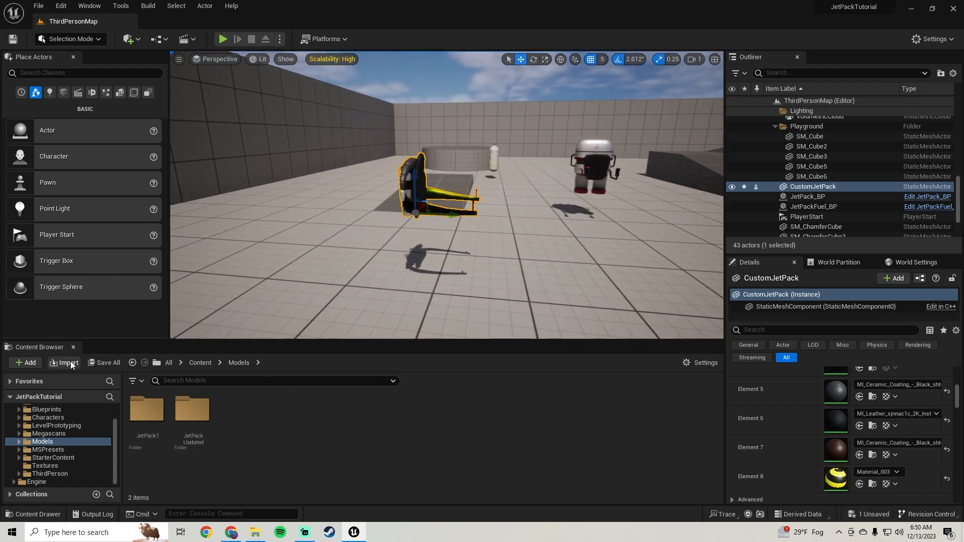
{"action": "left_click", "coordinate": [98, 363]}
{"action": "key", "text": "Return"}
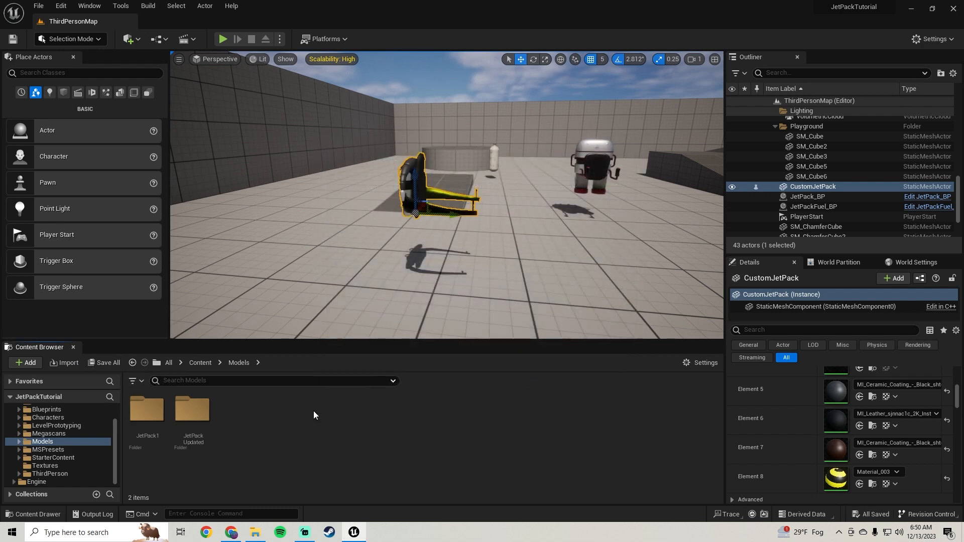
Step: Import the entire Jetpack FBX from drive D's Blender Models folder into the Models folder and save all imported assets
{"action": "left_click", "coordinate": [255, 533]}
{"action": "scroll", "coordinate": [502, 226], "scroll_direction": "up", "scroll_amount": 10}
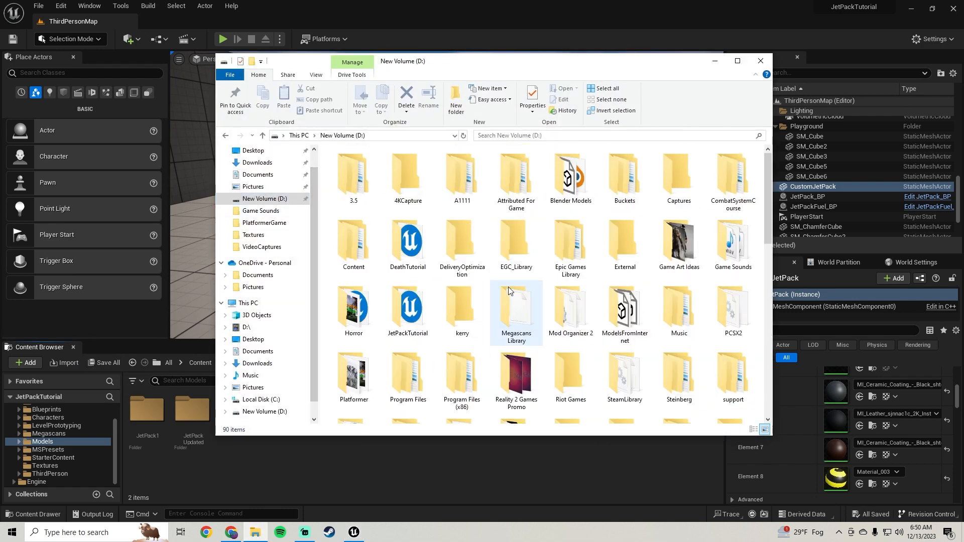
{"action": "double_click", "coordinate": [561, 184]}
{"action": "scroll", "coordinate": [501, 256], "scroll_direction": "down", "scroll_amount": 2}
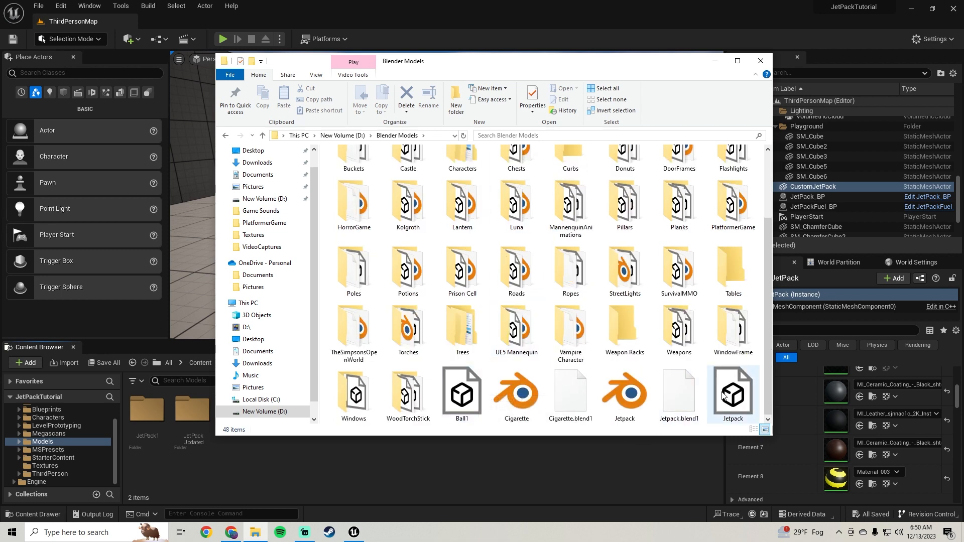
{"action": "left_click_drag", "start_coordinate": [723, 395], "coordinate": [605, 408]}
{"action": "left_click_drag", "start_coordinate": [396, 480], "coordinate": [393, 481]}
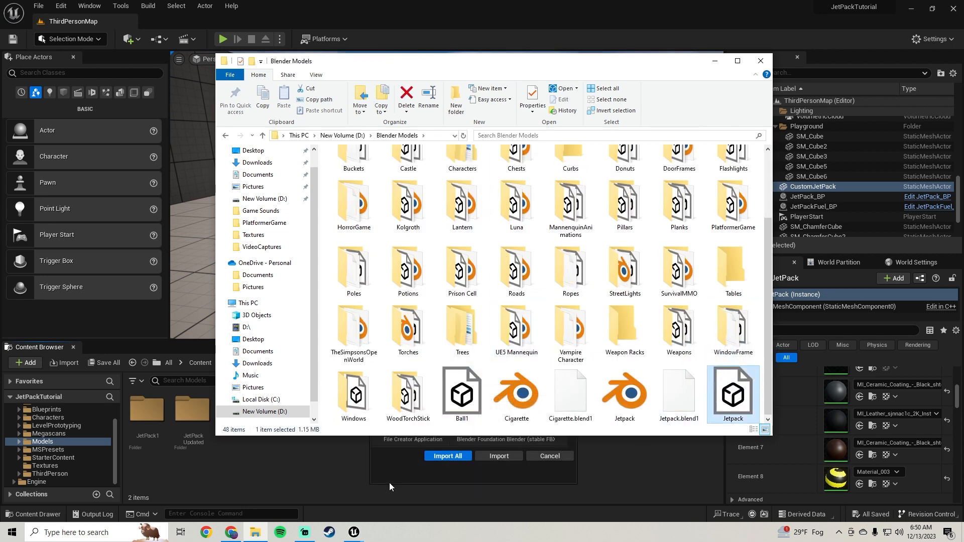
{"action": "left_click", "coordinate": [440, 456]}
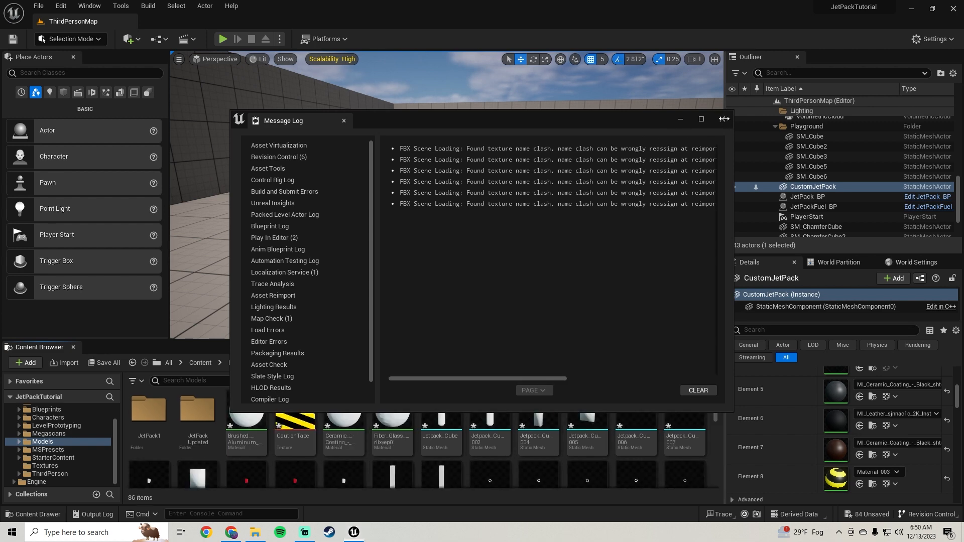
{"action": "left_click", "coordinate": [724, 119]}
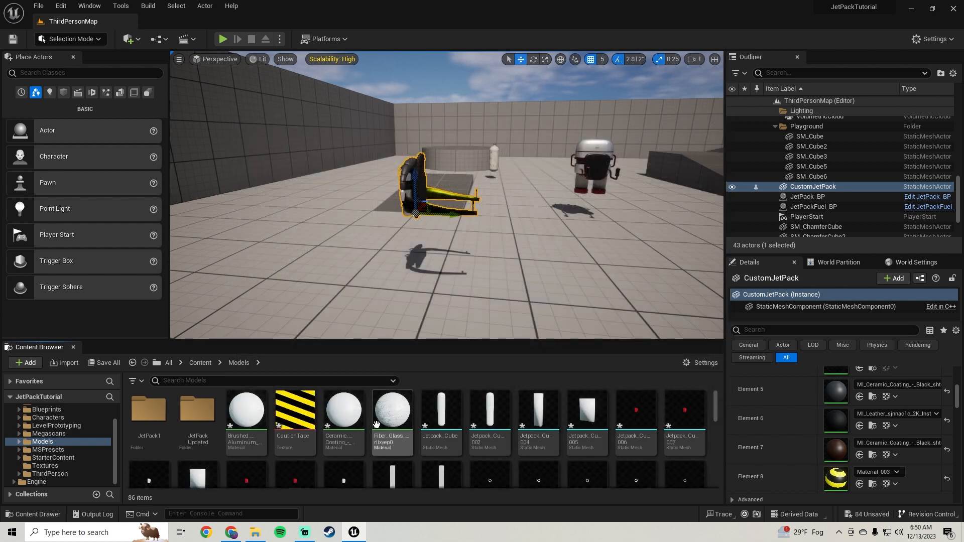
{"action": "left_click", "coordinate": [115, 364]}
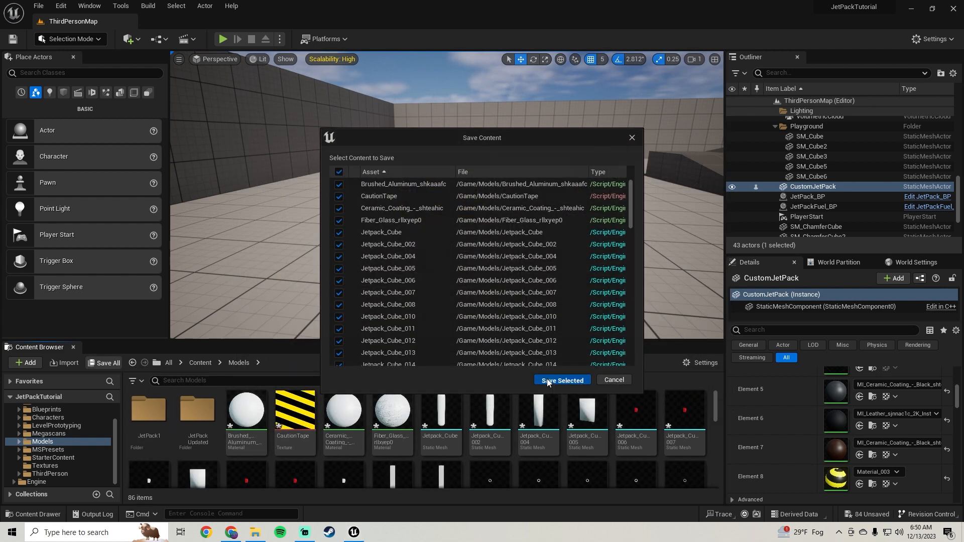
{"action": "left_click", "coordinate": [562, 380]}
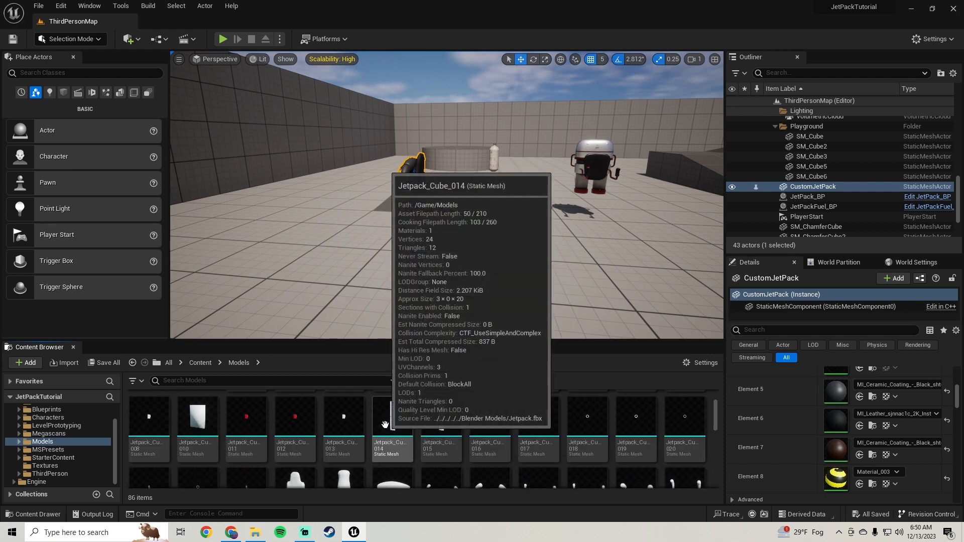
Step: Select all imported static meshes from Jetpack_Cube through Jetpack_Plane and place them together on the open floor of the level
{"action": "key", "text": "a"}
{"action": "right_click_drag", "start_coordinate": [351, 226], "coordinate": [376, 224]}
{"action": "key", "text": "w"}
{"action": "key", "text": "d"}
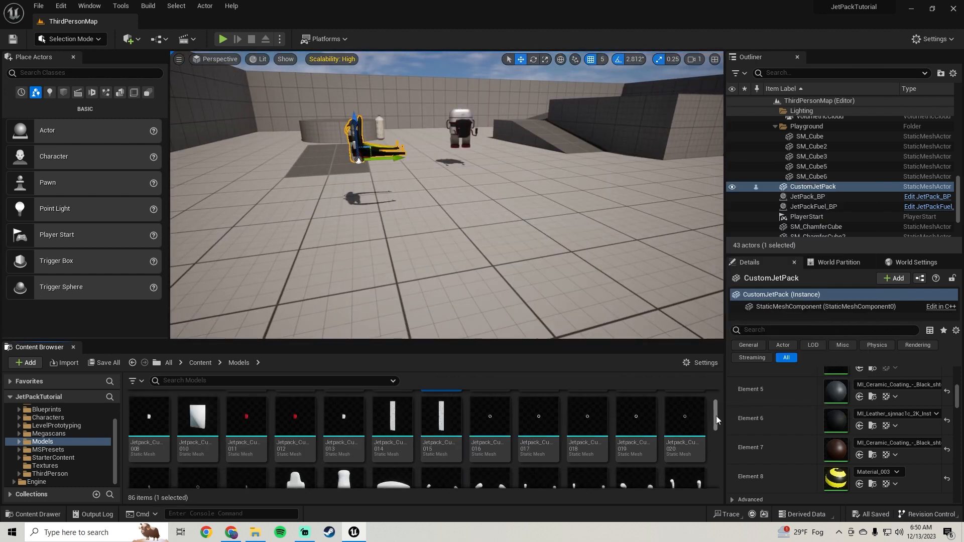
{"action": "left_click_drag", "start_coordinate": [716, 416], "coordinate": [711, 451]}
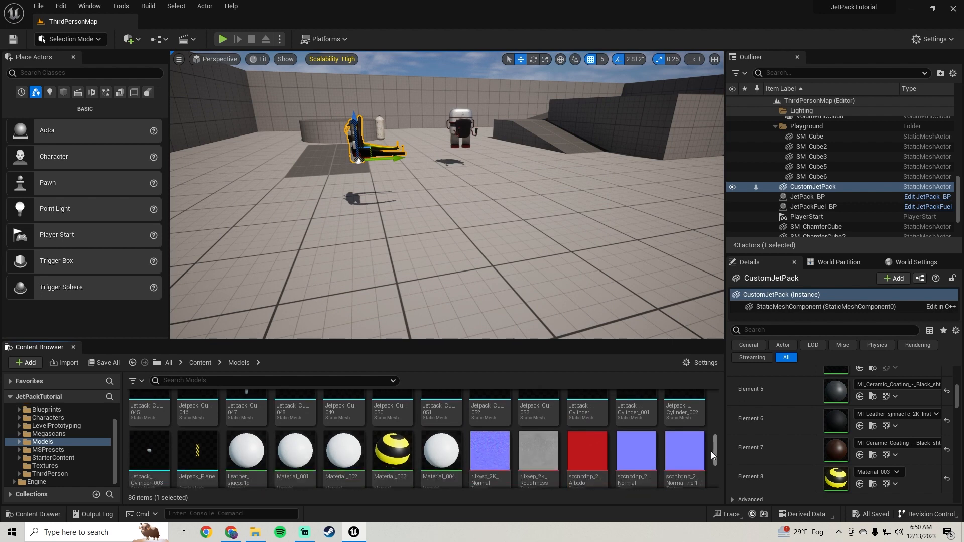
{"action": "left_click", "coordinate": [214, 447], "text": "shift"}
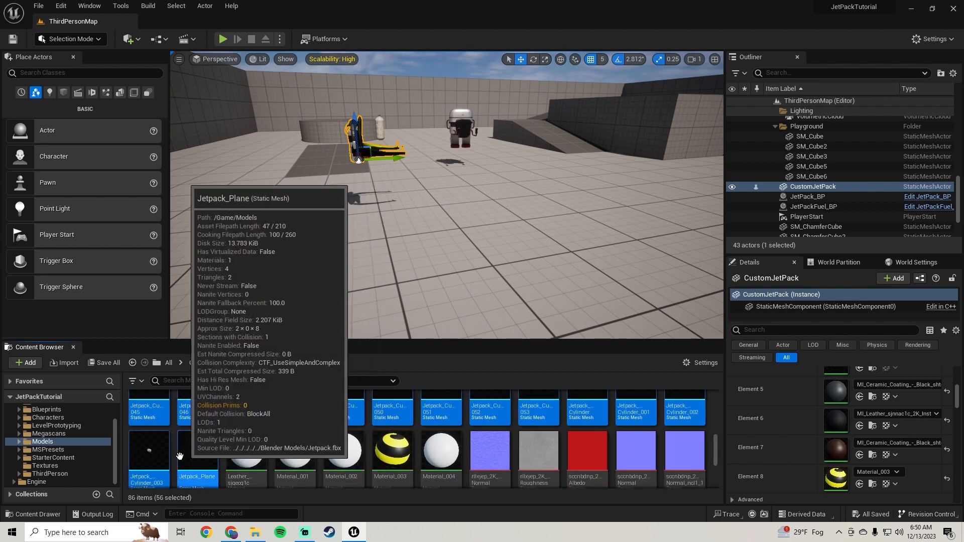
{"action": "left_click_drag", "start_coordinate": [259, 411], "coordinate": [483, 230]}
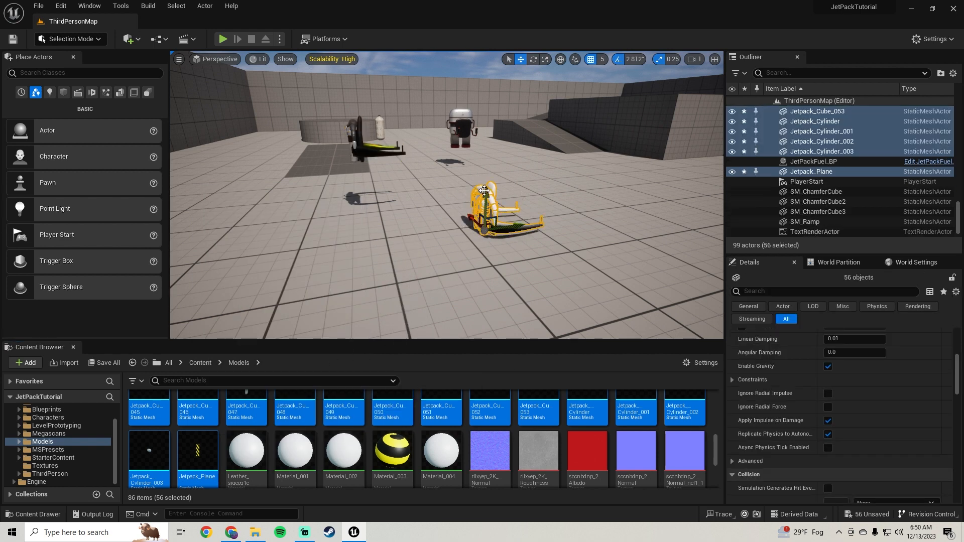
Step: Examine the placed jetpack parts up close and review the full list of materials assigned to them
{"action": "right_click_drag", "start_coordinate": [444, 182], "coordinate": [603, 150]}
{"action": "key", "text": "w"}
{"action": "key", "text": "w"}
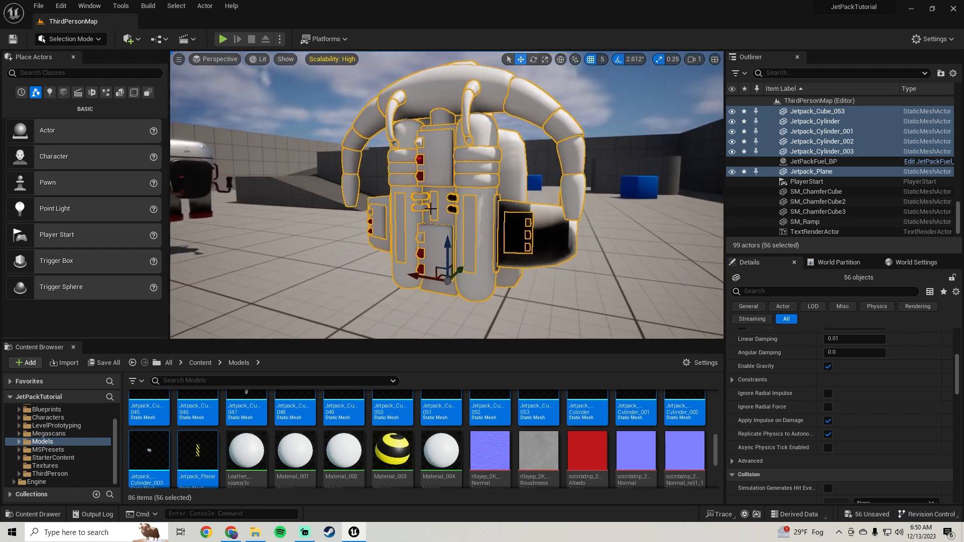
{"action": "scroll", "coordinate": [781, 387], "scroll_direction": "up", "scroll_amount": 9}
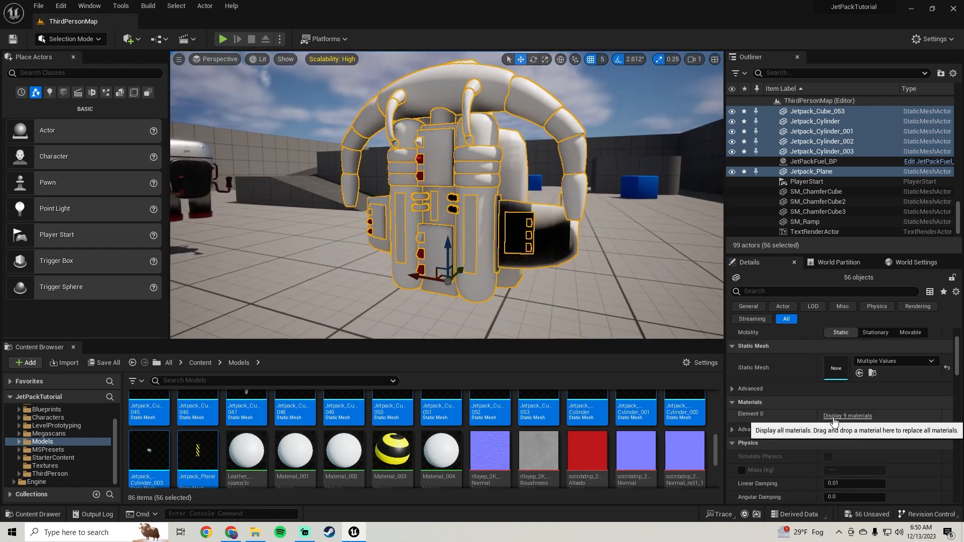
{"action": "left_click", "coordinate": [841, 417]}
{"action": "scroll", "coordinate": [787, 410], "scroll_direction": "down", "scroll_amount": 5}
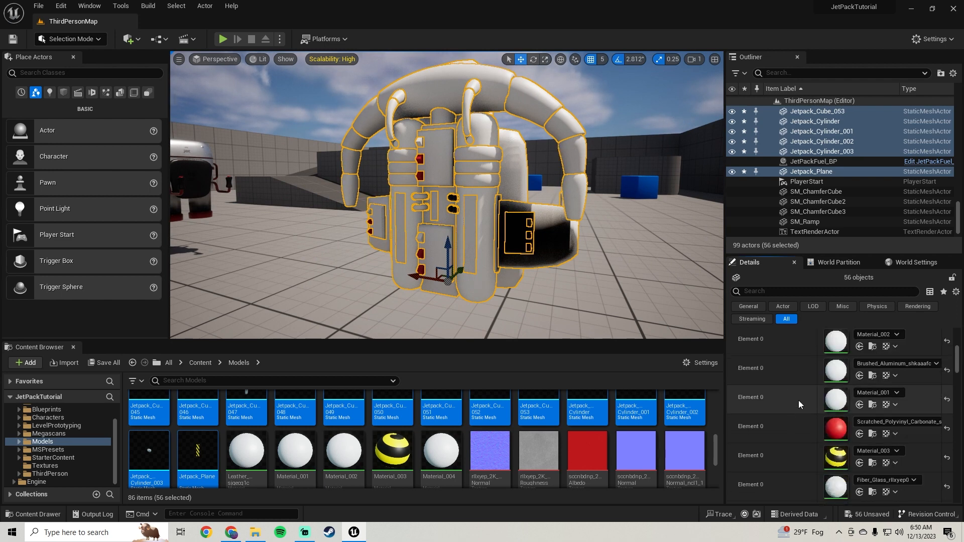
{"action": "scroll", "coordinate": [801, 425], "scroll_direction": "down", "scroll_amount": 5}
{"action": "scroll", "coordinate": [800, 423], "scroll_direction": "up", "scroll_amount": 3}
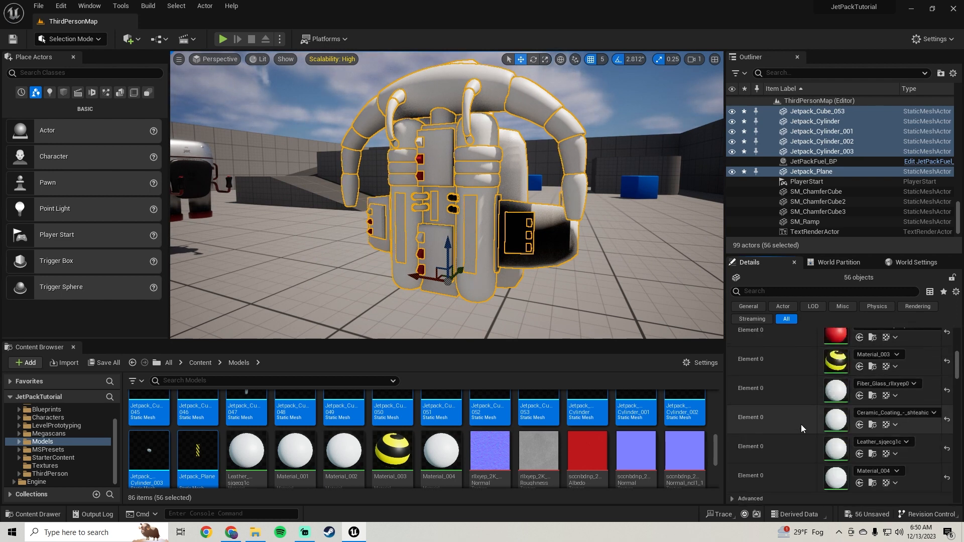
{"action": "scroll", "coordinate": [800, 428], "scroll_direction": "up", "scroll_amount": 2}
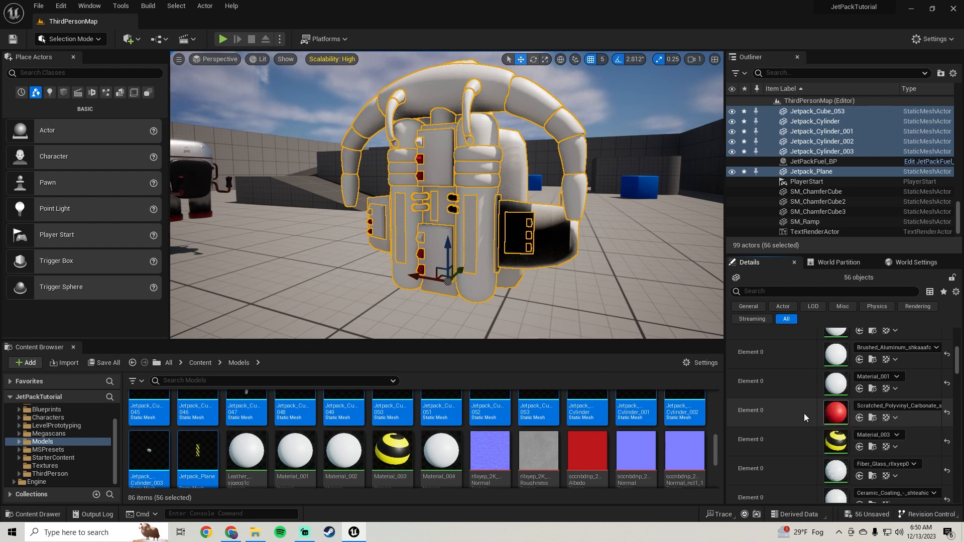
{"action": "right_click_drag", "start_coordinate": [592, 285], "coordinate": [512, 286]}
{"action": "right_click_drag", "start_coordinate": [582, 292], "coordinate": [701, 288]}
{"action": "scroll", "coordinate": [398, 446], "scroll_direction": "down", "scroll_amount": 1}
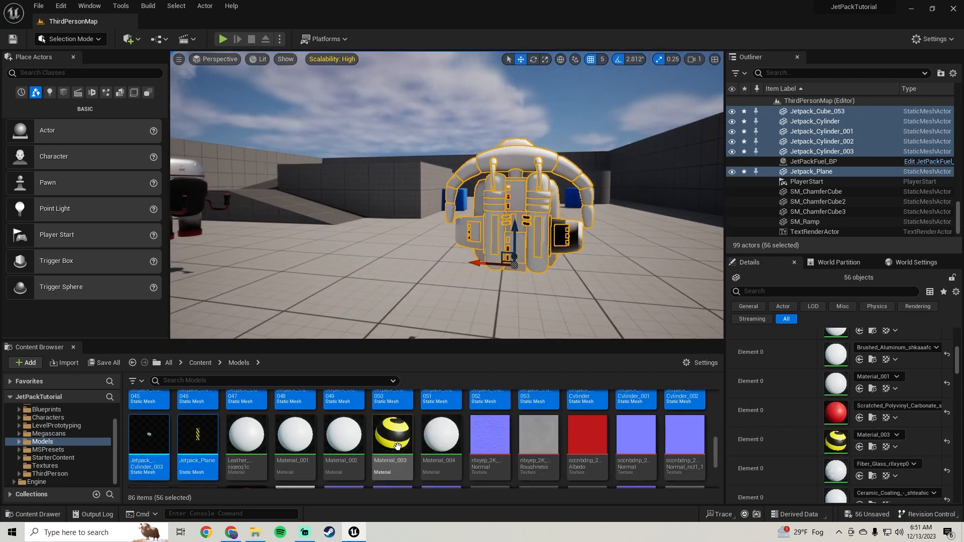
{"action": "left_click", "coordinate": [509, 121]}
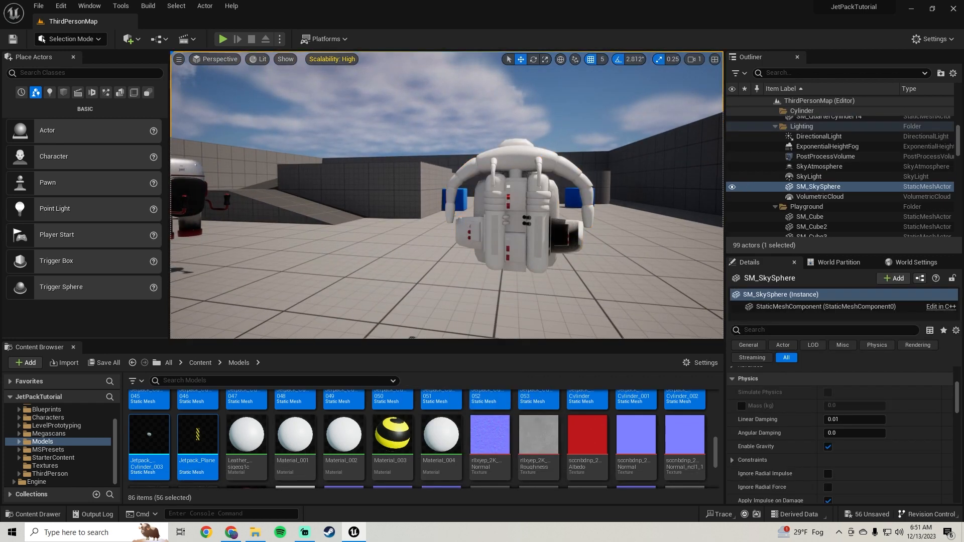
{"action": "right_click_drag", "start_coordinate": [508, 120], "coordinate": [535, 123]}
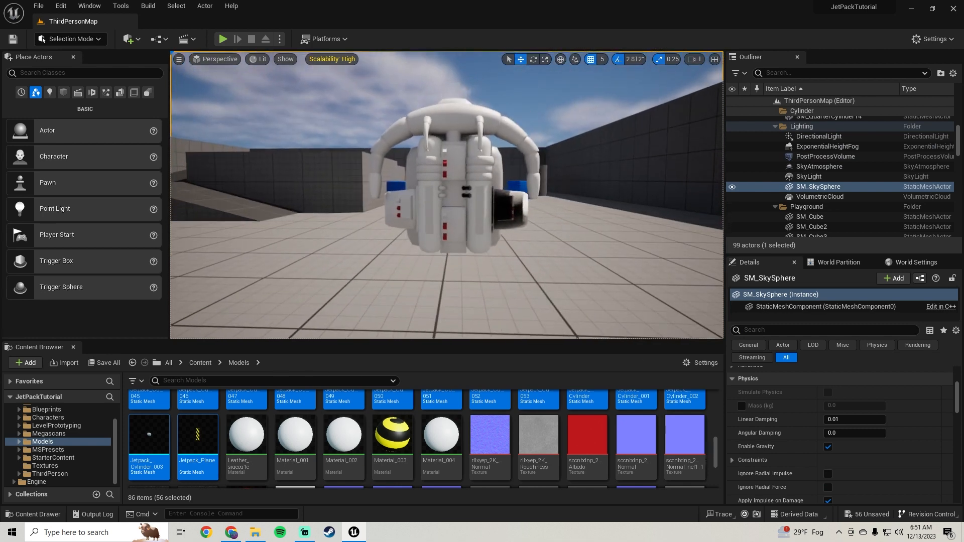
Step: Enable Two Sided on the caution-stripe material Material_003, save it and close the material editor
{"action": "double_click", "coordinate": [392, 432]}
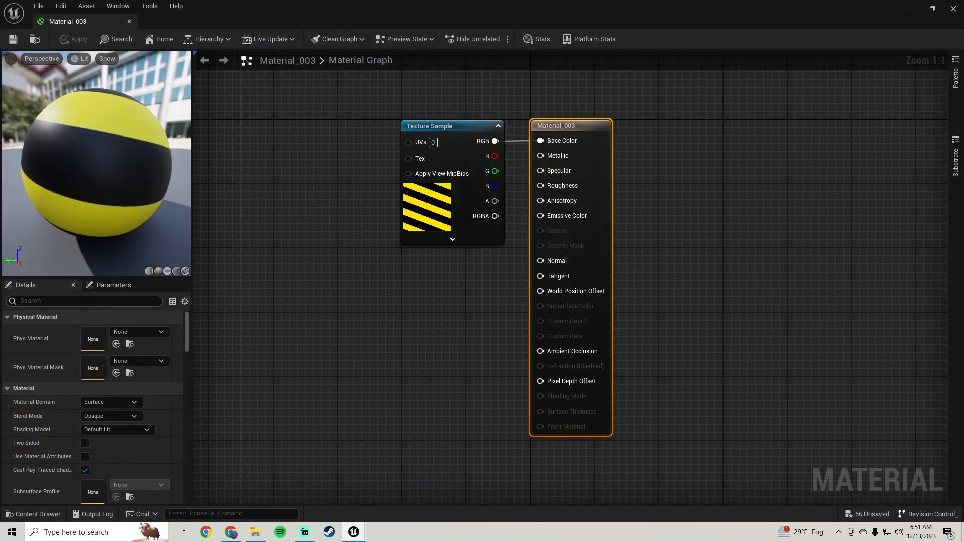
{"action": "left_click", "coordinate": [88, 301]}
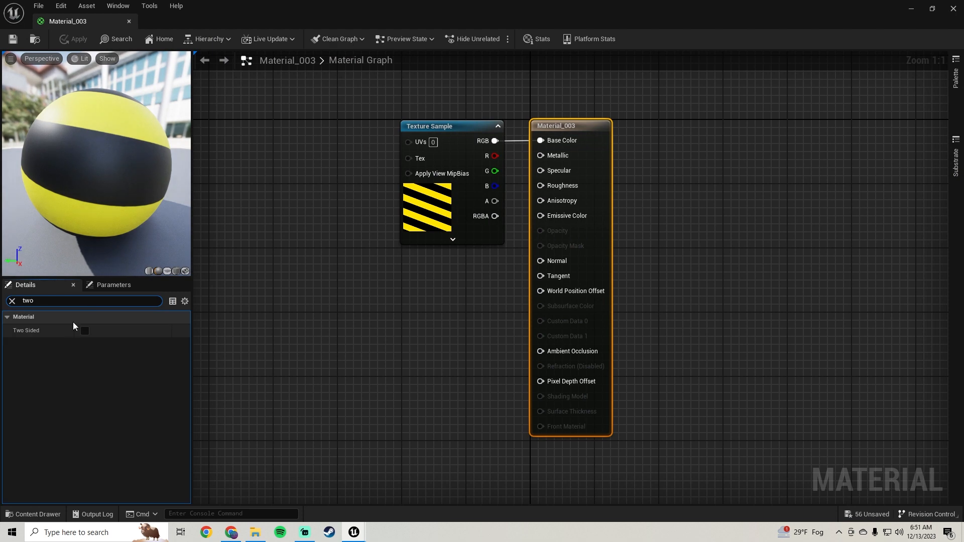
{"action": "left_click", "coordinate": [85, 330]}
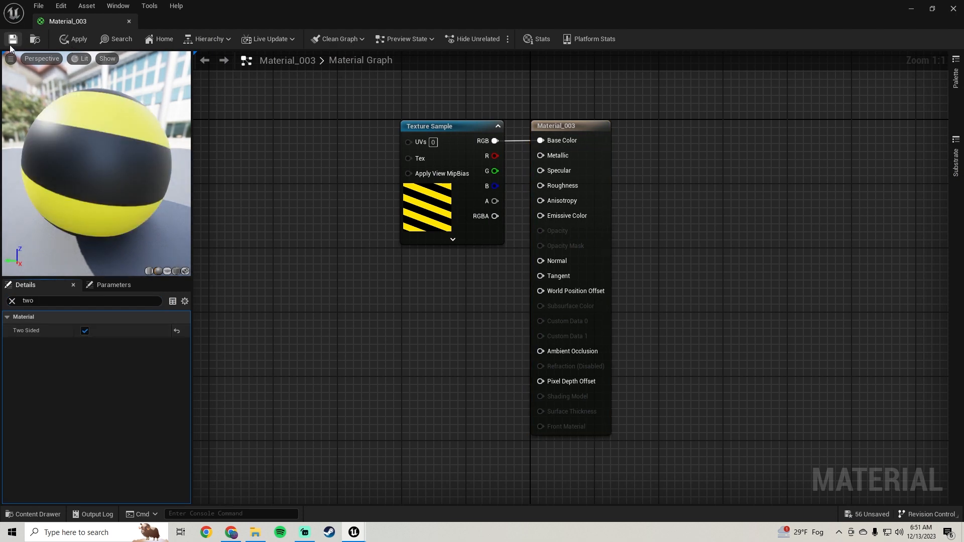
{"action": "left_click", "coordinate": [953, 9]}
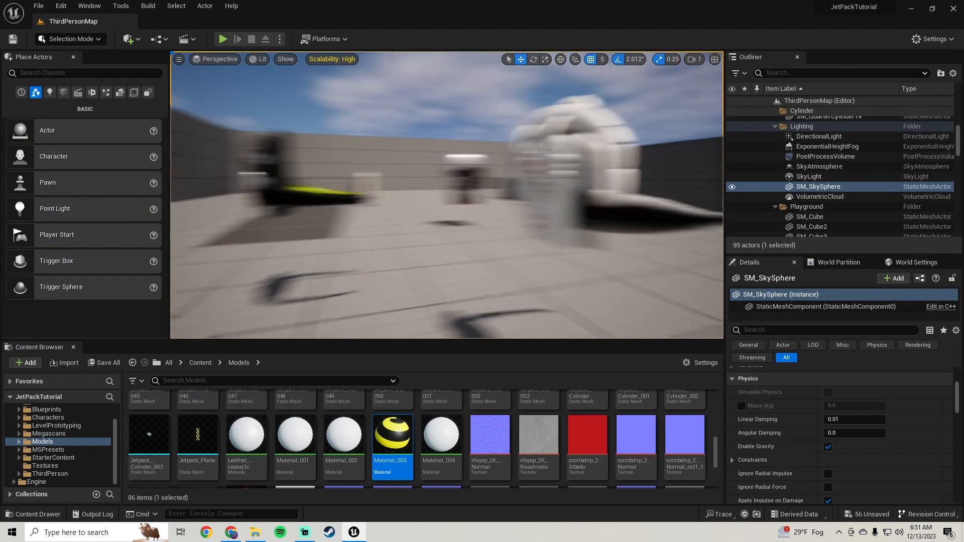
Step: Examine the placed jetpack parts from several sides and compare them with the existing CustomJetPack mesh
{"action": "scroll", "coordinate": [519, 466], "scroll_direction": "down", "scroll_amount": 3}
{"action": "right_click_drag", "start_coordinate": [475, 264], "coordinate": [600, 239]}
{"action": "key", "text": "w"}
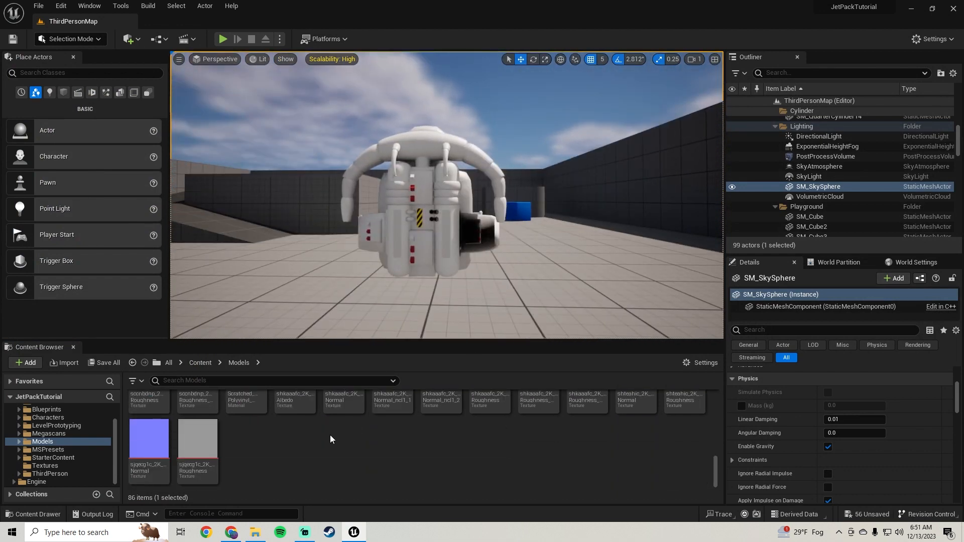
{"action": "key", "text": "d"}
{"action": "right_click_drag", "start_coordinate": [512, 274], "coordinate": [190, 279]}
{"action": "key", "text": "a"}
{"action": "right_click_drag", "start_coordinate": [401, 201], "coordinate": [557, 195]}
{"action": "left_click", "coordinate": [557, 195]}
{"action": "key", "text": "f"}
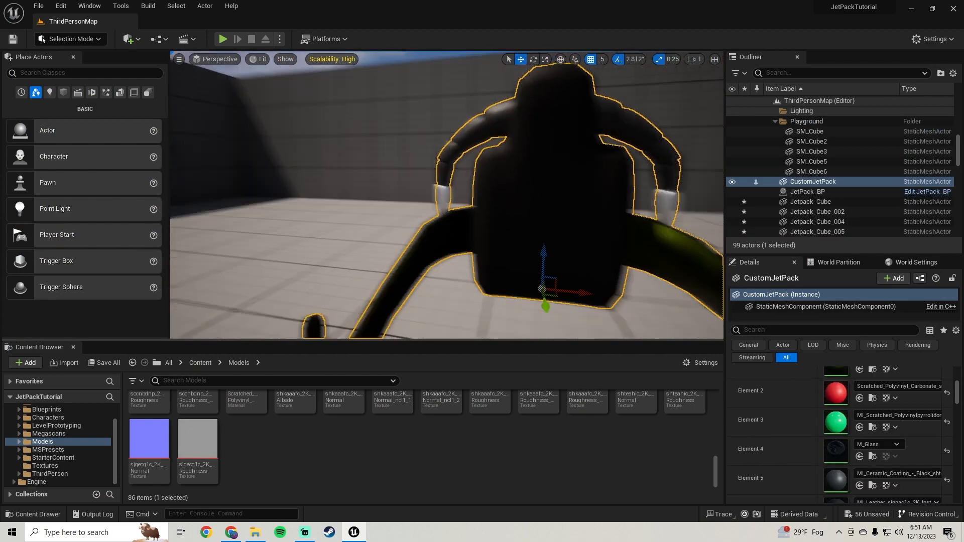
{"action": "left_click_drag", "start_coordinate": [558, 196], "coordinate": [673, 198], "text": "alt"}
{"action": "left_click_drag", "start_coordinate": [447, 201], "coordinate": [567, 211], "text": "alt"}
{"action": "key", "text": "d"}
{"action": "right_click_drag", "start_coordinate": [402, 226], "coordinate": [306, 219]}
Step: Open Quixel Bridge from the Models folder to look at the available Megascans content
{"action": "right_click", "coordinate": [267, 459]}
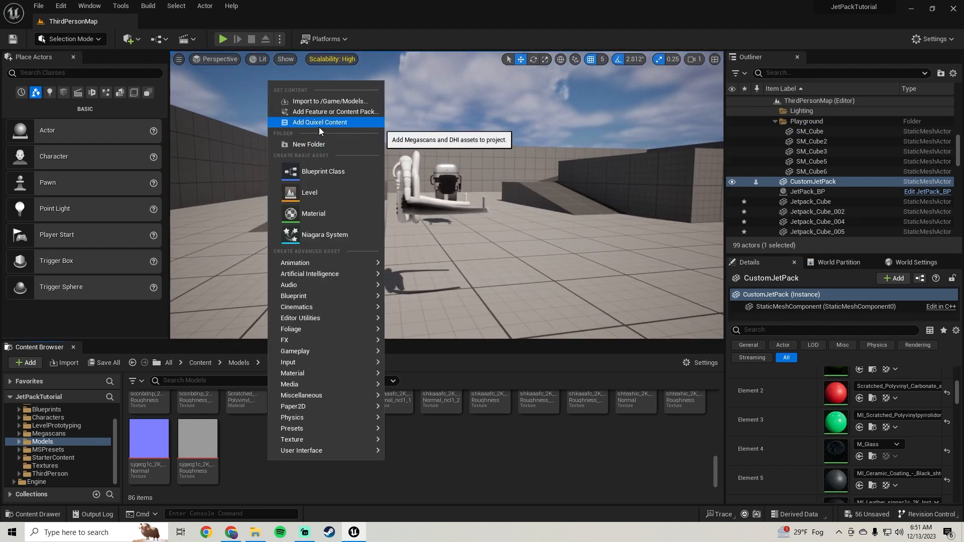
{"action": "left_click", "coordinate": [318, 127]}
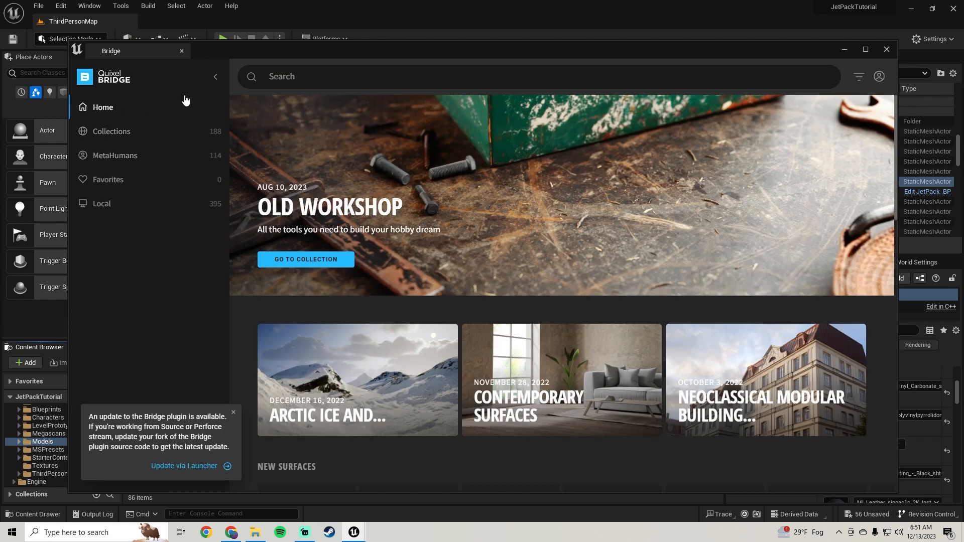
{"action": "left_click", "coordinate": [107, 168]}
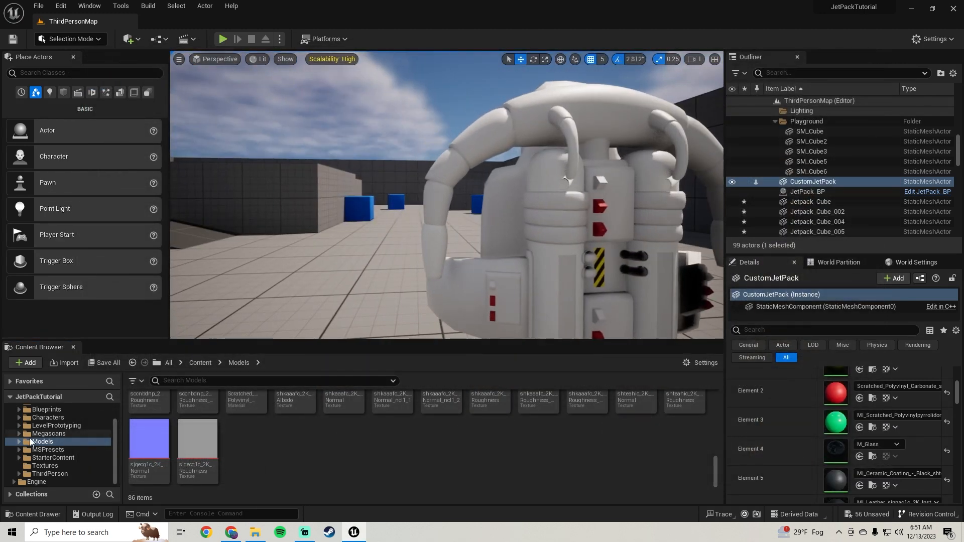
Step: Open the project's Megascans Surfaces folder and its Ceramic_Coating_-_Black_shteahic subfolder
{"action": "left_click", "coordinate": [45, 434]}
{"action": "double_click", "coordinate": [207, 438]}
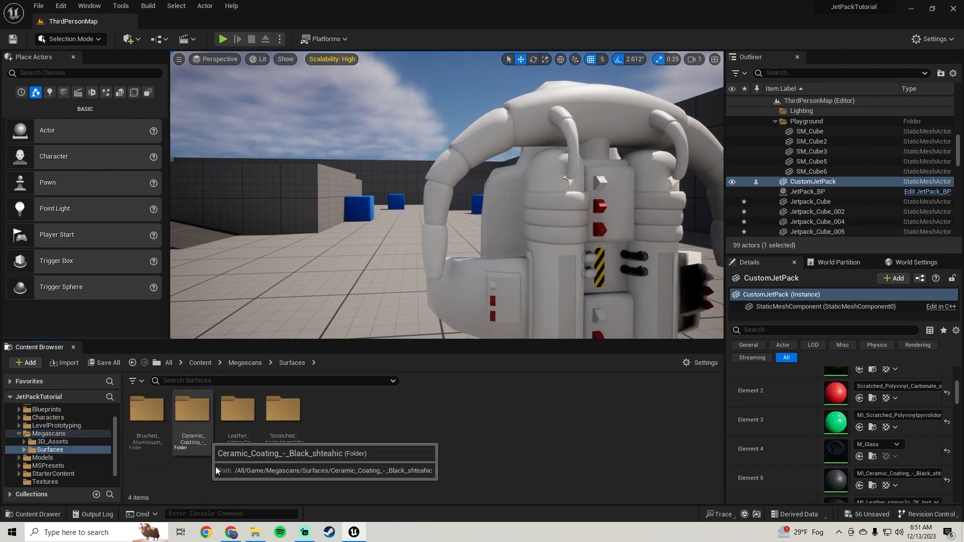
{"action": "left_click", "coordinate": [190, 420]}
{"action": "double_click", "coordinate": [191, 420]}
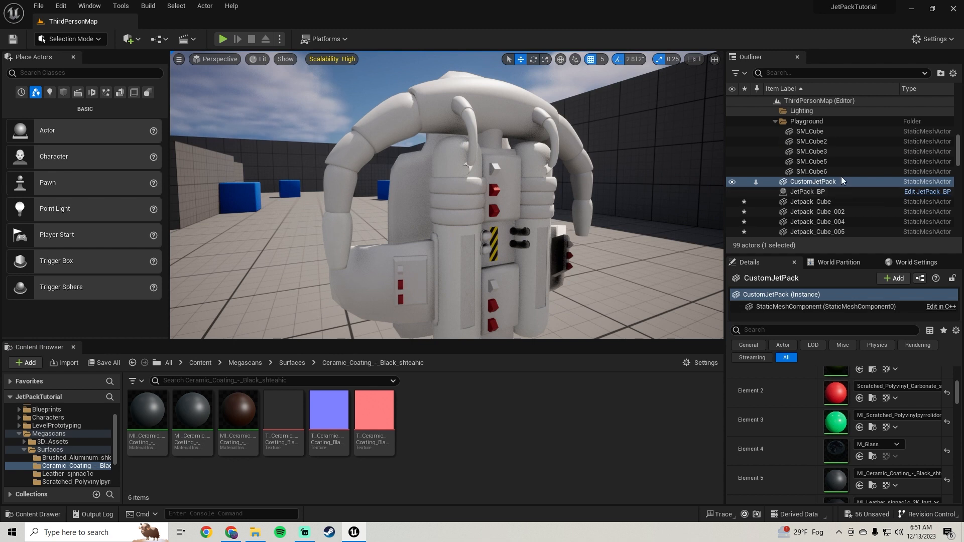
Step: Select all jetpack parts in the level from Jetpack_Cube through Jetpack_Cylinder_003
{"action": "scroll", "coordinate": [841, 176], "scroll_direction": "up", "scroll_amount": 10}
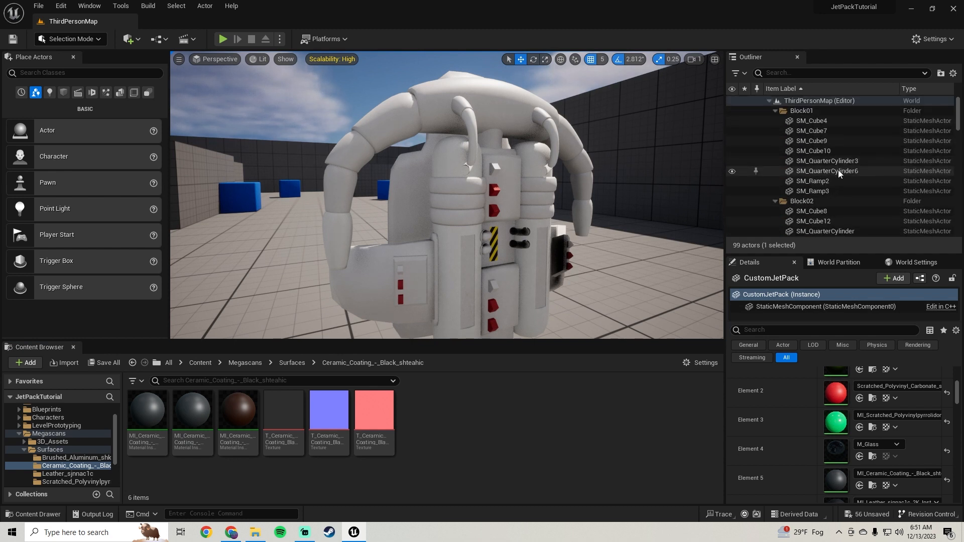
{"action": "left_click", "coordinate": [775, 111]}
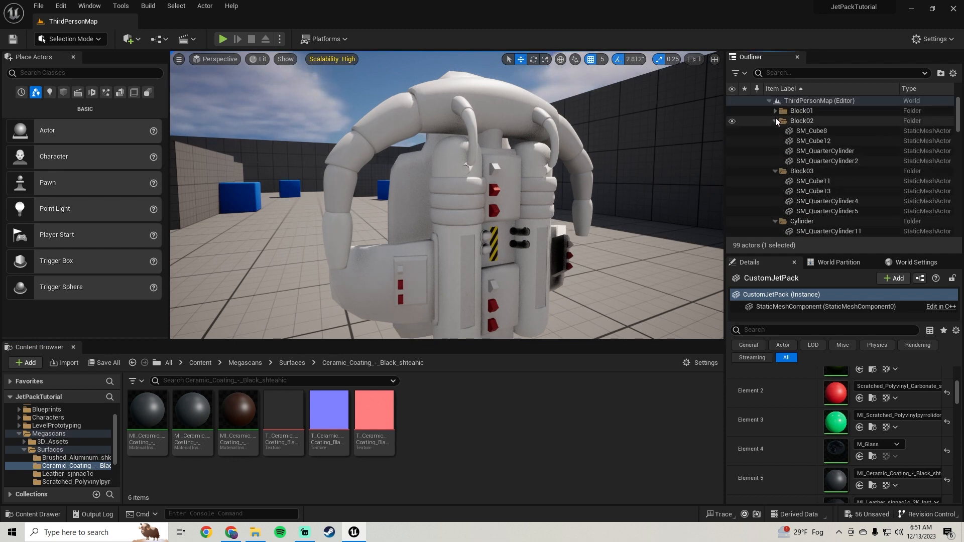
{"action": "left_click", "coordinate": [775, 120]}
{"action": "left_click", "coordinate": [772, 131]}
{"action": "left_click", "coordinate": [508, 112]}
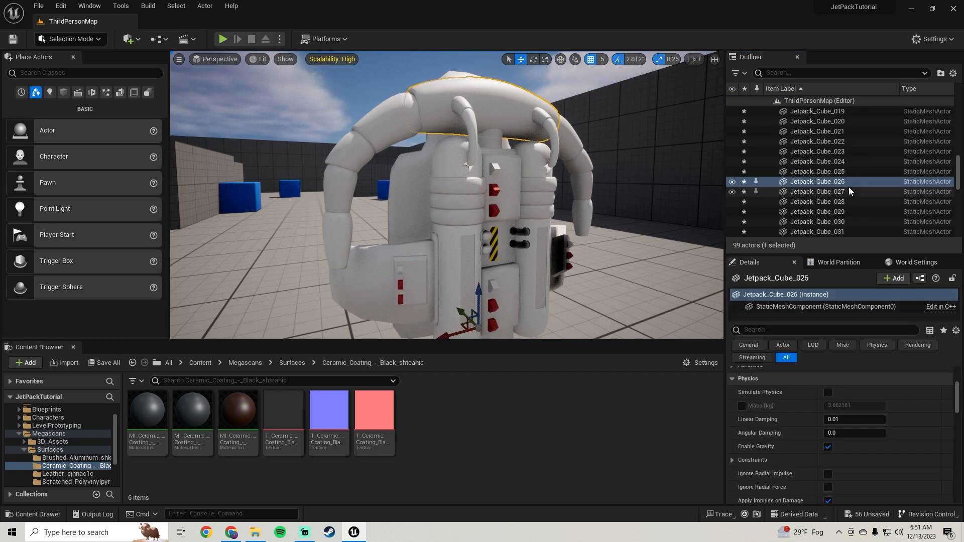
{"action": "scroll", "coordinate": [836, 160], "scroll_direction": "up", "scroll_amount": 8}
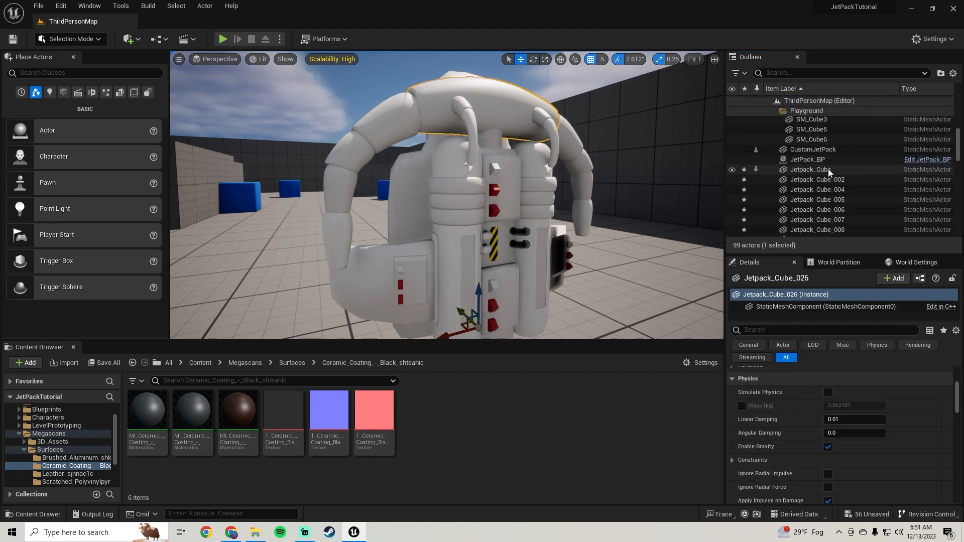
{"action": "left_click", "coordinate": [820, 169]}
{"action": "scroll", "coordinate": [836, 182], "scroll_direction": "down", "scroll_amount": 8}
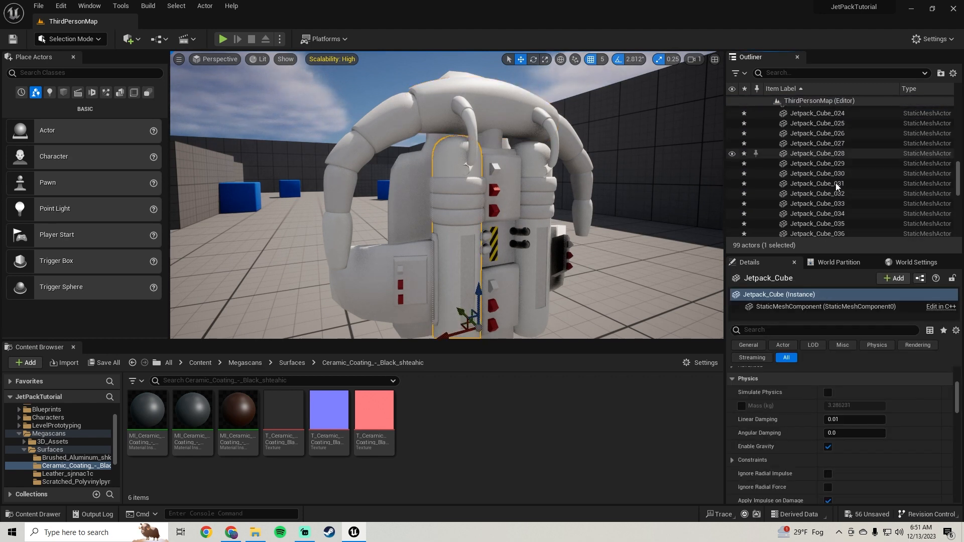
{"action": "scroll", "coordinate": [836, 183], "scroll_direction": "down", "scroll_amount": 10}
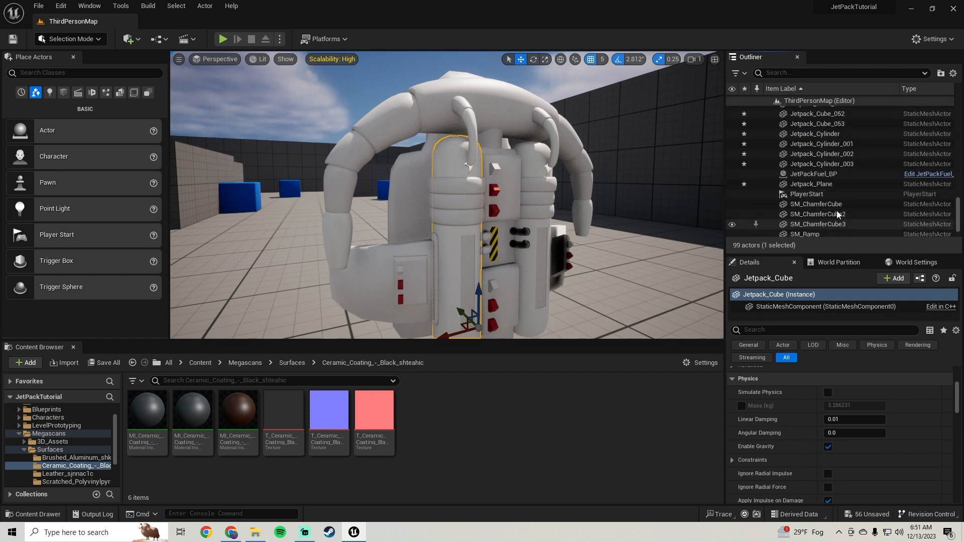
{"action": "left_click", "coordinate": [833, 164], "text": "shift"}
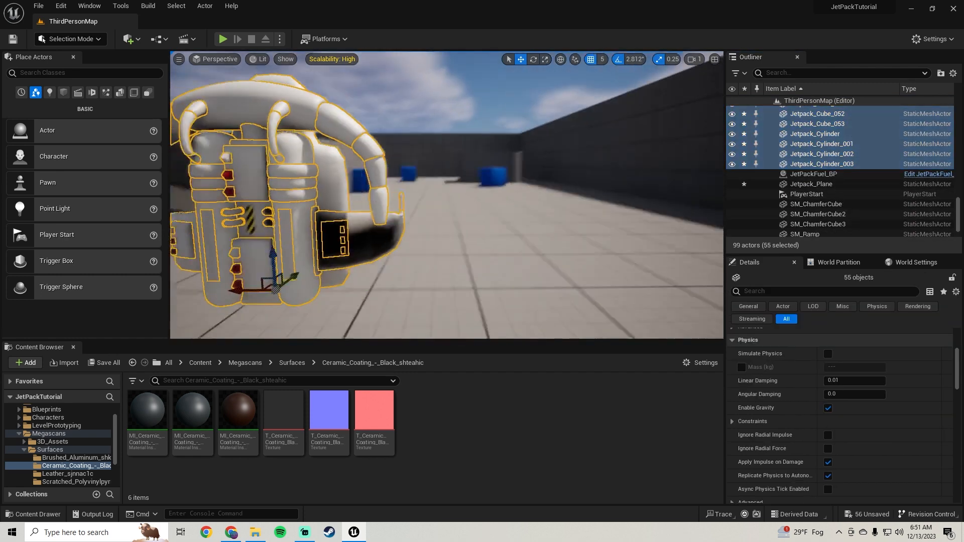
Step: Replace the Ceramic_Coating_-_shteahic material on the selected jetpack parts with the second black ceramic coating instance in the folder
{"action": "right_click_drag", "start_coordinate": [502, 201], "coordinate": [427, 200]}
{"action": "scroll", "coordinate": [809, 400], "scroll_direction": "up", "scroll_amount": 7}
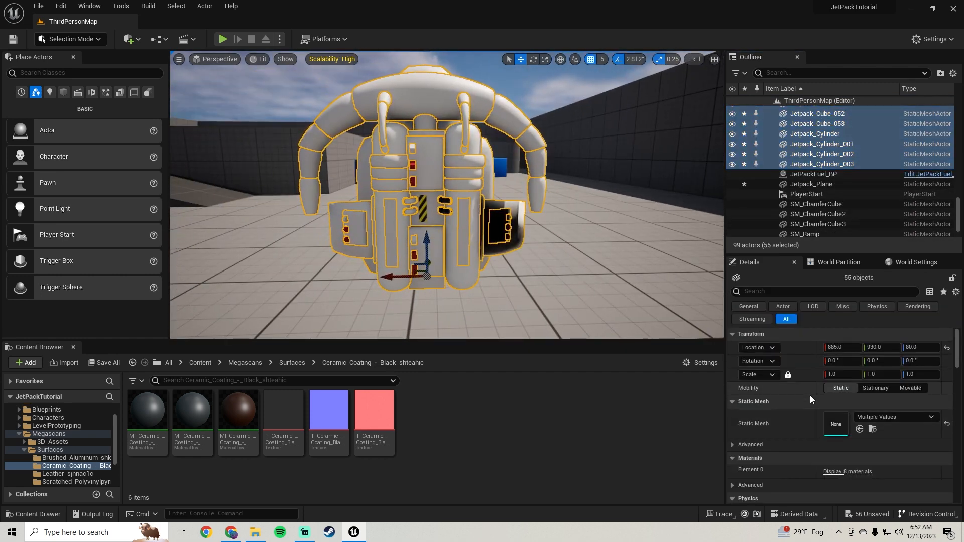
{"action": "left_click", "coordinate": [841, 476]}
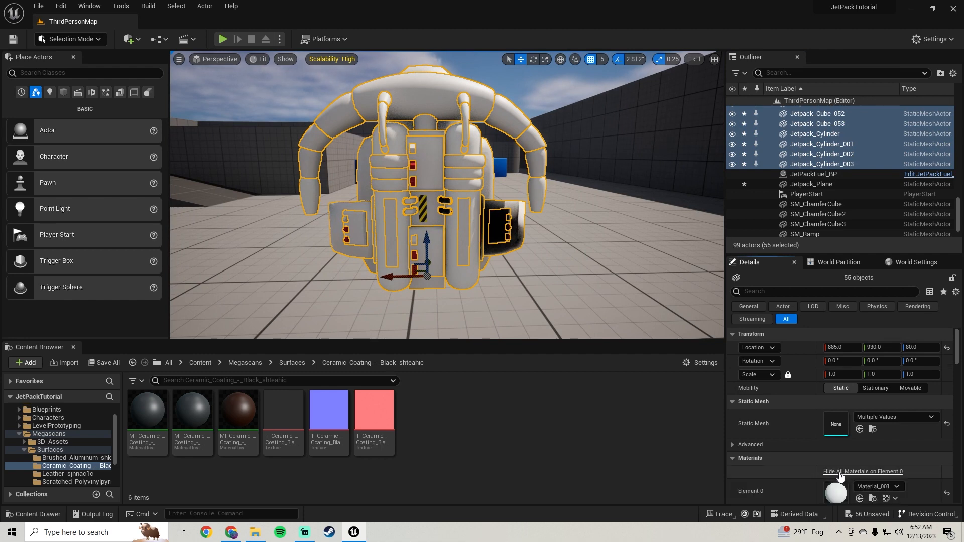
{"action": "scroll", "coordinate": [781, 414], "scroll_direction": "down", "scroll_amount": 2}
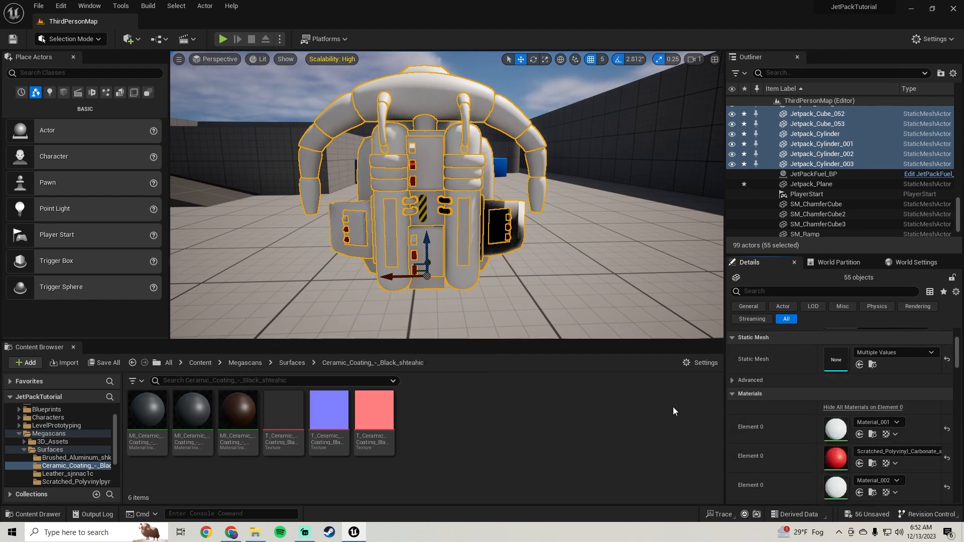
{"action": "scroll", "coordinate": [790, 420], "scroll_direction": "down", "scroll_amount": 3}
{"action": "scroll", "coordinate": [791, 414], "scroll_direction": "down", "scroll_amount": 1}
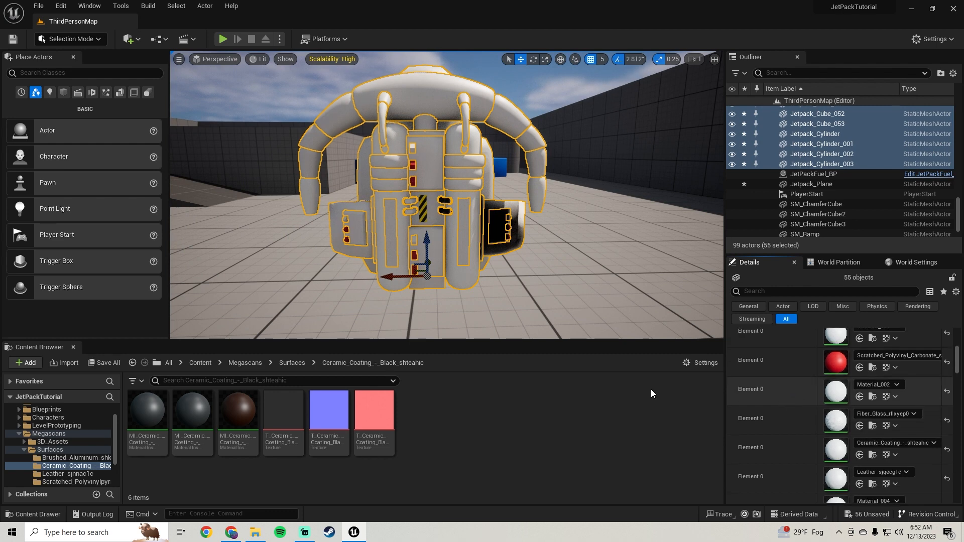
{"action": "left_click_drag", "start_coordinate": [193, 417], "coordinate": [782, 435]}
{"action": "right_click_drag", "start_coordinate": [406, 233], "coordinate": [432, 231]}
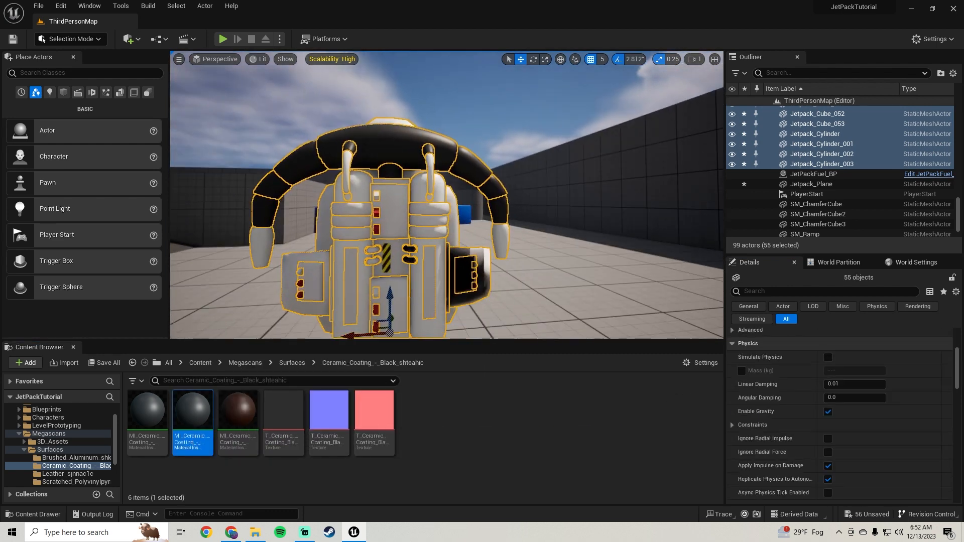
{"action": "right_click_drag", "start_coordinate": [558, 269], "coordinate": [558, 270]}
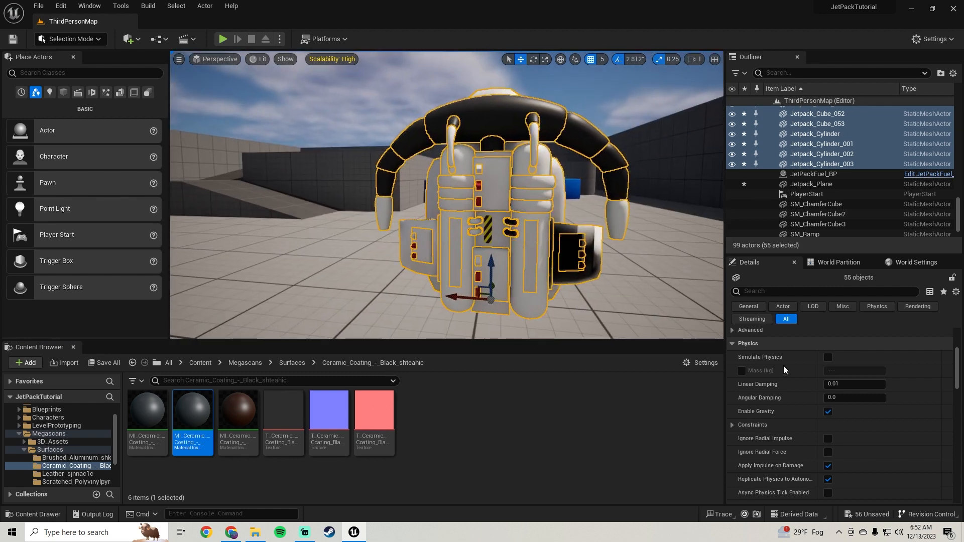
Step: Replace the Leather_sjqecg1c material on the selected jetpack parts with the black material instance from the Leather_sjnnac1c folder
{"action": "scroll", "coordinate": [788, 401], "scroll_direction": "up", "scroll_amount": 4}
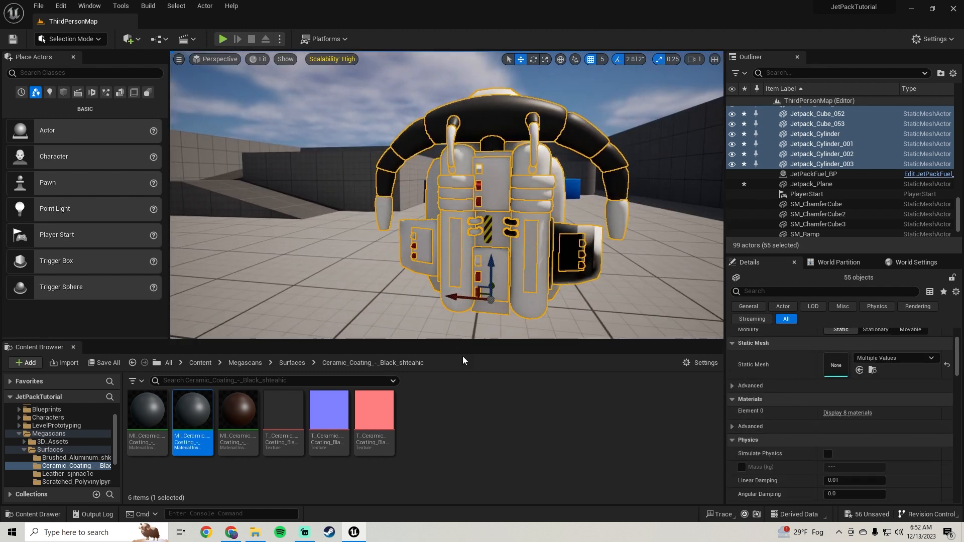
{"action": "left_click", "coordinate": [849, 412]}
{"action": "scroll", "coordinate": [780, 444], "scroll_direction": "down", "scroll_amount": 3}
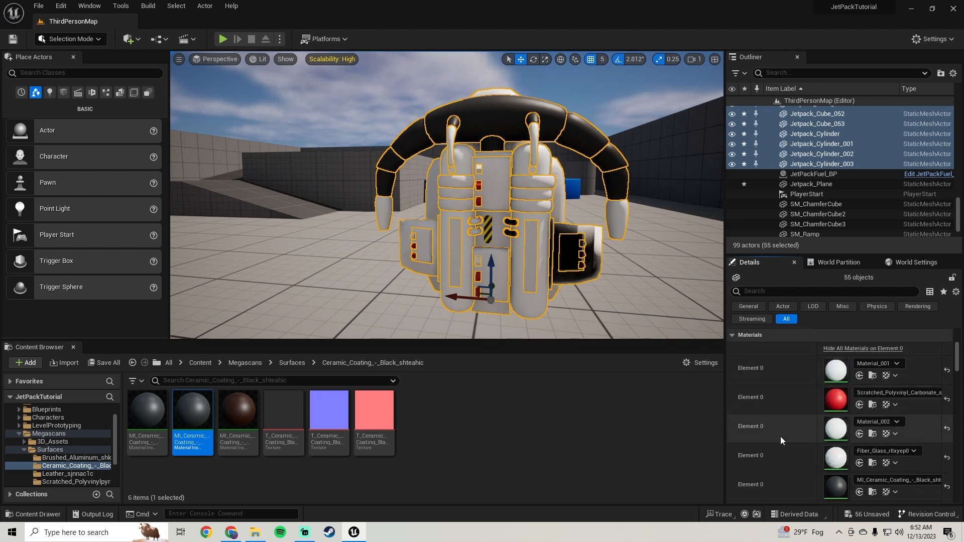
{"action": "scroll", "coordinate": [47, 482], "scroll_direction": "down", "scroll_amount": 2}
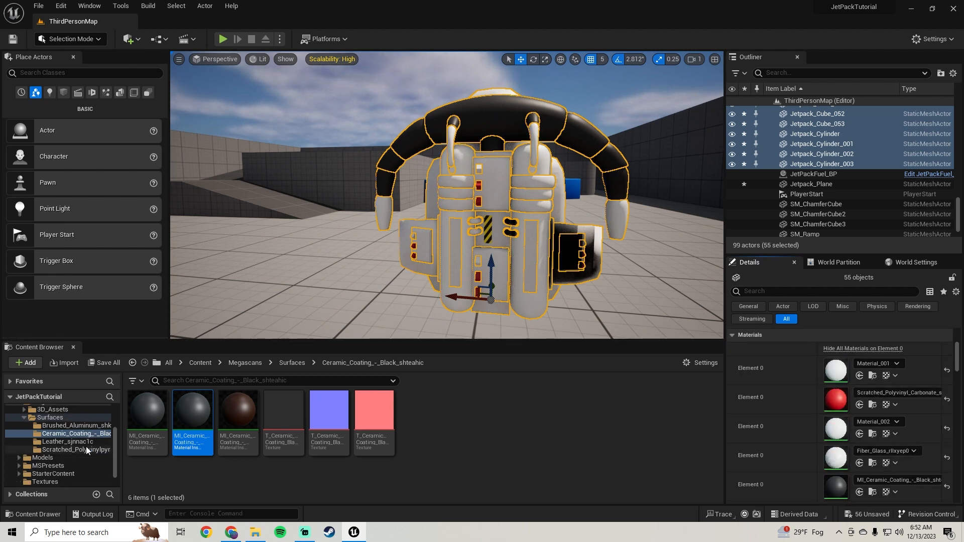
{"action": "left_click", "coordinate": [76, 442]}
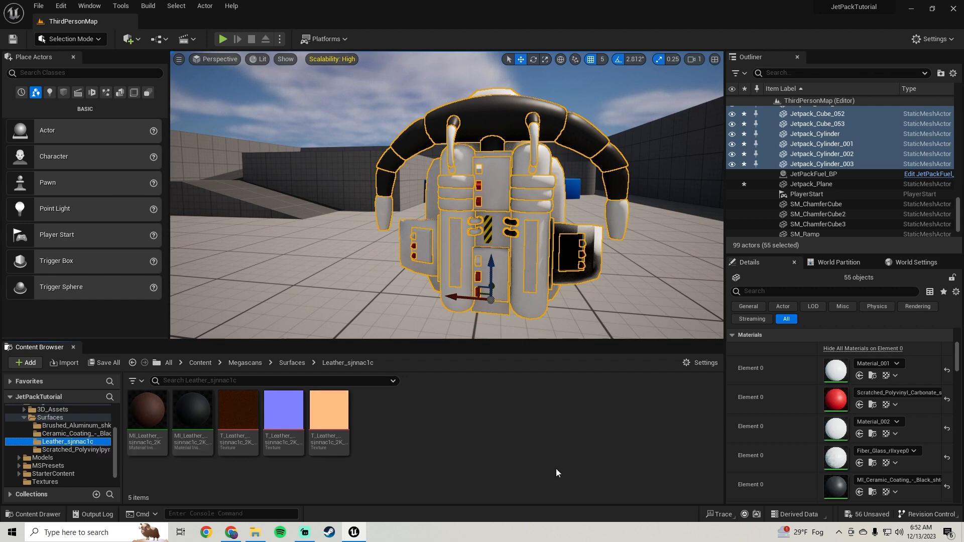
{"action": "scroll", "coordinate": [824, 441], "scroll_direction": "down", "scroll_amount": 3}
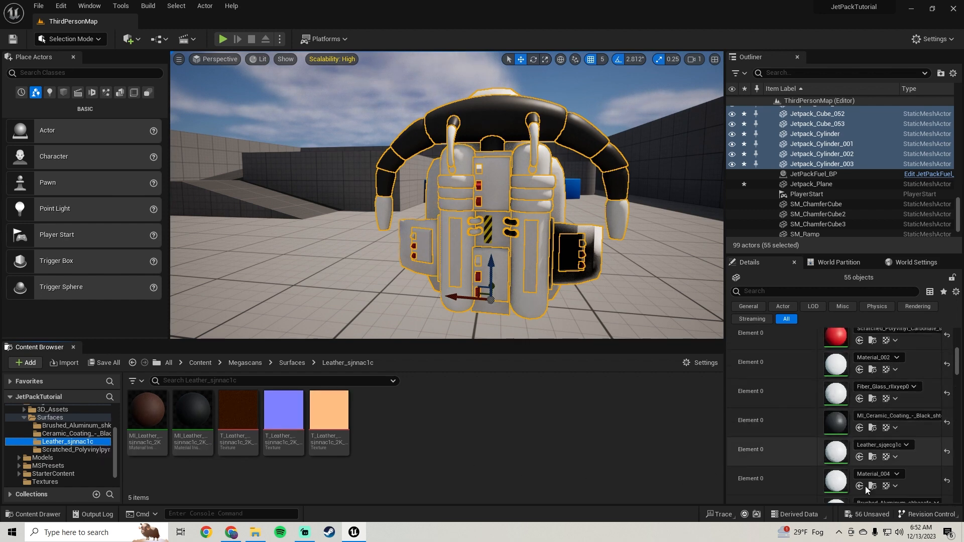
{"action": "left_click_drag", "start_coordinate": [196, 439], "coordinate": [837, 418]}
Step: Inspect the jetpack from near and far to check how the new ceramic and leather materials look
{"action": "key", "text": "a"}
{"action": "right_click_drag", "start_coordinate": [552, 292], "coordinate": [512, 288]}
{"action": "key", "text": "d"}
{"action": "key", "text": "w"}
{"action": "key", "text": "a"}
{"action": "key", "text": "d"}
{"action": "key", "text": "a"}
{"action": "key", "text": "d"}
{"action": "key", "text": "s"}
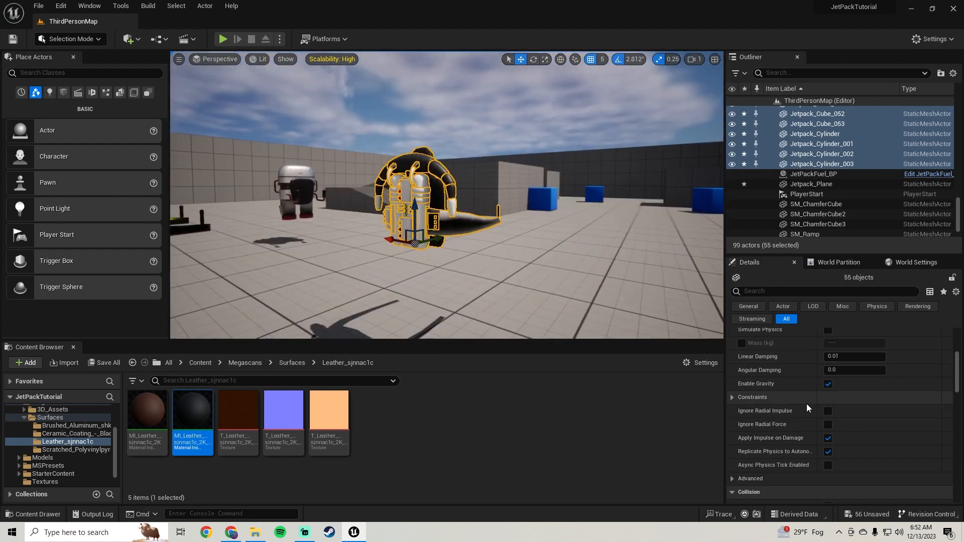
{"action": "scroll", "coordinate": [807, 407], "scroll_direction": "up", "scroll_amount": 4}
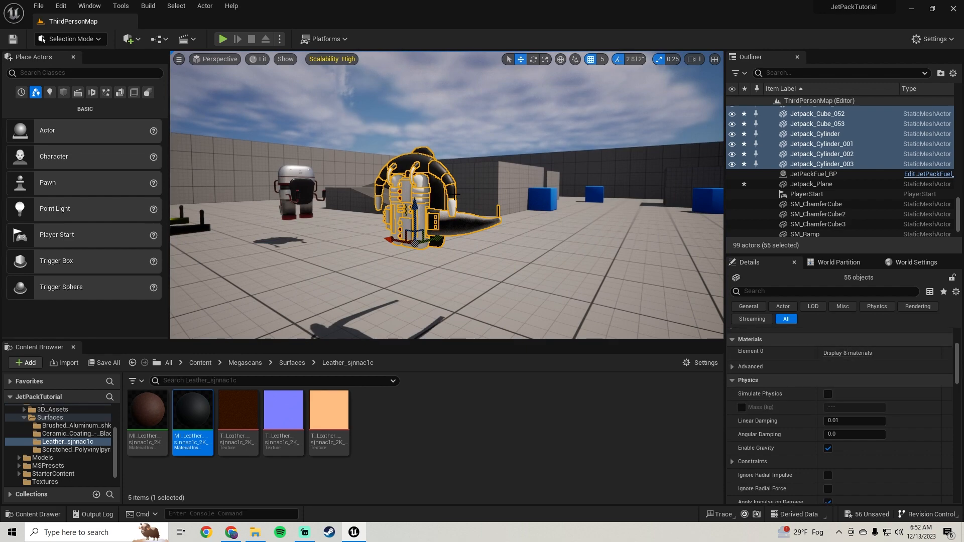
{"action": "key", "text": "d"}
{"action": "right_click_drag", "start_coordinate": [455, 194], "coordinate": [282, 198]}
{"action": "key", "text": "w"}
{"action": "key", "text": "s"}
{"action": "right_click_drag", "start_coordinate": [447, 195], "coordinate": [175, 189]}
{"action": "key", "text": "w"}
{"action": "key", "text": "d"}
{"action": "mouse_move", "coordinate": [496, 181]}
{"action": "right_mouse_down"}
{"action": "mouse_move", "coordinate": [452, 181]}
{"action": "mouse_move", "coordinate": [496, 180]}
{"action": "right_mouse_up"}
{"action": "key", "text": "w"}
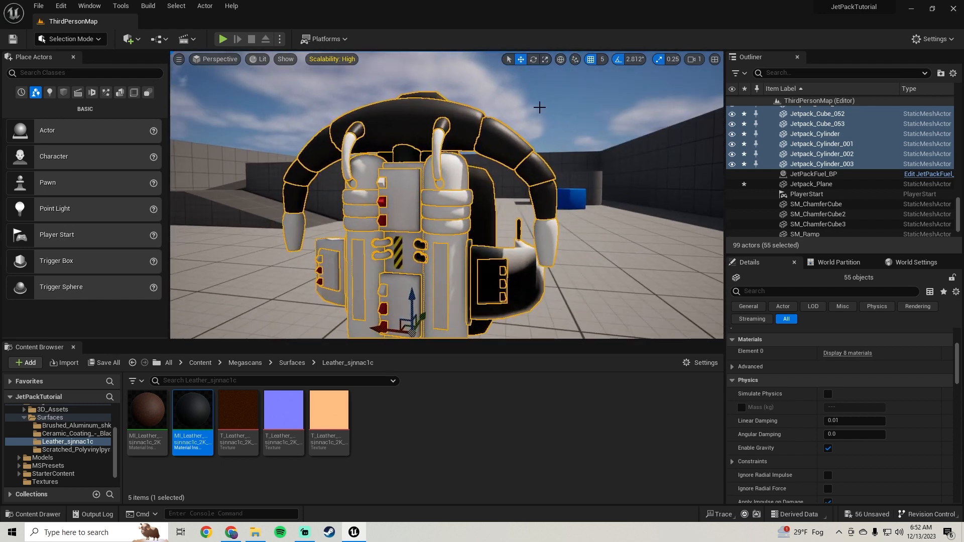
Step: Deselect the parts, try the black leather instance on one of the jetpack's tanks and undo that assignment
{"action": "left_click", "coordinate": [539, 107]}
{"action": "left_click_drag", "start_coordinate": [178, 410], "coordinate": [356, 234]}
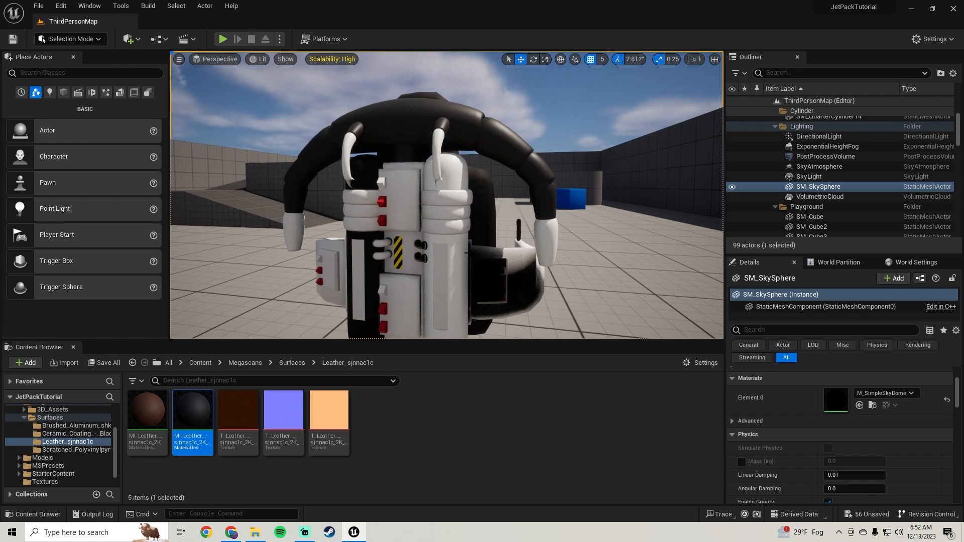
{"action": "key", "text": "ctrl+z"}
{"action": "mouse_move", "coordinate": [467, 253]}
{"action": "right_mouse_down"}
{"action": "mouse_move", "coordinate": [452, 251]}
{"action": "mouse_move", "coordinate": [442, 267]}
{"action": "mouse_move", "coordinate": [467, 252]}
{"action": "right_mouse_up"}
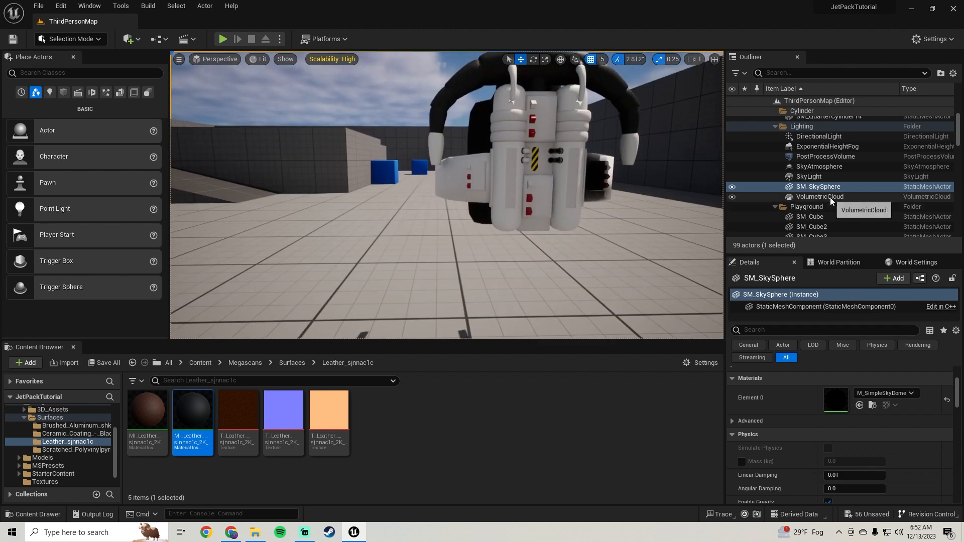
Step: Reselect the jetpack parts from Jetpack_Cube through Jetpack_Cylinder_003 and frame them in the view
{"action": "left_click", "coordinate": [547, 121]}
{"action": "scroll", "coordinate": [826, 166], "scroll_direction": "up", "scroll_amount": 3}
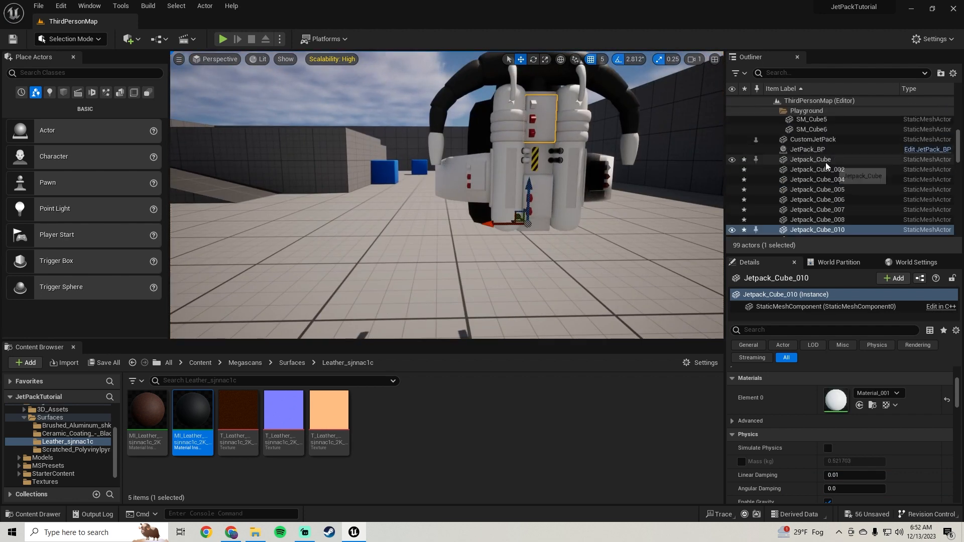
{"action": "left_click", "coordinate": [816, 163]}
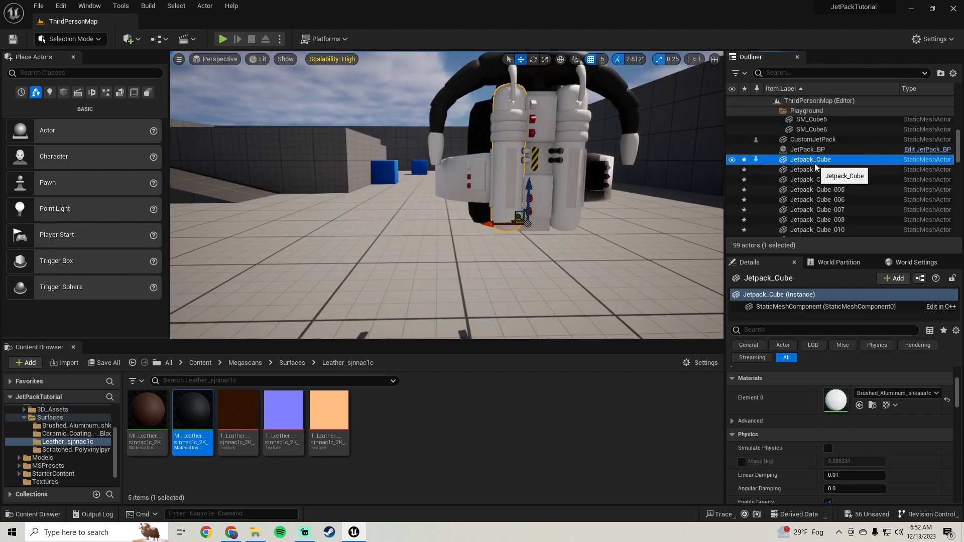
{"action": "scroll", "coordinate": [828, 191], "scroll_direction": "down", "scroll_amount": 15}
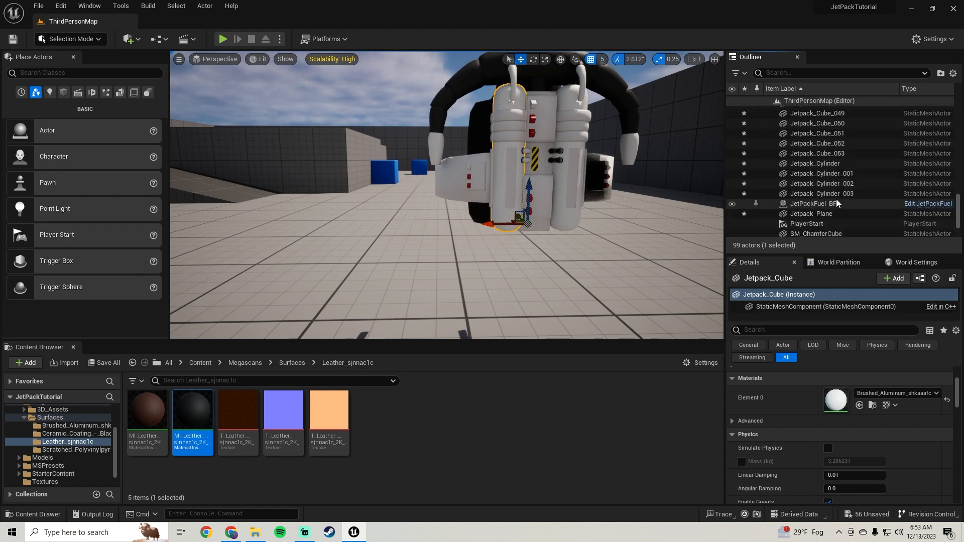
{"action": "left_click", "coordinate": [832, 193], "text": "shift"}
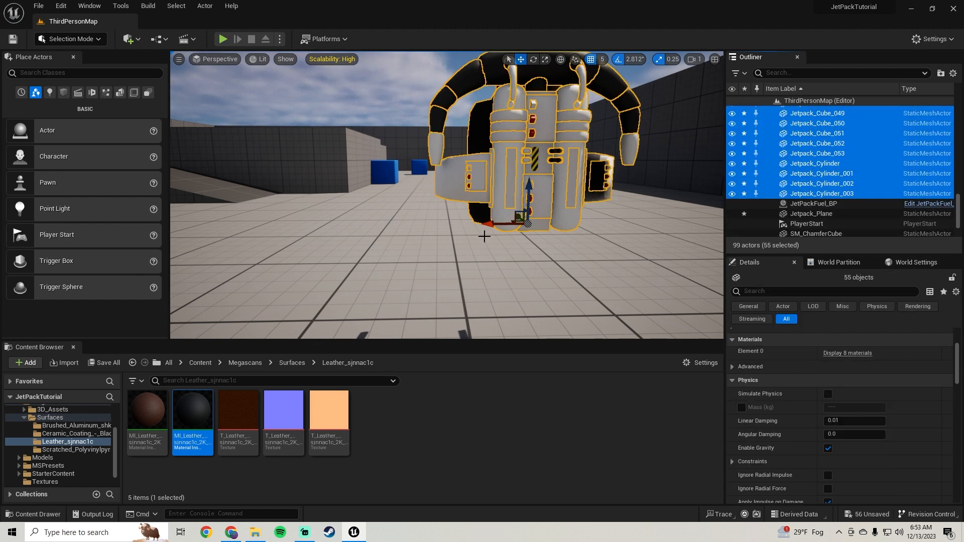
{"action": "key", "text": "f"}
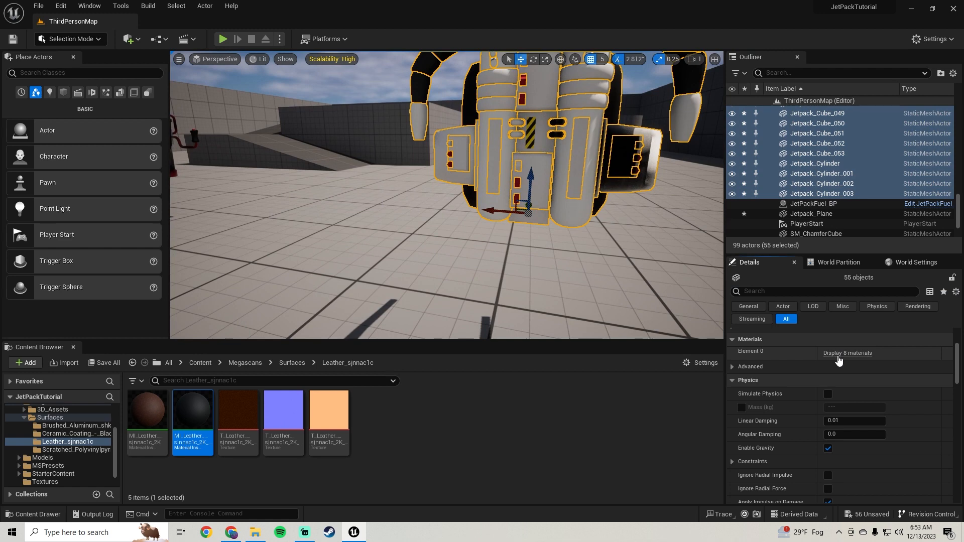
Step: Try MI_Brushed_Aluminum_shkaaafc_2K_Inst in place of Material_001 on the selected jetpack parts and undo that replacement
{"action": "left_click", "coordinate": [838, 354]}
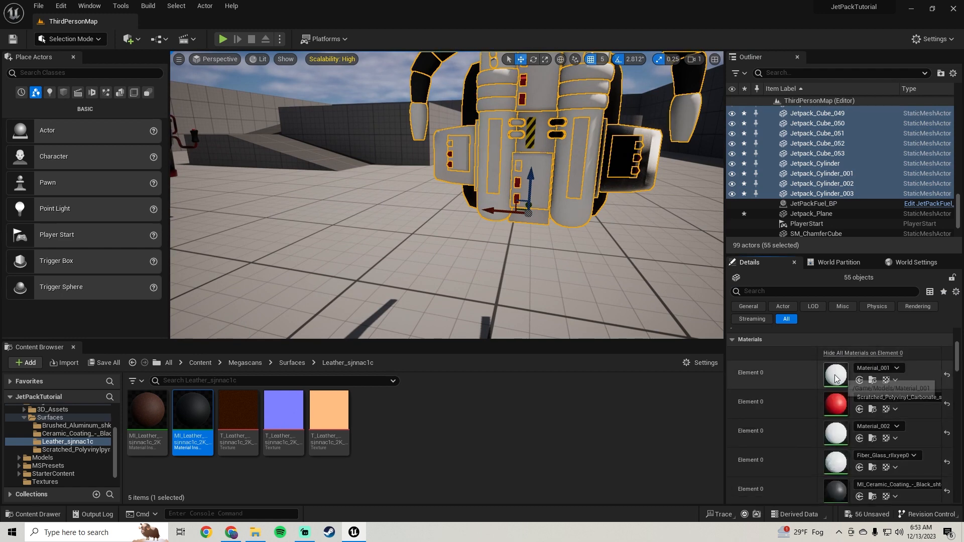
{"action": "scroll", "coordinate": [46, 442], "scroll_direction": "up", "scroll_amount": 1}
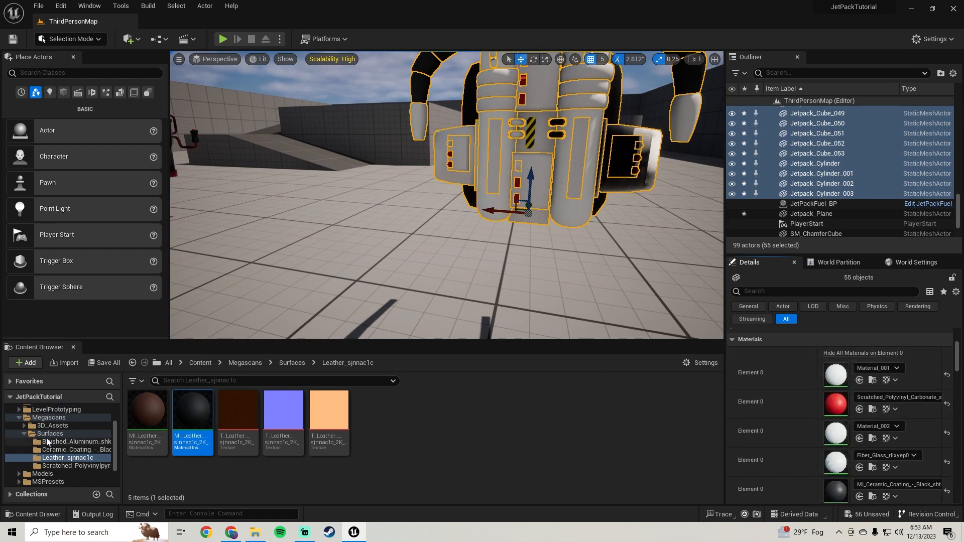
{"action": "left_click", "coordinate": [73, 450]}
{"action": "left_click", "coordinate": [73, 441]}
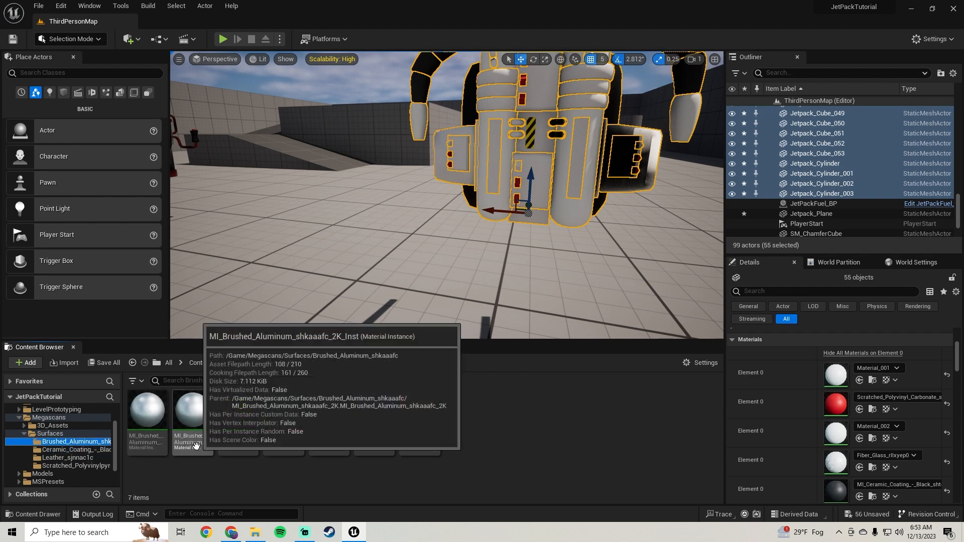
{"action": "left_click_drag", "start_coordinate": [196, 445], "coordinate": [837, 372]}
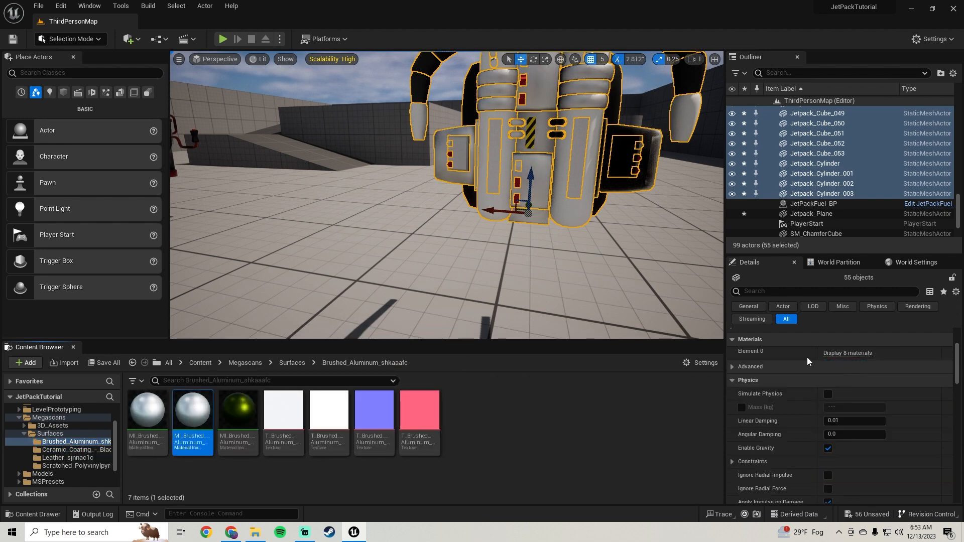
{"action": "key", "text": "ctrl+z"}
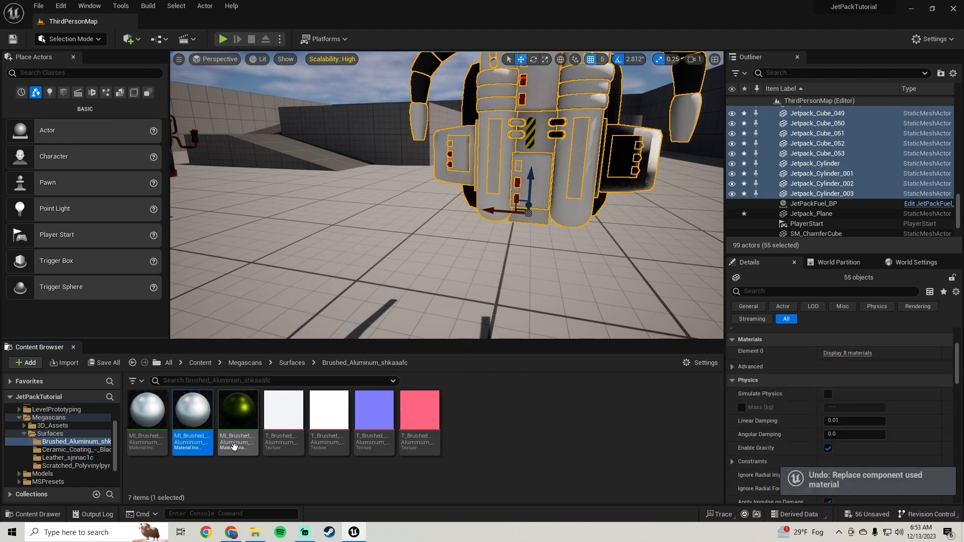
Step: Replace Material_001 on the selected jetpack parts with the dark yellow-green brushed aluminum material instance from the Brushed_Aluminum_shkaaafc folder
{"action": "left_click", "coordinate": [848, 353]}
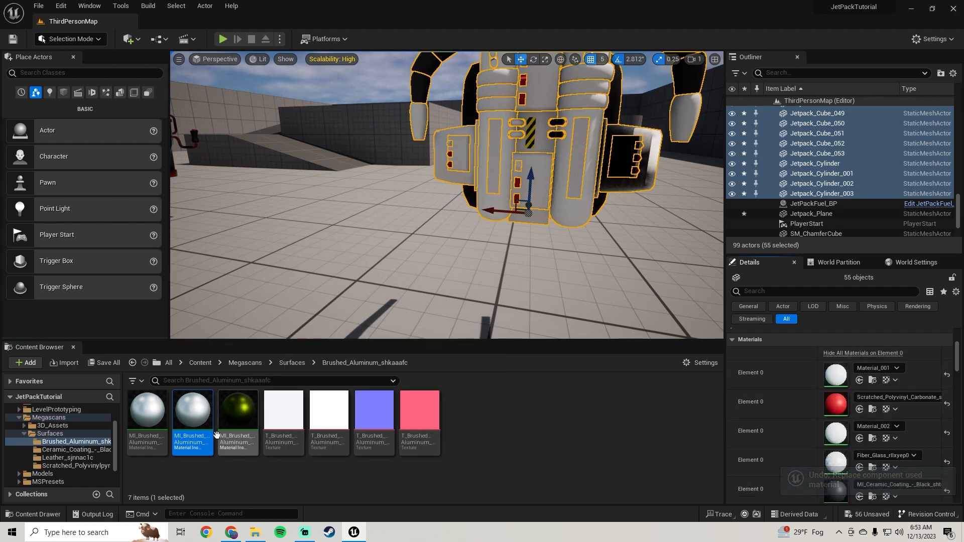
{"action": "mouse_move", "coordinate": [238, 412]}
{"action": "left_mouse_down"}
{"action": "mouse_move", "coordinate": [476, 424]}
{"action": "mouse_move", "coordinate": [836, 372]}
{"action": "left_mouse_up"}
{"action": "key", "text": "f"}
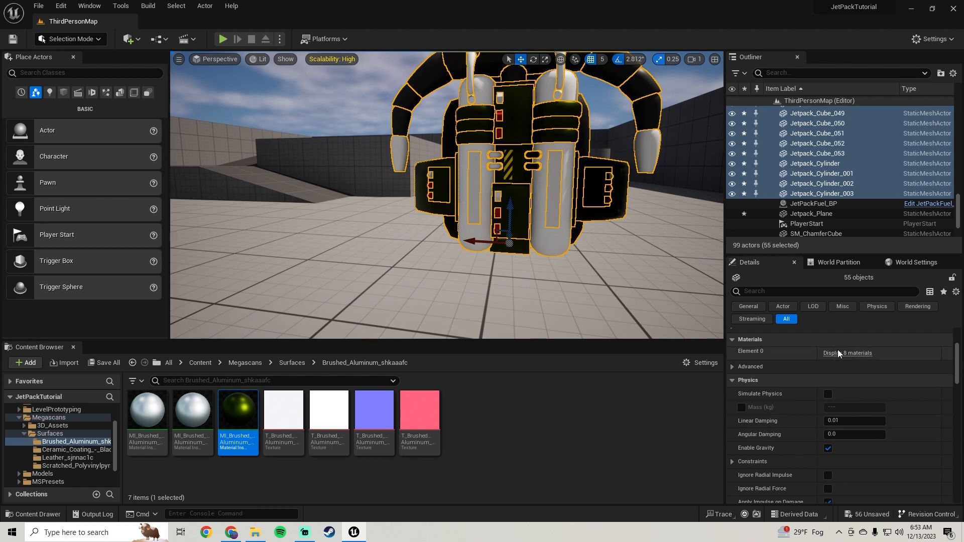
Step: Replace the Brushed_Aluminum_shkaaafc material on the jetpack parts with the silver MI_Brushed_Aluminum_shkaaafc_2K_Inst
{"action": "left_click", "coordinate": [837, 353]}
{"action": "scroll", "coordinate": [776, 389], "scroll_direction": "down", "scroll_amount": 1}
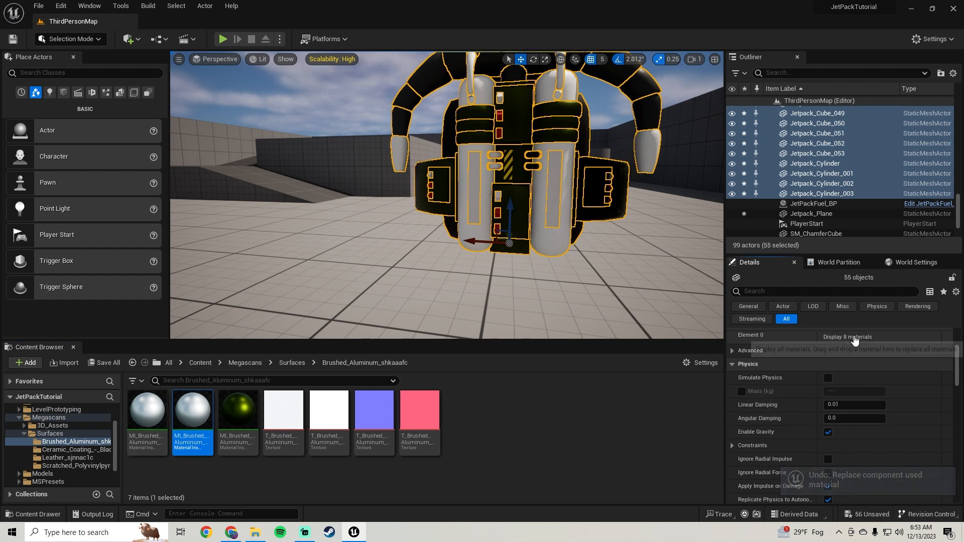
{"action": "left_click", "coordinate": [855, 337]}
{"action": "scroll", "coordinate": [791, 415], "scroll_direction": "down", "scroll_amount": 4}
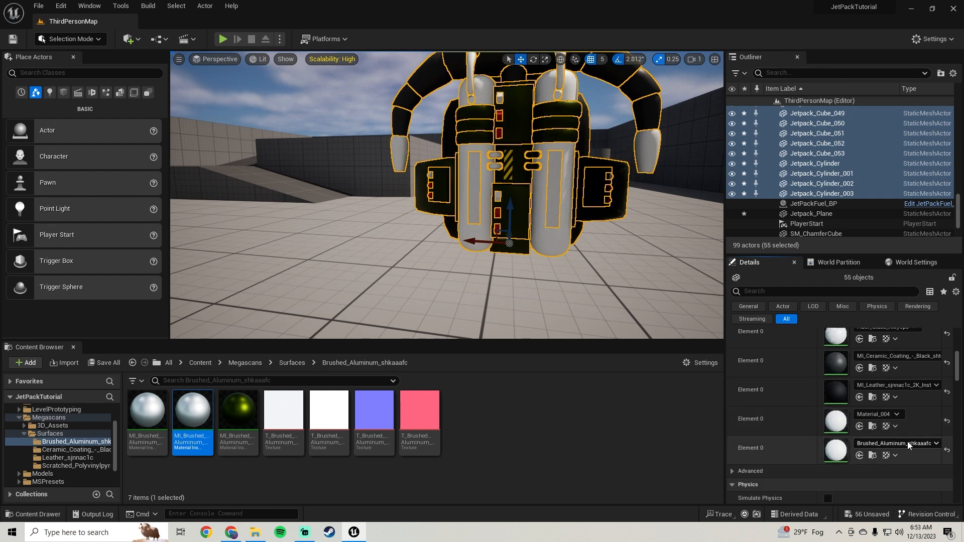
{"action": "left_click_drag", "start_coordinate": [193, 417], "coordinate": [842, 453]}
{"action": "right_click_drag", "start_coordinate": [447, 196], "coordinate": [492, 306]}
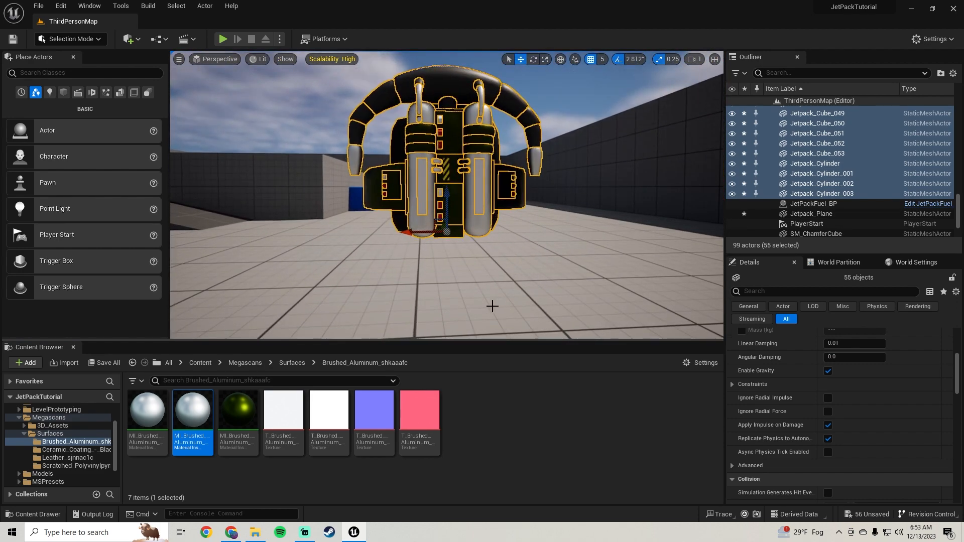
Step: Replace Material_002 on the jetpack parts with the green MI_Scratched_Polyvinylpyrrolidone_Plastic_schcbgfp_2K_Inst
{"action": "left_click", "coordinate": [67, 467]}
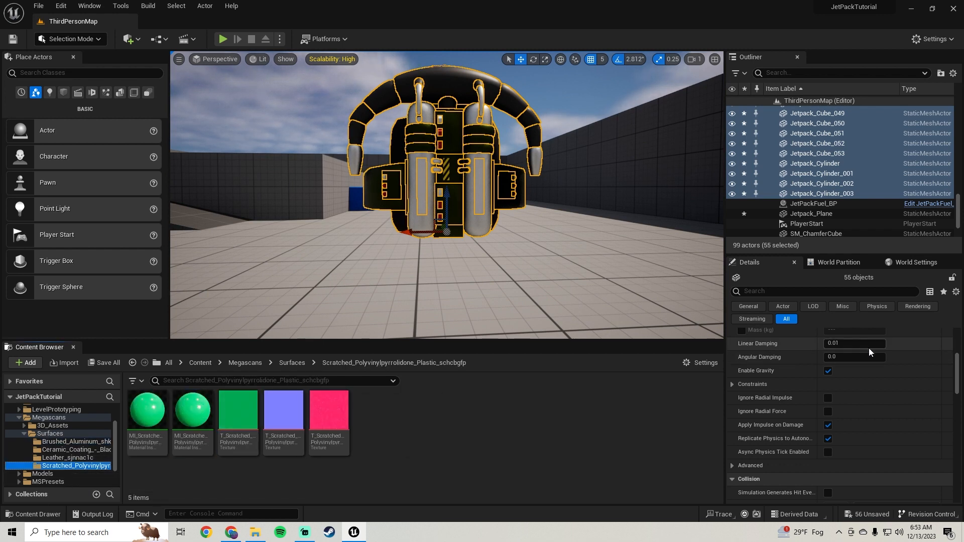
{"action": "scroll", "coordinate": [778, 422], "scroll_direction": "up", "scroll_amount": 2}
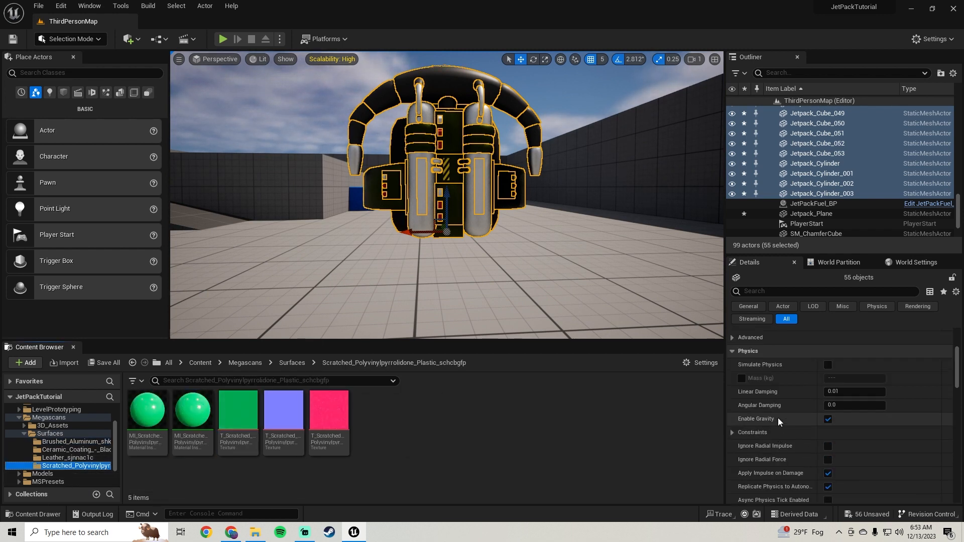
{"action": "scroll", "coordinate": [785, 418], "scroll_direction": "up", "scroll_amount": 5}
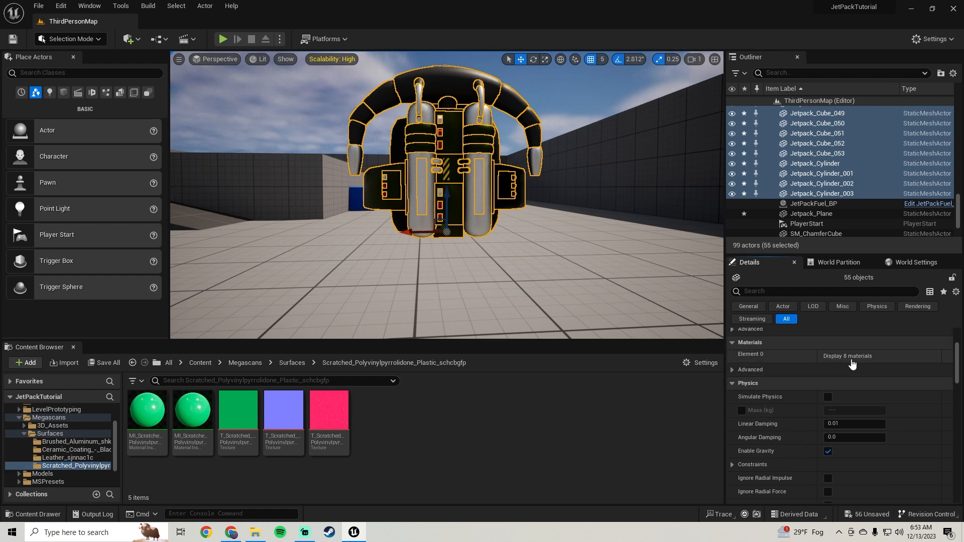
{"action": "scroll", "coordinate": [794, 369], "scroll_direction": "down", "scroll_amount": 1}
{"action": "scroll", "coordinate": [784, 375], "scroll_direction": "down", "scroll_amount": 3}
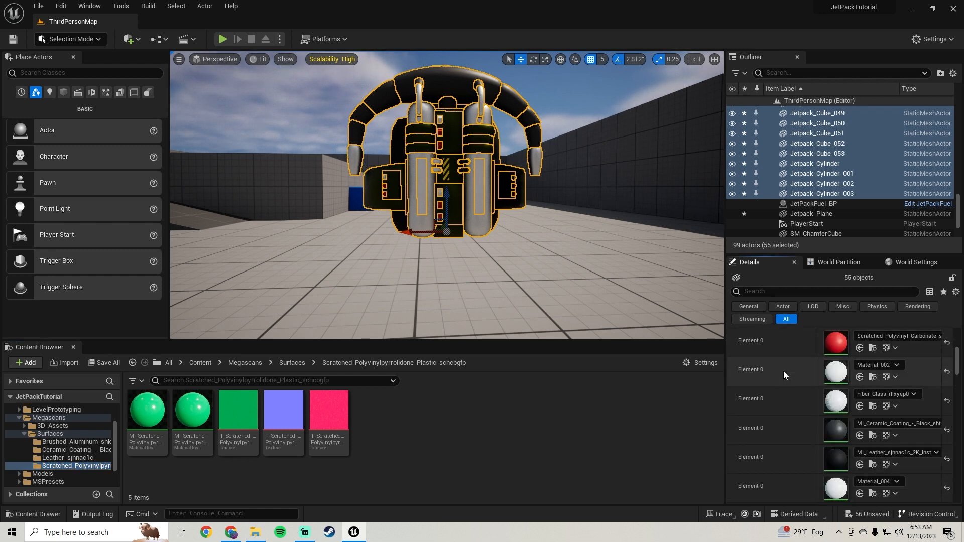
{"action": "scroll", "coordinate": [784, 376], "scroll_direction": "up", "scroll_amount": 3}
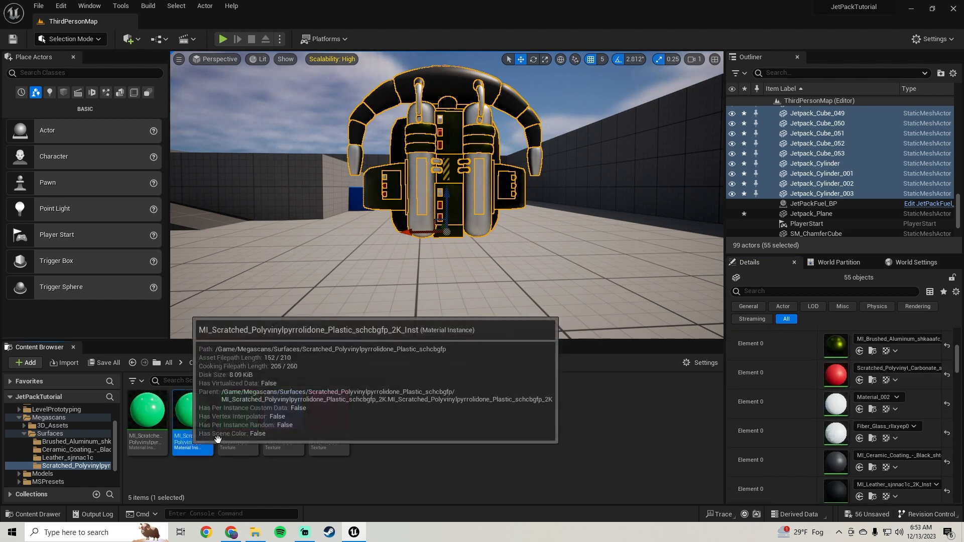
{"action": "left_click_drag", "start_coordinate": [183, 415], "coordinate": [839, 405]}
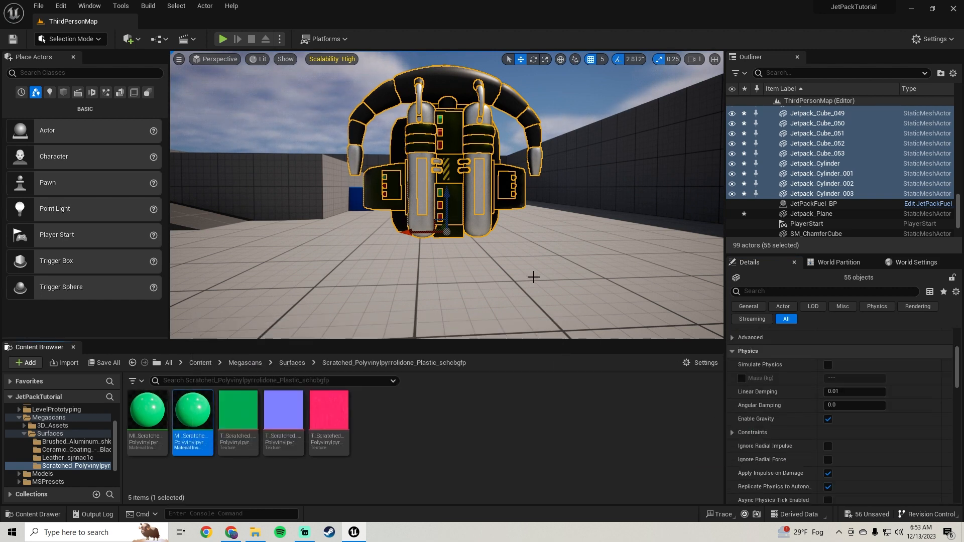
Step: Inspect the jetpack from several distances and close up around the tanks and the striped centre plate to check the new materials
{"action": "key", "text": "w"}
{"action": "right_click_drag", "start_coordinate": [517, 269], "coordinate": [446, 229]}
{"action": "key", "text": "s"}
{"action": "key", "text": "a"}
{"action": "key", "text": "d"}
{"action": "key", "text": "w"}
{"action": "key", "text": "w"}
{"action": "key", "text": "a"}
{"action": "key", "text": "w"}
{"action": "key", "text": "d"}
{"action": "key", "text": "d"}
{"action": "key", "text": "w"}
{"action": "key", "text": "s"}
{"action": "key", "text": "w"}
{"action": "key", "text": "s"}
{"action": "mouse_move", "coordinate": [366, 185]}
{"action": "right_mouse_down"}
{"action": "mouse_move", "coordinate": [375, 183]}
{"action": "mouse_move", "coordinate": [366, 185]}
{"action": "right_mouse_up"}
{"action": "key", "text": "w"}
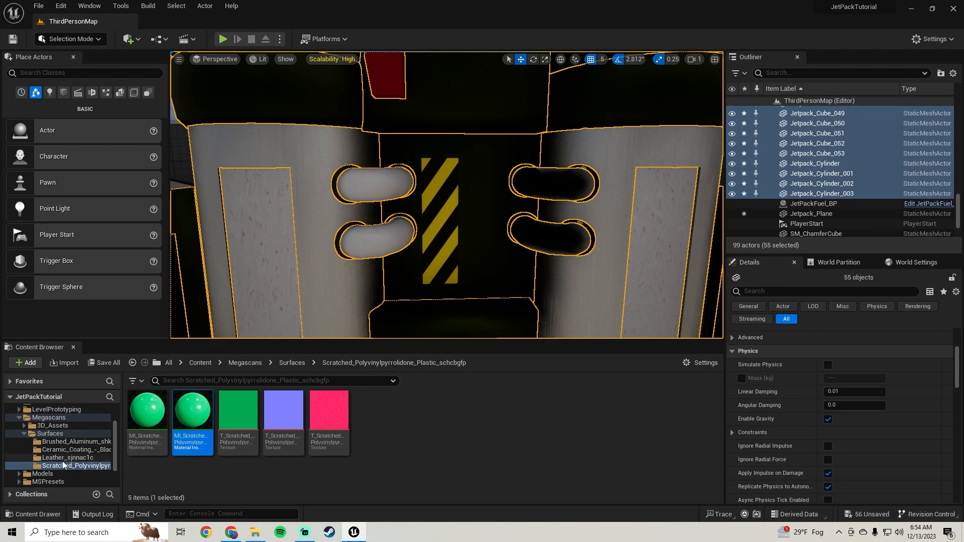
Step: Try the brown ceramic coating instance from the Ceramic_Coating_-_Black_shteahic folder in place of Fiber_Glass_rlixyep0 and undo that replacement
{"action": "left_click", "coordinate": [66, 450]}
{"action": "key", "text": "s"}
{"action": "right_click_drag", "start_coordinate": [351, 226], "coordinate": [357, 227]}
{"action": "key", "text": "w"}
{"action": "scroll", "coordinate": [847, 411], "scroll_direction": "up", "scroll_amount": 3}
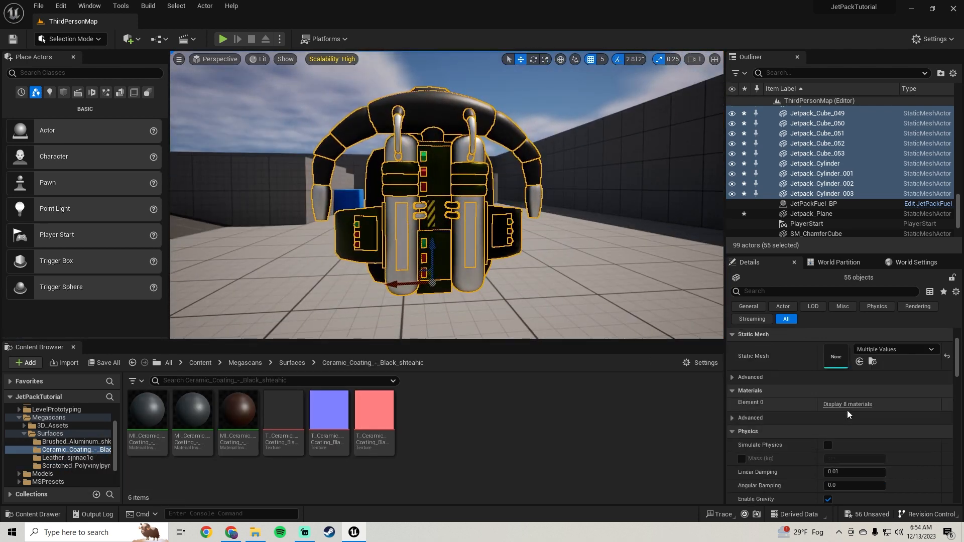
{"action": "left_click", "coordinate": [847, 405]}
{"action": "scroll", "coordinate": [796, 396], "scroll_direction": "down", "scroll_amount": 3}
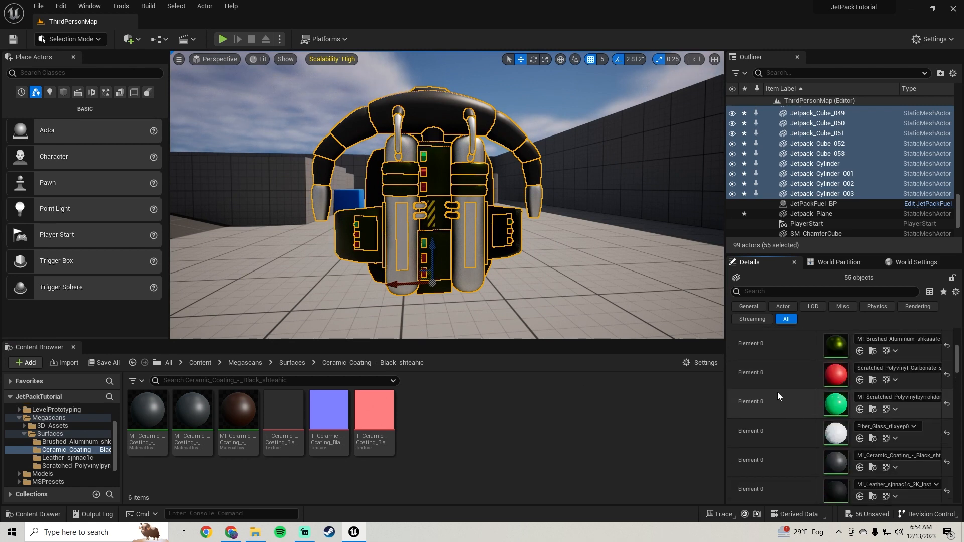
{"action": "left_click_drag", "start_coordinate": [248, 445], "coordinate": [840, 431]}
{"action": "mouse_move", "coordinate": [507, 289]}
{"action": "right_mouse_down"}
{"action": "mouse_move", "coordinate": [446, 297]}
{"action": "mouse_move", "coordinate": [508, 288]}
{"action": "right_mouse_up"}
{"action": "key", "text": "ctrl+z"}
Step: Replace Material_004 on the jetpack parts with the brown ceramic coating material instance
{"action": "scroll", "coordinate": [824, 375], "scroll_direction": "up", "scroll_amount": 5}
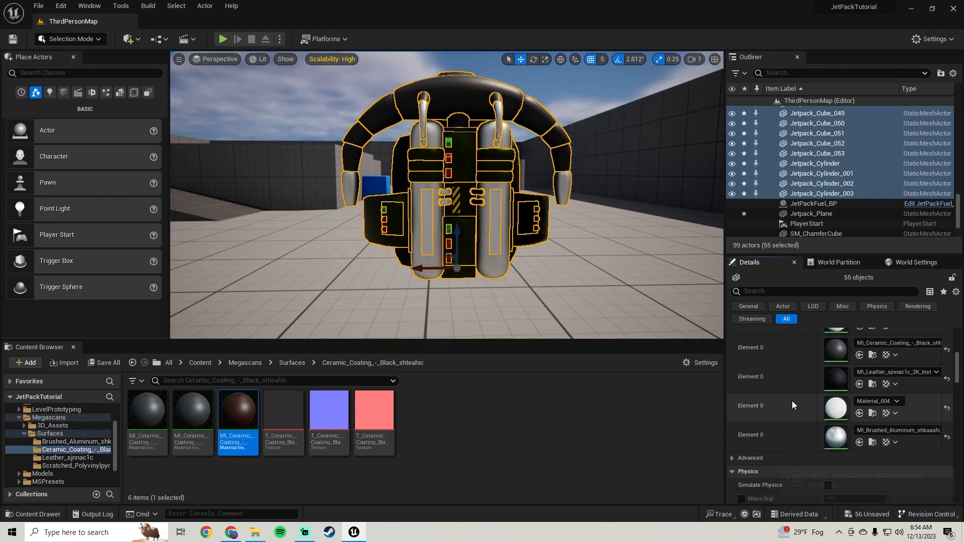
{"action": "left_click_drag", "start_coordinate": [238, 416], "coordinate": [836, 405]}
Step: Search the project's whole Content folder for "glass"
{"action": "scroll", "coordinate": [43, 452], "scroll_direction": "up", "scroll_amount": 2}
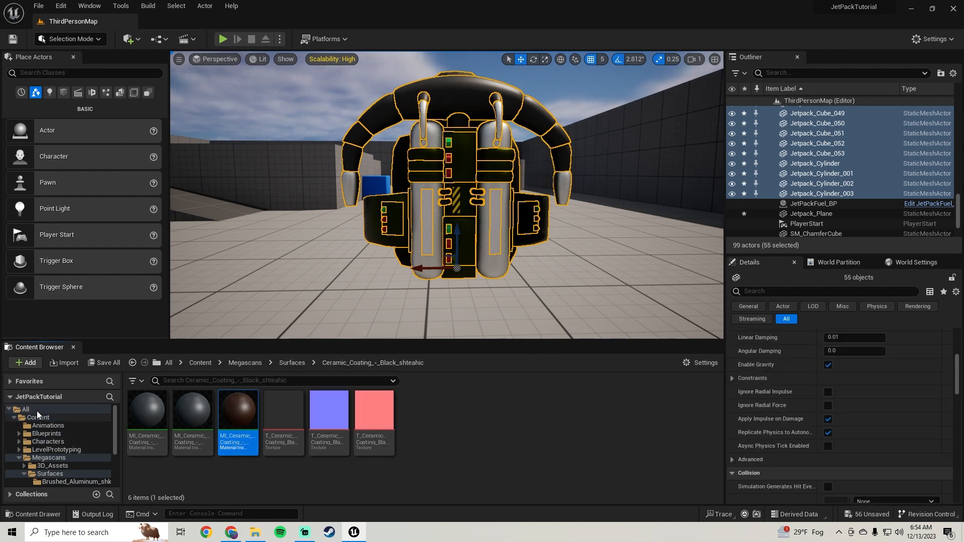
{"action": "left_click", "coordinate": [56, 418]}
{"action": "left_click", "coordinate": [216, 381]}
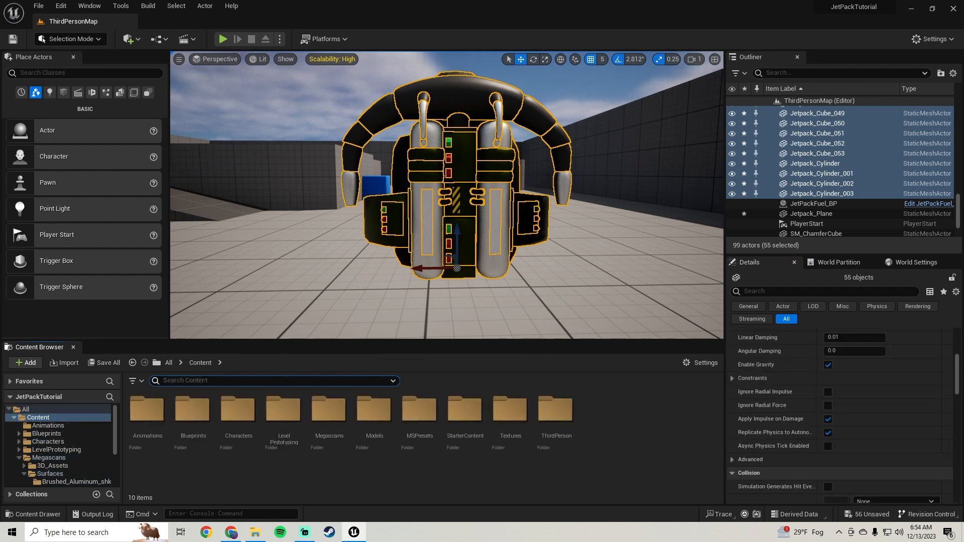
{"action": "type", "text": "glass"}
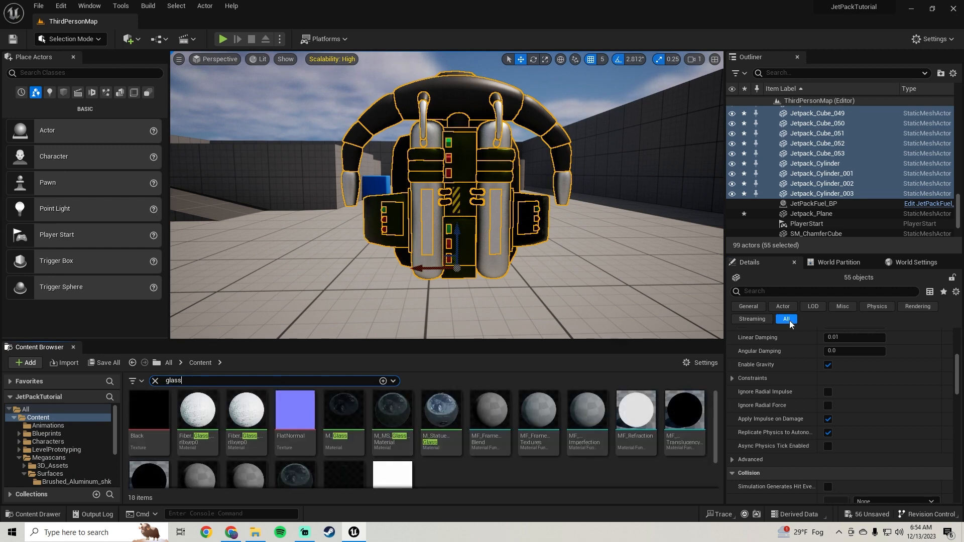
Step: Replace the Fiber_Glass_rlixyep0 material on the selected jetpack parts with M_Glass
{"action": "scroll", "coordinate": [859, 363], "scroll_direction": "up", "scroll_amount": 3}
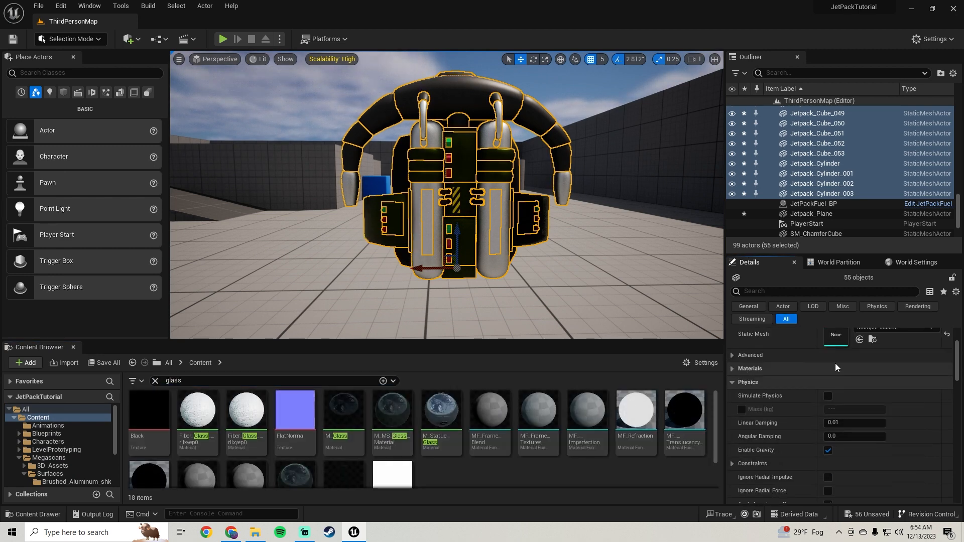
{"action": "scroll", "coordinate": [801, 371], "scroll_direction": "up", "scroll_amount": 2}
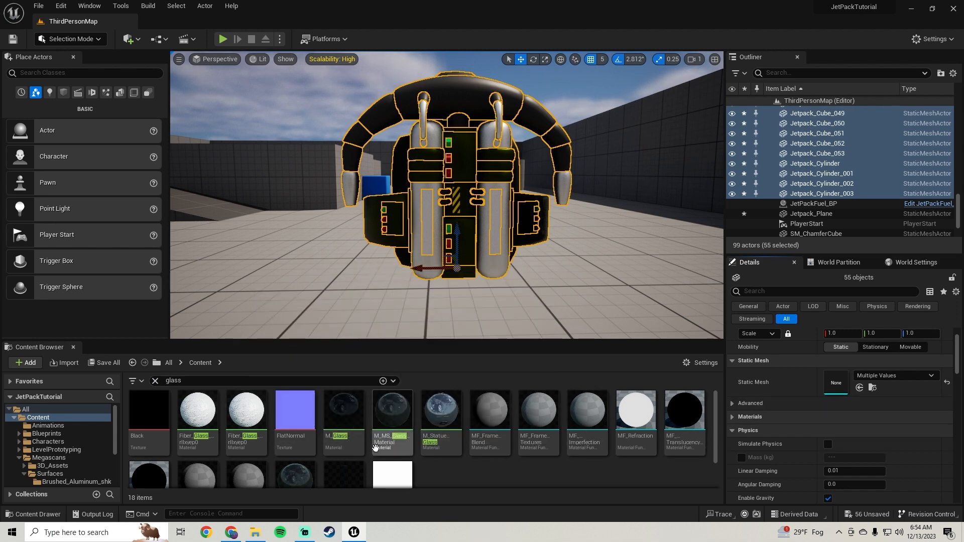
{"action": "scroll", "coordinate": [800, 409], "scroll_direction": "up", "scroll_amount": 1}
{"action": "scroll", "coordinate": [798, 405], "scroll_direction": "down", "scroll_amount": 2}
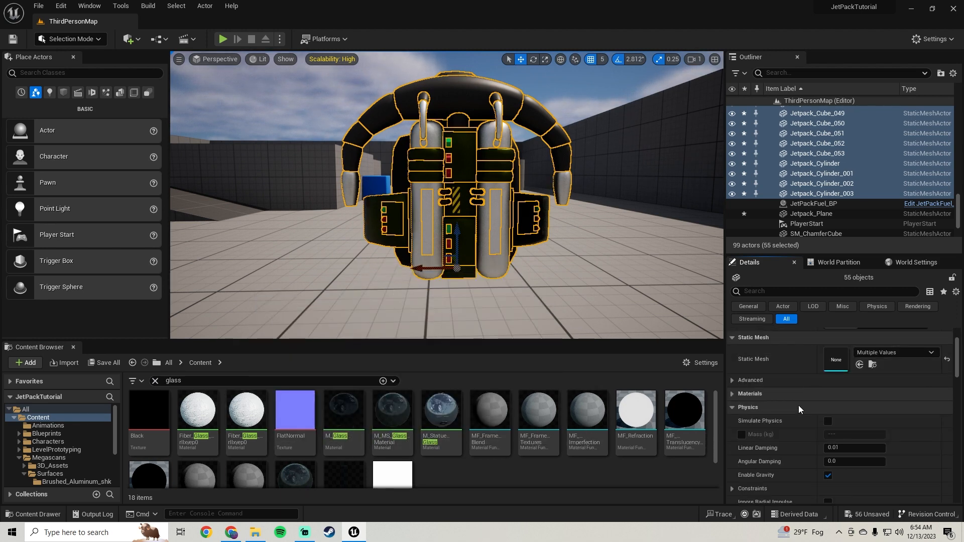
{"action": "scroll", "coordinate": [798, 409], "scroll_direction": "down", "scroll_amount": 3}
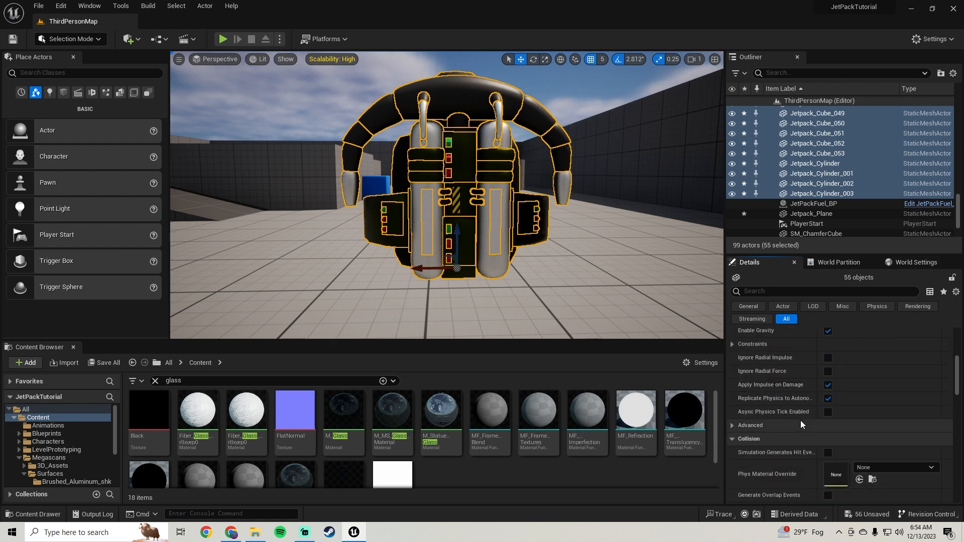
{"action": "scroll", "coordinate": [800, 420], "scroll_direction": "up", "scroll_amount": 3}
{"action": "scroll", "coordinate": [755, 408], "scroll_direction": "up", "scroll_amount": 3}
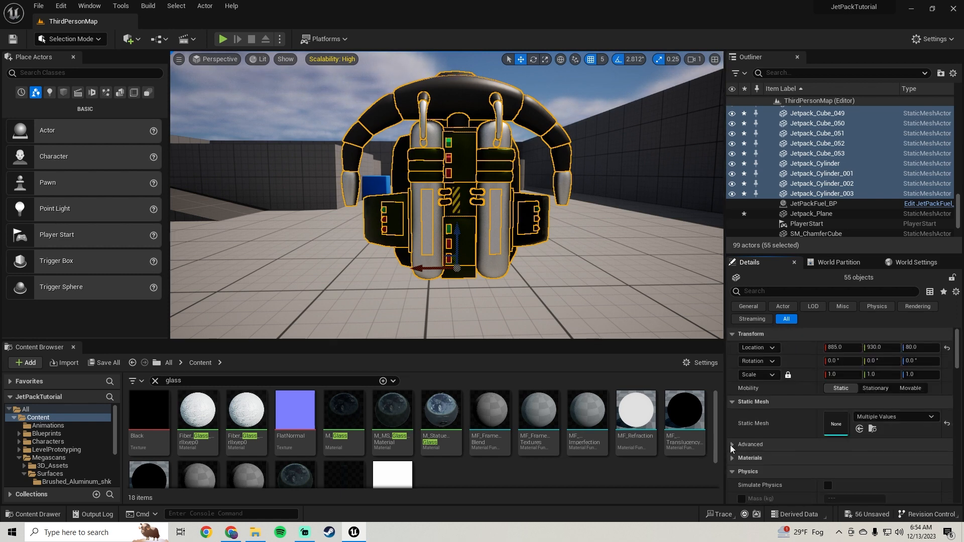
{"action": "left_click", "coordinate": [731, 445]}
{"action": "scroll", "coordinate": [765, 430], "scroll_direction": "down", "scroll_amount": 2}
{"action": "left_click", "coordinate": [746, 441]}
{"action": "scroll", "coordinate": [799, 405], "scroll_direction": "down", "scroll_amount": 4}
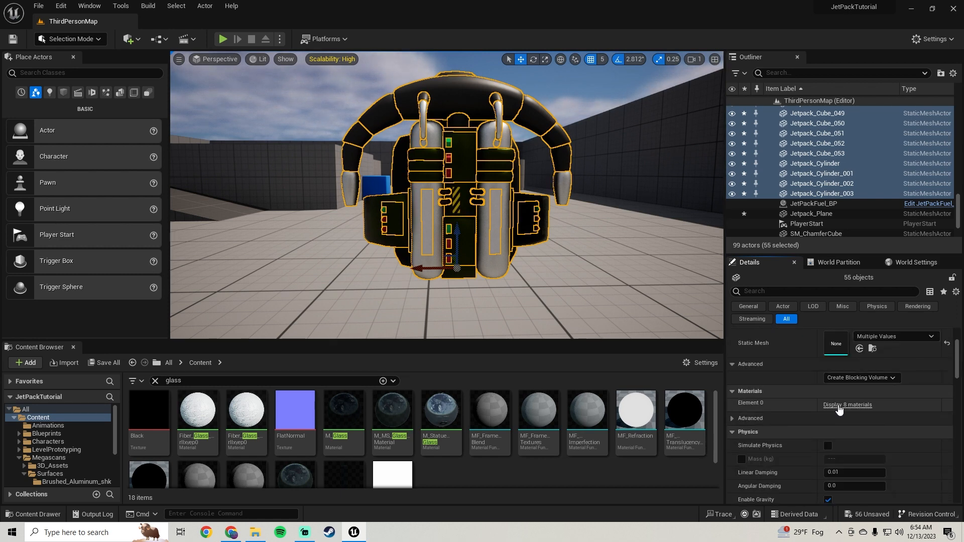
{"action": "scroll", "coordinate": [781, 396], "scroll_direction": "down", "scroll_amount": 1}
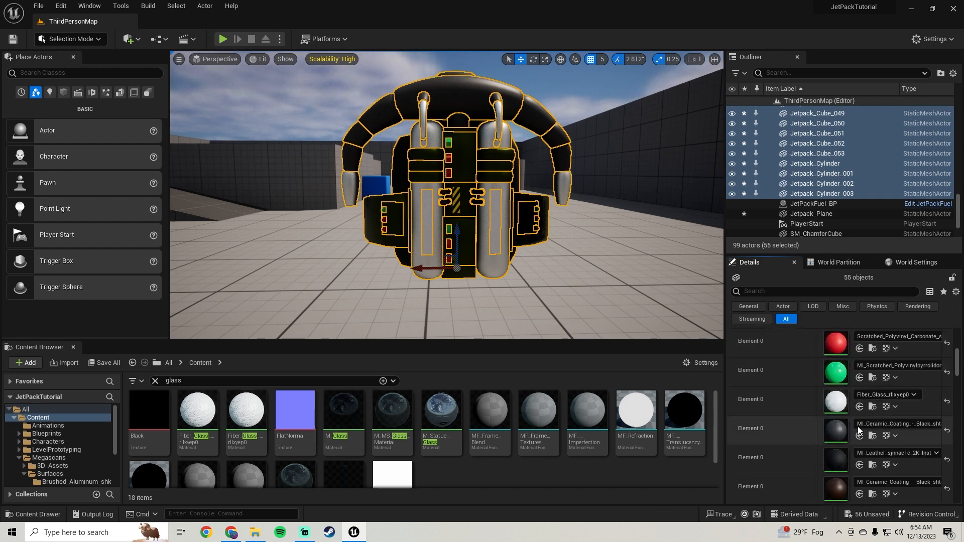
{"action": "left_click_drag", "start_coordinate": [343, 418], "coordinate": [836, 400]}
{"action": "scroll", "coordinate": [836, 401], "scroll_direction": "down", "scroll_amount": 6}
Step: Merge the 55 selected jetpack parts into one mesh, replacing the source actors, and save it as UpdatedJetpack2 in the Models folder
{"action": "right_click_drag", "start_coordinate": [482, 211], "coordinate": [542, 213]}
{"action": "left_click_drag", "start_coordinate": [335, 224], "coordinate": [376, 219]}
{"action": "right_click_drag", "start_coordinate": [376, 219], "coordinate": [480, 211]}
{"action": "left_click", "coordinate": [200, 6]}
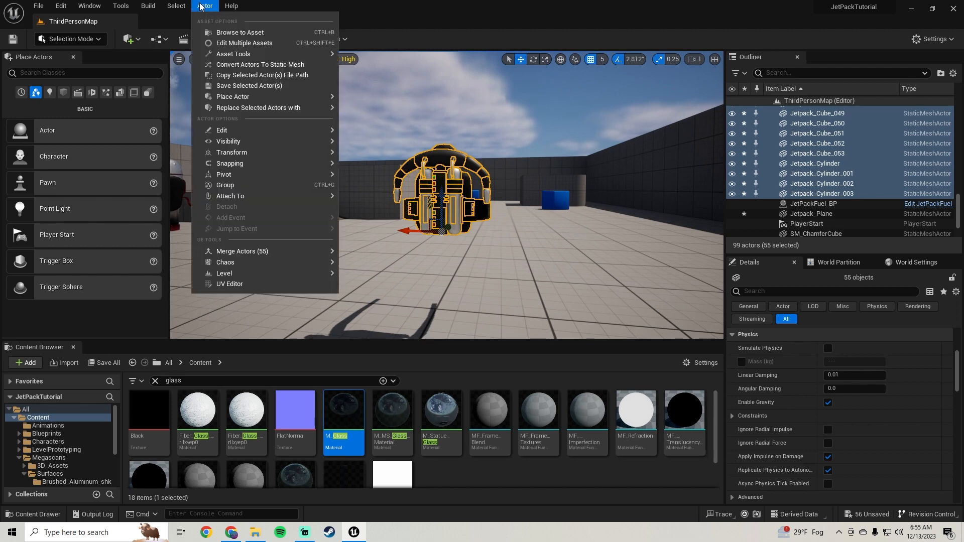
{"action": "mouse_move", "coordinate": [243, 250]}
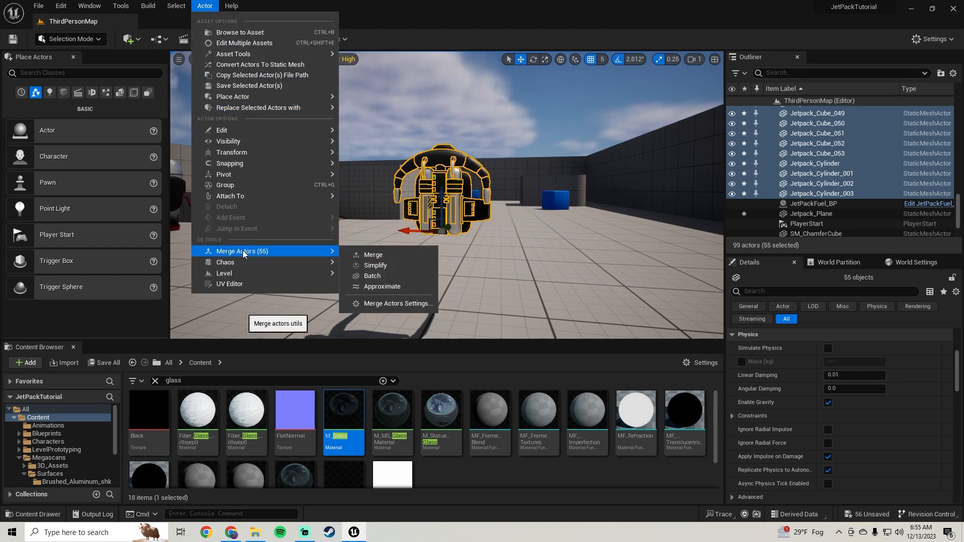
{"action": "left_click", "coordinate": [390, 304]}
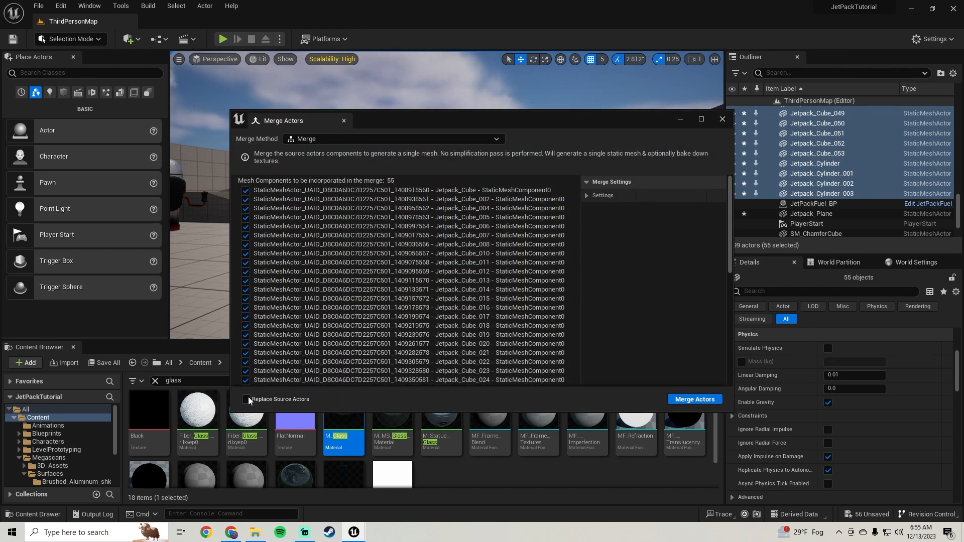
{"action": "left_click", "coordinate": [671, 400]}
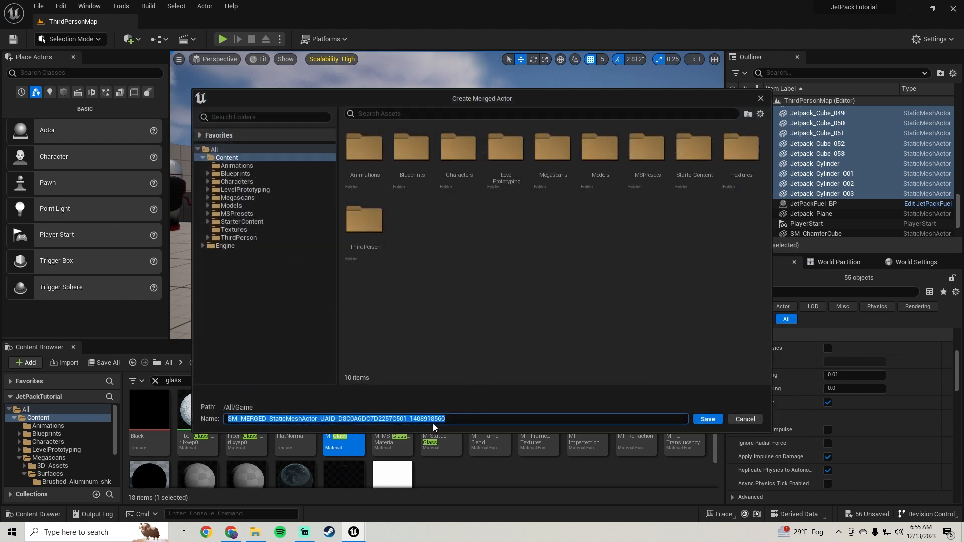
{"action": "left_click", "coordinate": [232, 206]}
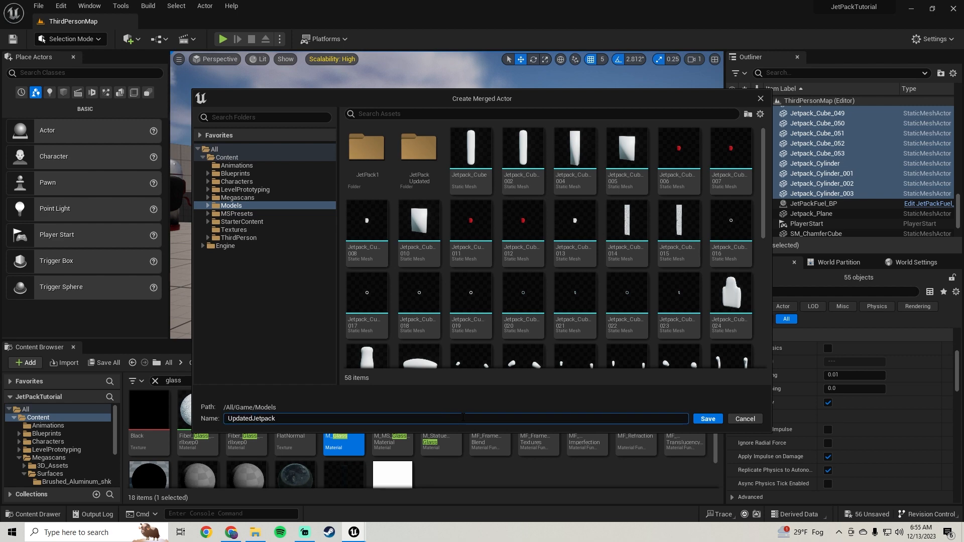
{"action": "key", "text": "Return"}
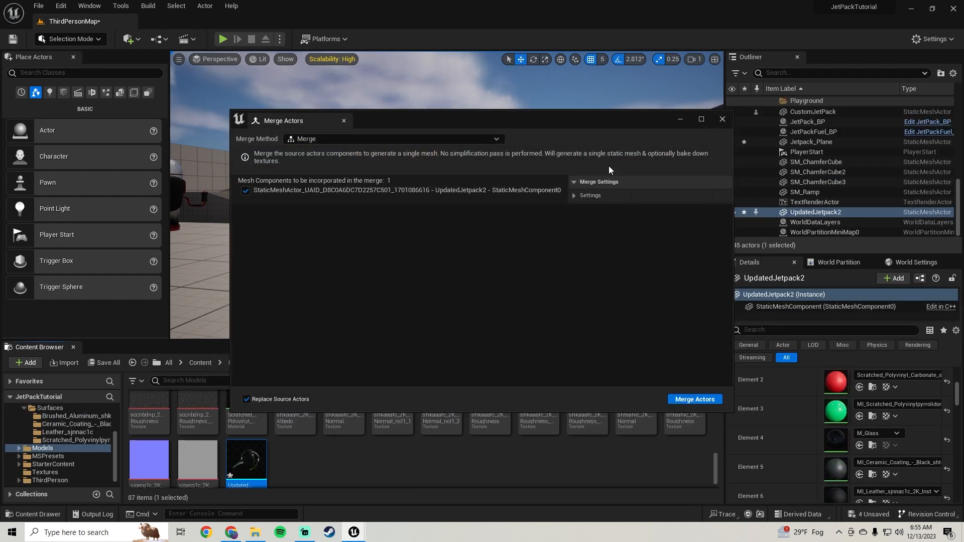
{"action": "left_click", "coordinate": [723, 119]}
Step: Select the merged jetpack in the level and move it along its Y axis
{"action": "mouse_move", "coordinate": [514, 135]}
{"action": "right_mouse_down"}
{"action": "mouse_move", "coordinate": [482, 146]}
{"action": "mouse_move", "coordinate": [515, 136]}
{"action": "right_mouse_up"}
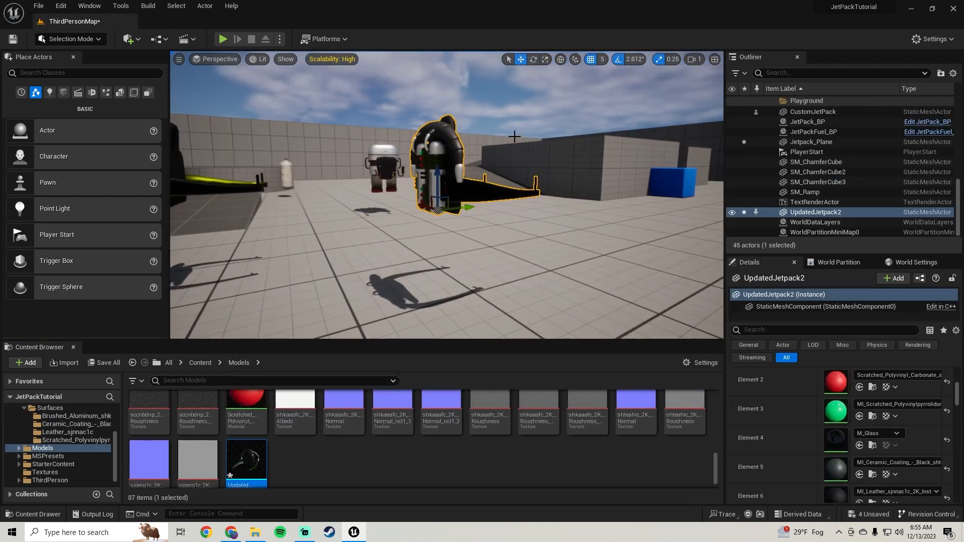
{"action": "left_click", "coordinate": [514, 135]}
{"action": "left_click", "coordinate": [438, 203]}
{"action": "left_click_drag", "start_coordinate": [467, 206], "coordinate": [468, 173]}
Step: Place a second copy of the merged jetpack mesh beside the first one, and delete that copy
{"action": "key", "text": "a"}
{"action": "right_click_drag", "start_coordinate": [428, 187], "coordinate": [522, 186]}
{"action": "left_click_drag", "start_coordinate": [249, 482], "coordinate": [566, 194]}
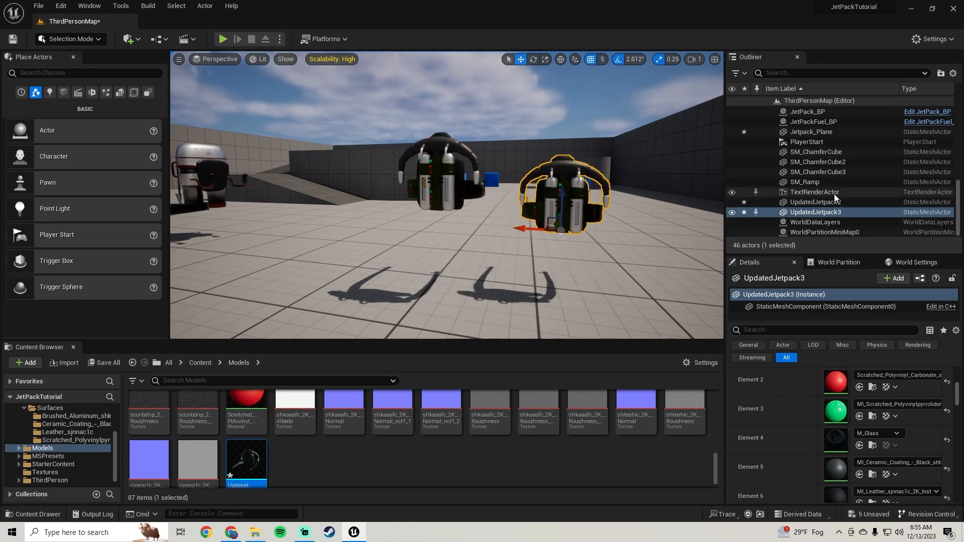
{"action": "key", "text": "Delete"}
Step: Examine the separate caution tape plane, Jetpack_Plane, and its position relative to the merged jetpack
{"action": "key", "text": "d"}
{"action": "right_click_drag", "start_coordinate": [484, 209], "coordinate": [326, 219]}
{"action": "key", "text": "w"}
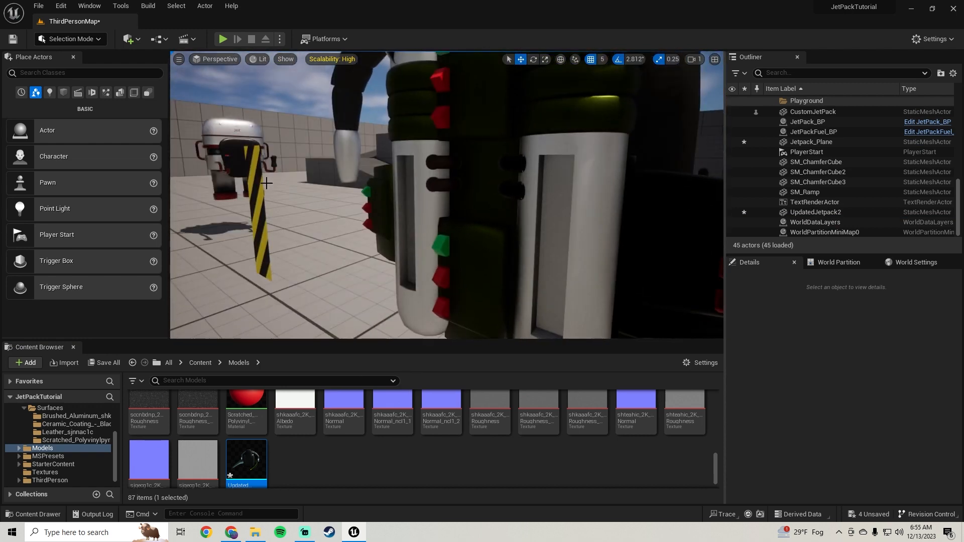
{"action": "left_click", "coordinate": [266, 183]}
{"action": "right_click_drag", "start_coordinate": [267, 184], "coordinate": [246, 186]}
{"action": "key", "text": "s"}
{"action": "key", "text": "f"}
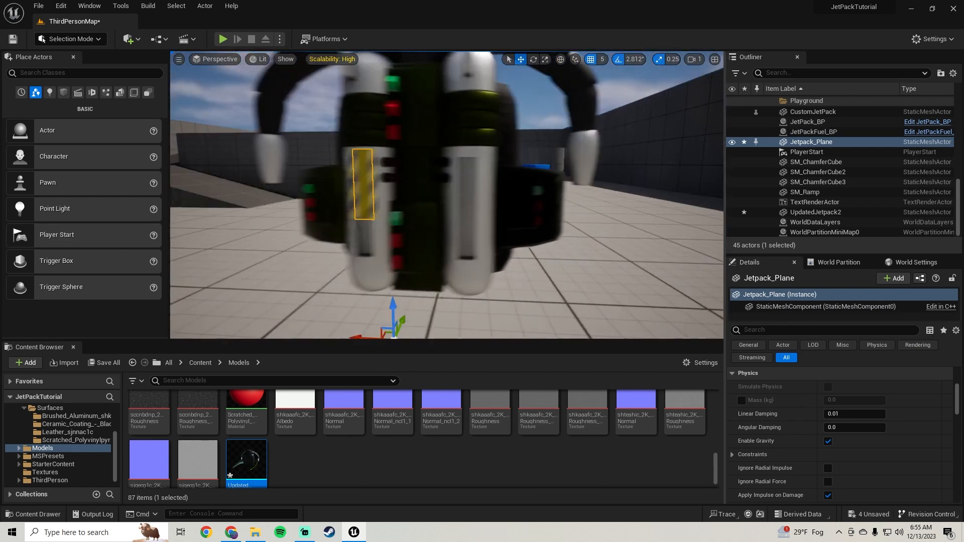
{"action": "key", "text": "s"}
{"action": "mouse_move", "coordinate": [433, 175]}
{"action": "right_mouse_down"}
{"action": "mouse_move", "coordinate": [483, 176]}
{"action": "mouse_move", "coordinate": [432, 178]}
{"action": "mouse_move", "coordinate": [439, 176]}
{"action": "right_mouse_up"}
{"action": "key", "text": "w"}
{"action": "right_click_drag", "start_coordinate": [466, 186], "coordinate": [512, 189]}
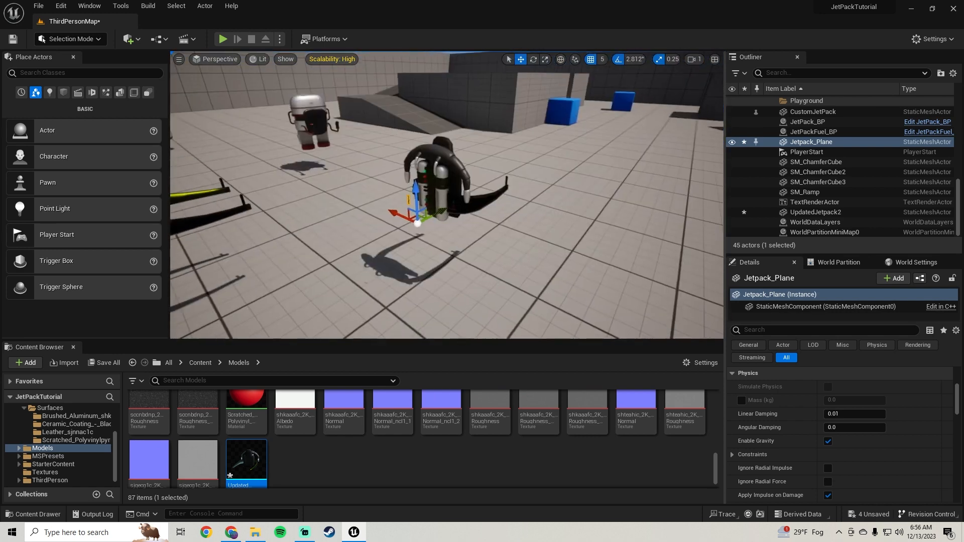
Step: Delete the merged jetpack actor and the leftover caution tape plane from the level
{"action": "left_click", "coordinate": [454, 182]}
{"action": "key", "text": "Delete"}
{"action": "right_click_drag", "start_coordinate": [454, 182], "coordinate": [534, 179]}
{"action": "left_click", "coordinate": [456, 186]}
{"action": "key", "text": "Delete"}
Step: Select and frame the CustomJetPack actor that includes the caution tape, and shift it slightly along its Y axis
{"action": "left_click", "coordinate": [426, 178]}
{"action": "key", "text": "f"}
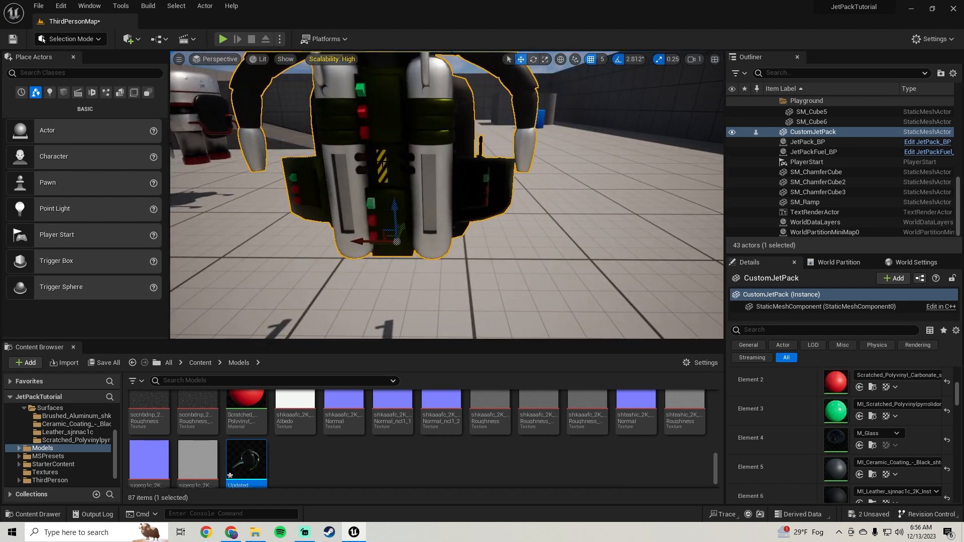
{"action": "double_click", "coordinate": [382, 162]}
{"action": "right_click_drag", "start_coordinate": [532, 203], "coordinate": [512, 204]}
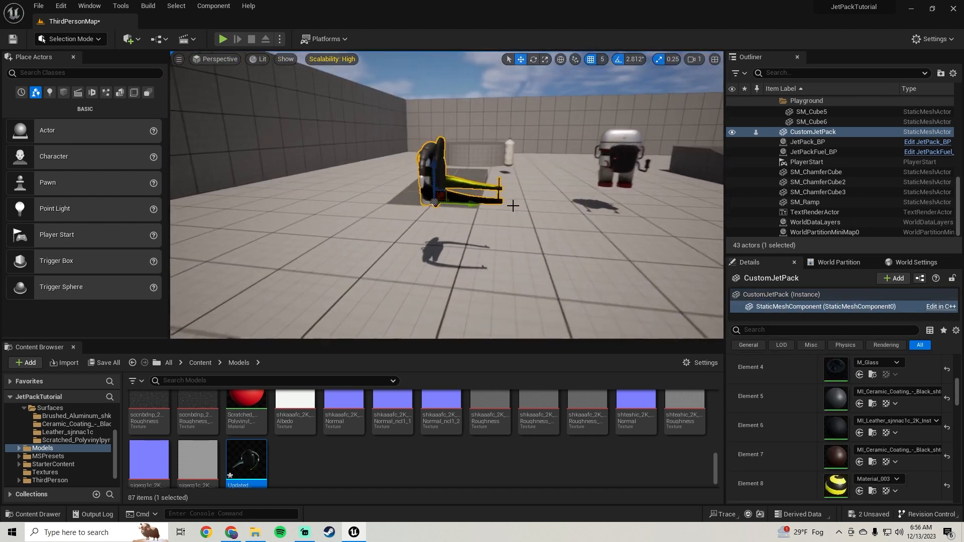
{"action": "mouse_move", "coordinate": [465, 206]}
{"action": "left_mouse_down"}
{"action": "mouse_move", "coordinate": [541, 206]}
{"action": "mouse_move", "coordinate": [483, 207]}
{"action": "left_mouse_up"}
{"action": "mouse_move", "coordinate": [483, 207]}
{"action": "right_mouse_down"}
{"action": "mouse_move", "coordinate": [543, 202]}
{"action": "mouse_move", "coordinate": [479, 196]}
{"action": "right_mouse_up"}
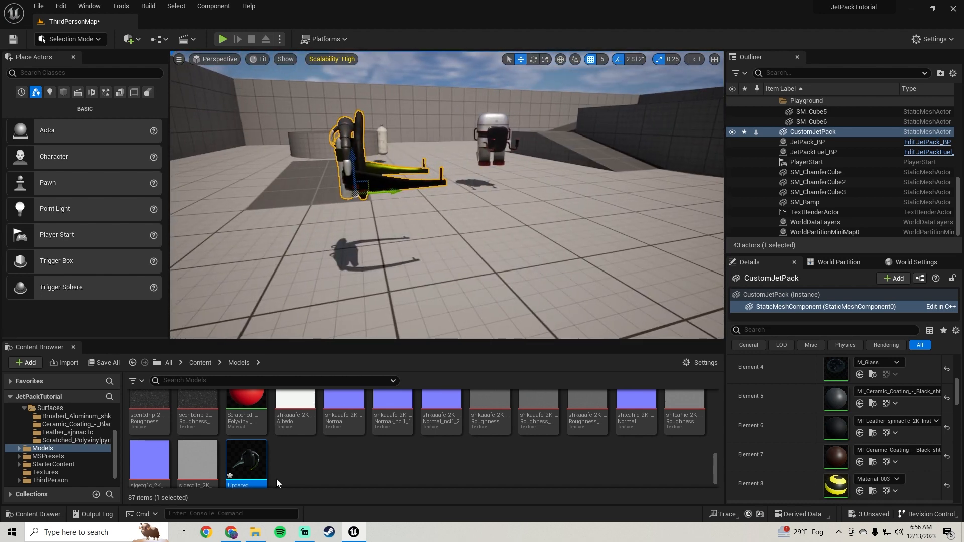
Step: Delete all loose assets from the Models folder, keeping the JetPack1 and JetPackUpdated subfolders, and save the project
{"action": "scroll", "coordinate": [276, 479], "scroll_direction": "up", "scroll_amount": 10}
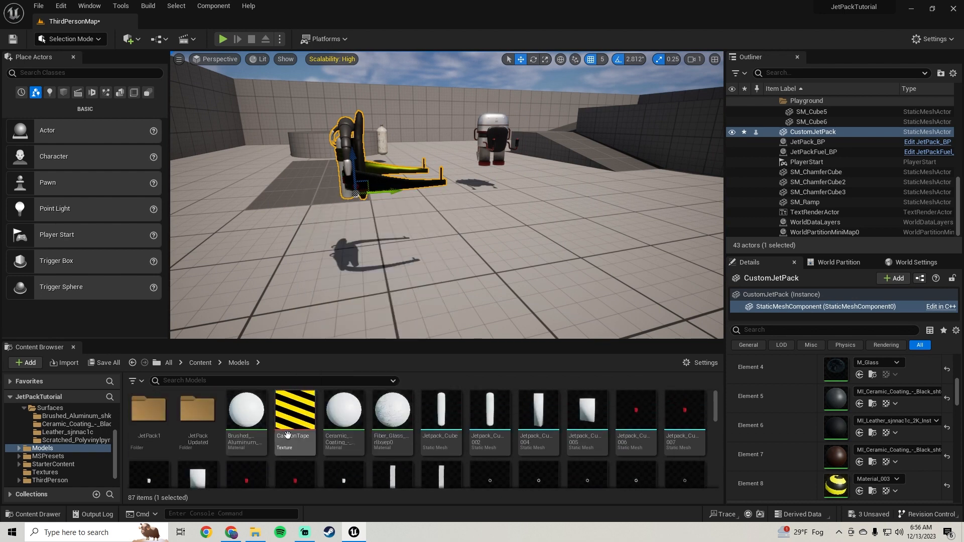
{"action": "left_click_drag", "start_coordinate": [718, 409], "coordinate": [693, 492]}
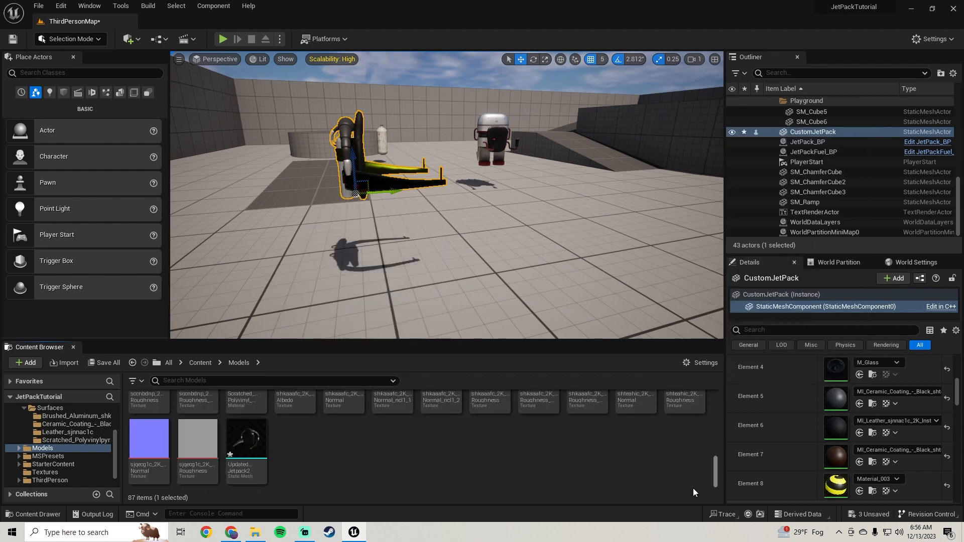
{"action": "left_click", "coordinate": [257, 450], "text": "shift"}
{"action": "key", "text": "Delete"}
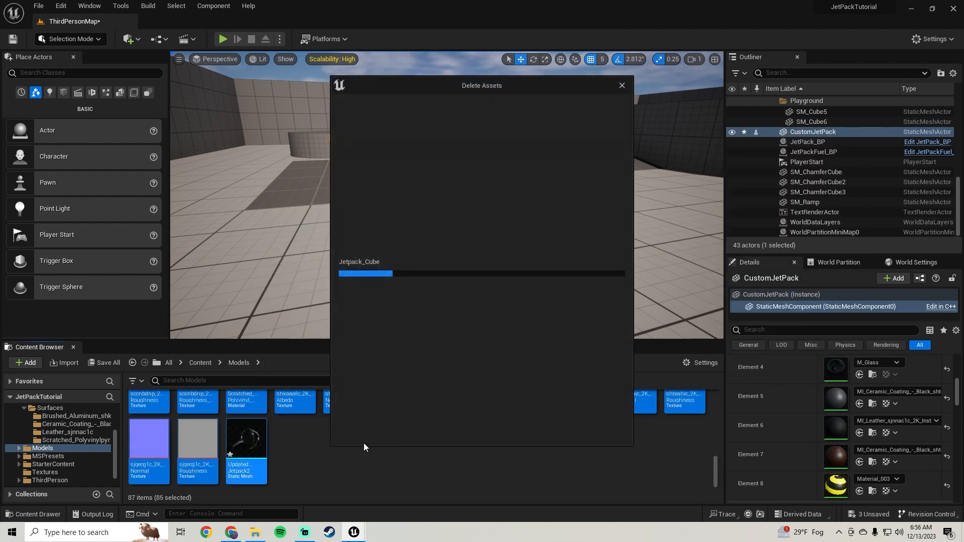
{"action": "left_click", "coordinate": [420, 429]}
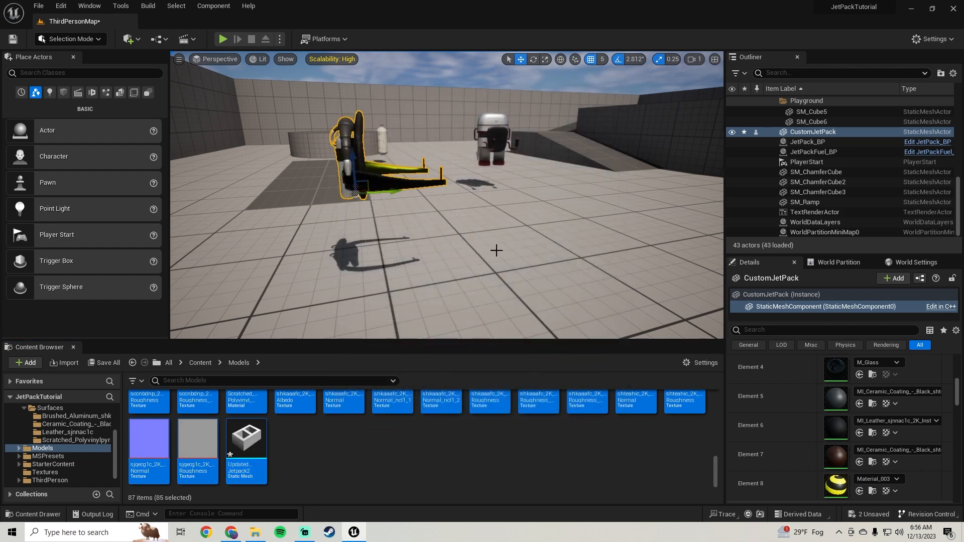
{"action": "right_click_drag", "start_coordinate": [492, 245], "coordinate": [417, 186]}
{"action": "left_click", "coordinate": [108, 363]}
{"action": "left_click", "coordinate": [562, 381]}
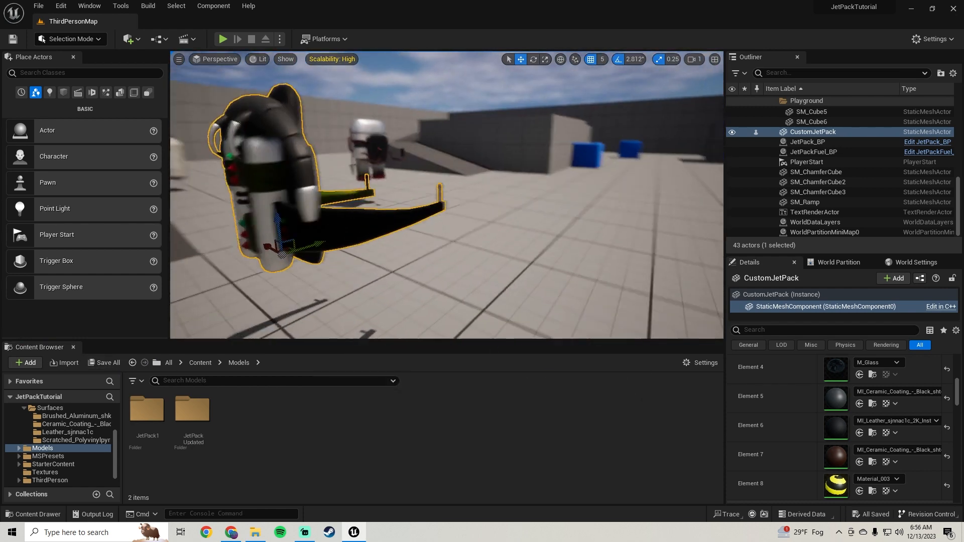
Step: Open the JetPack_BP blueprint of the old jetpack in the level, show its viewport and select the JetPack component
{"action": "mouse_move", "coordinate": [514, 208]}
{"action": "right_mouse_down"}
{"action": "mouse_move", "coordinate": [482, 203]}
{"action": "mouse_move", "coordinate": [514, 208]}
{"action": "right_mouse_up"}
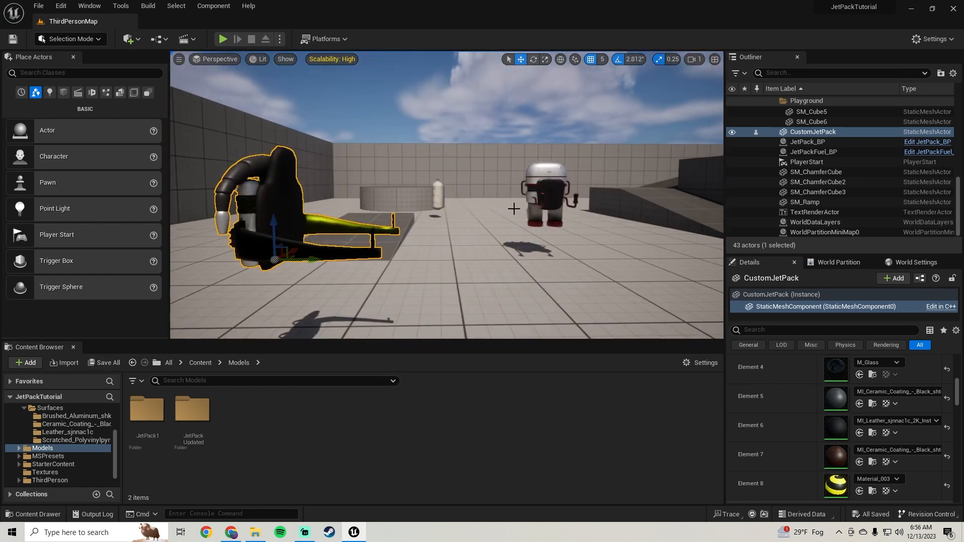
{"action": "left_click", "coordinate": [547, 196]}
{"action": "key", "text": "f"}
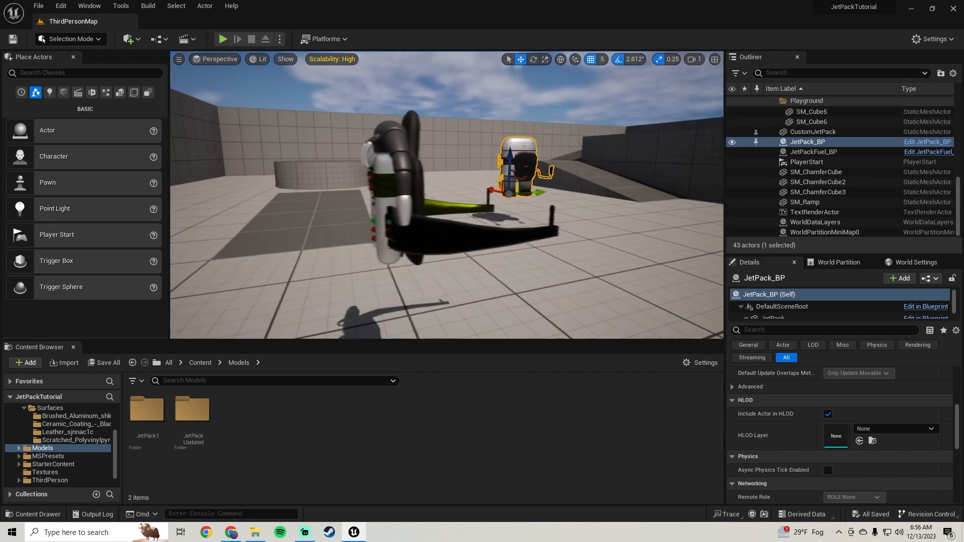
{"action": "right_click_drag", "start_coordinate": [452, 196], "coordinate": [435, 192]}
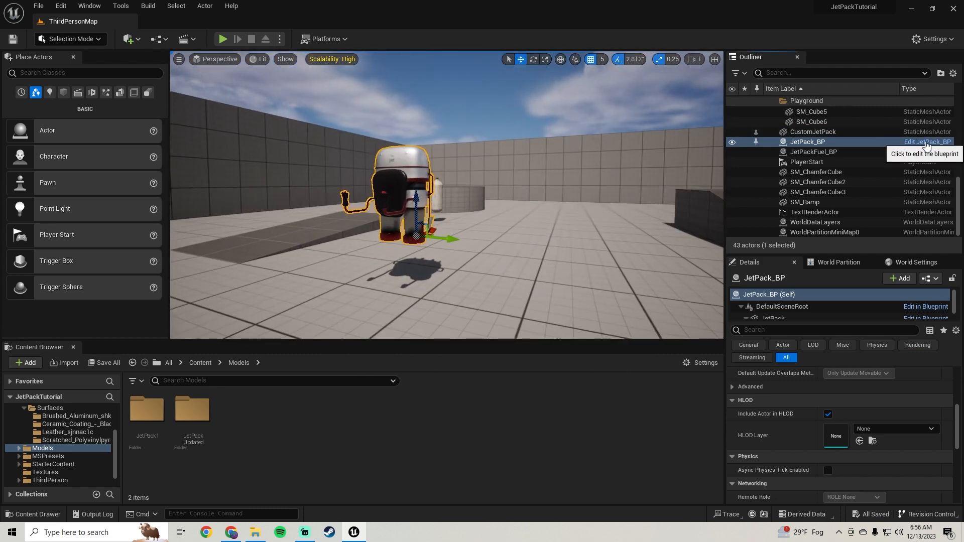
{"action": "left_click", "coordinate": [926, 142]}
{"action": "left_click", "coordinate": [181, 63]}
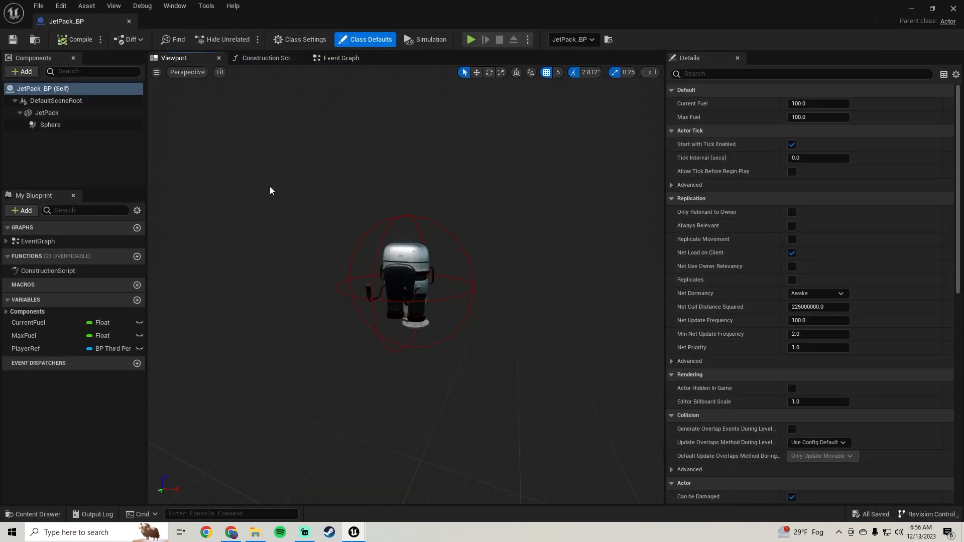
{"action": "left_click", "coordinate": [47, 113]}
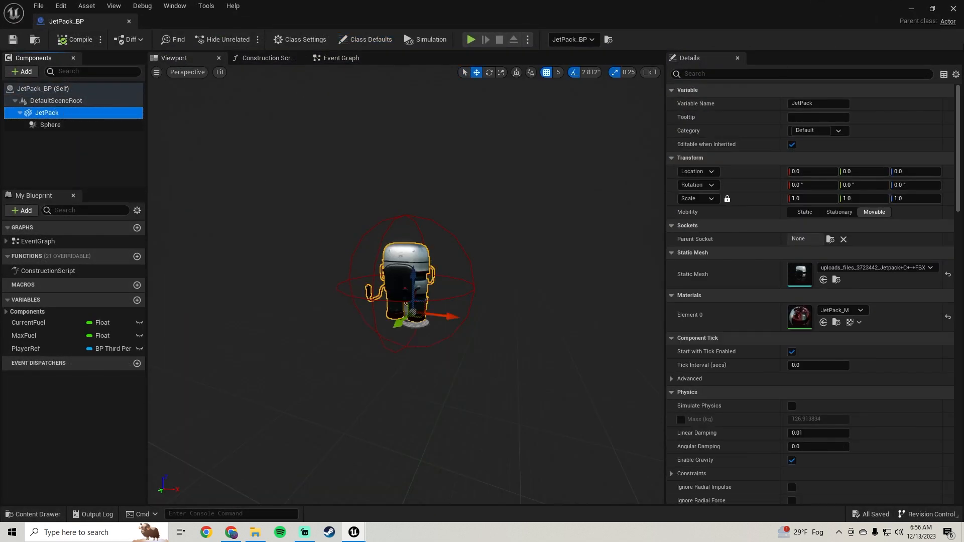
Step: Float the JetPack_BP window over the level editor and browse to the CustomJetPack actor's mesh asset, keeping that asset accessible
{"action": "left_click", "coordinate": [932, 9]}
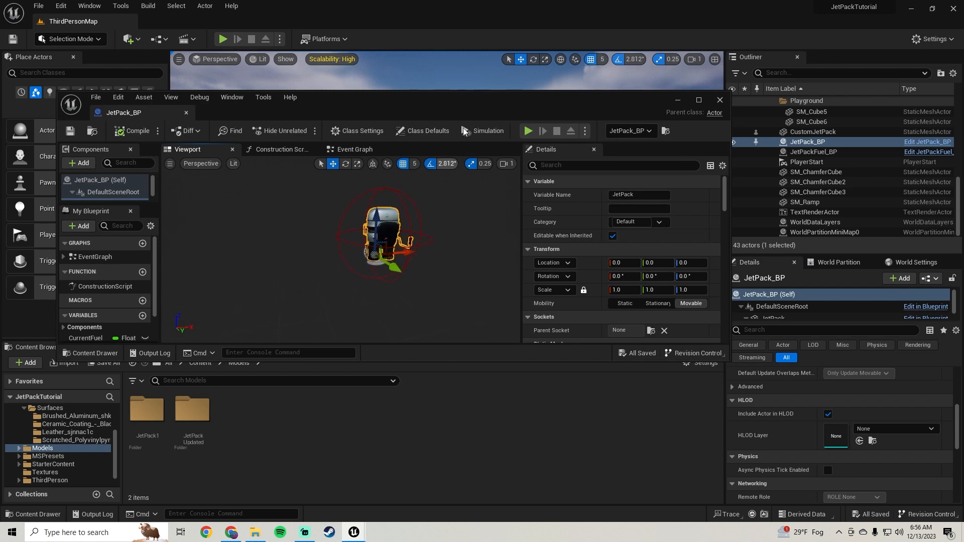
{"action": "left_click_drag", "start_coordinate": [452, 113], "coordinate": [663, 219]}
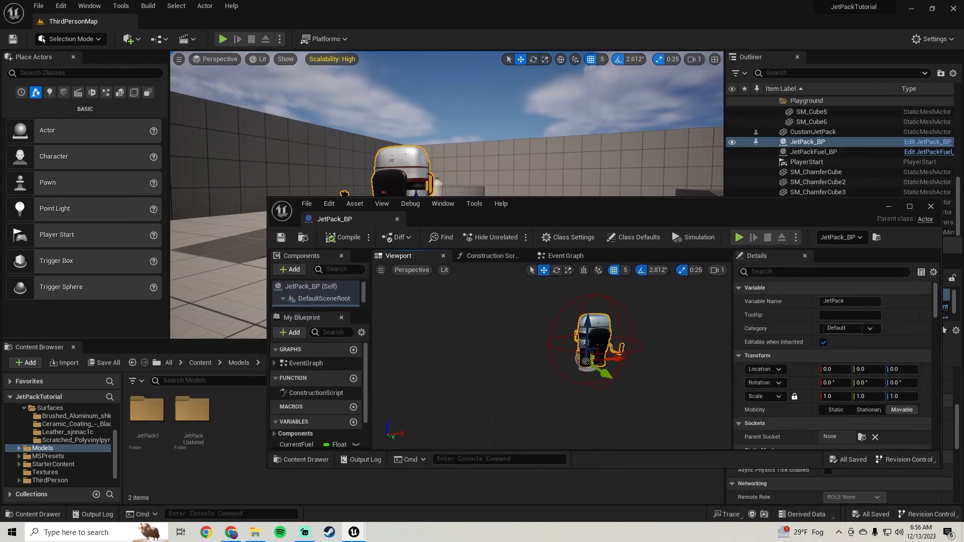
{"action": "right_click_drag", "start_coordinate": [567, 131], "coordinate": [472, 131]}
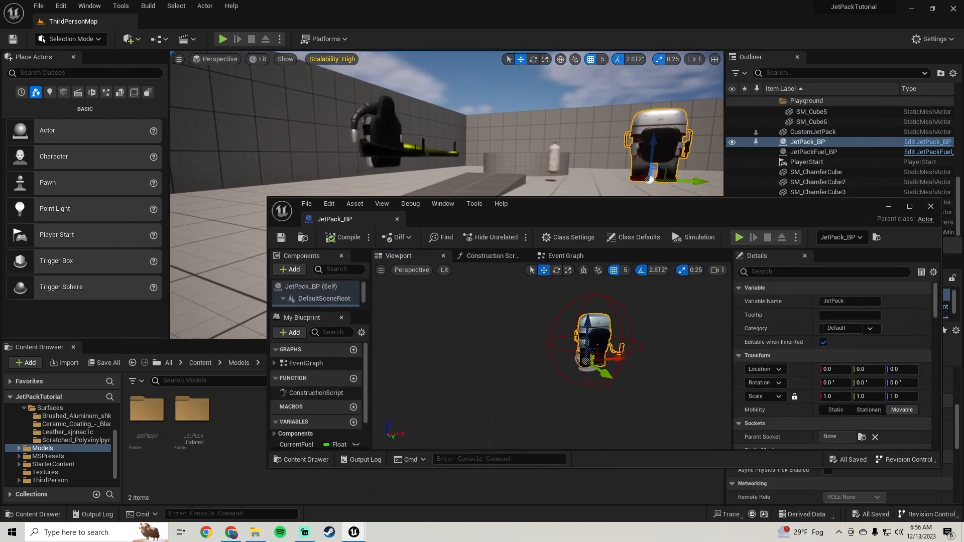
{"action": "left_click", "coordinate": [384, 126]}
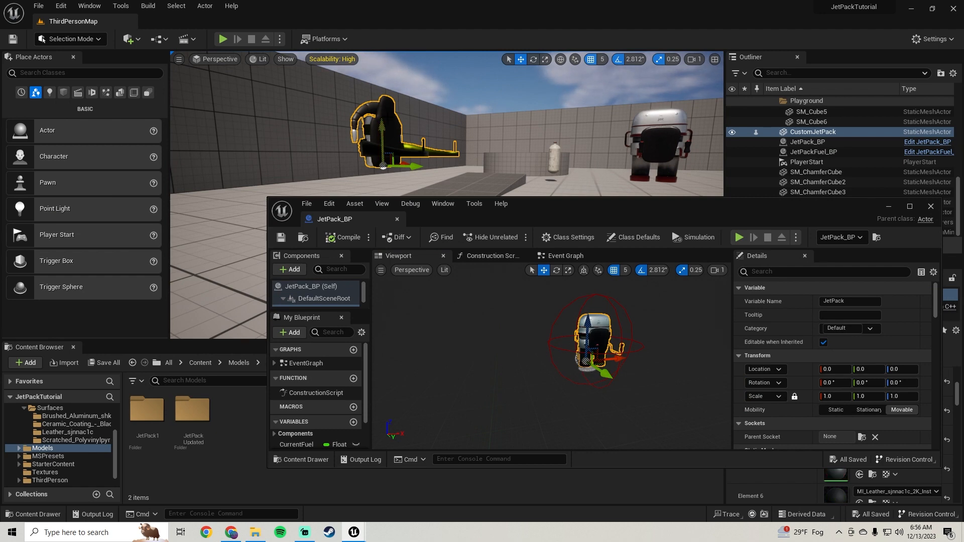
{"action": "right_click", "coordinate": [385, 121]}
{"action": "left_click", "coordinate": [442, 137]}
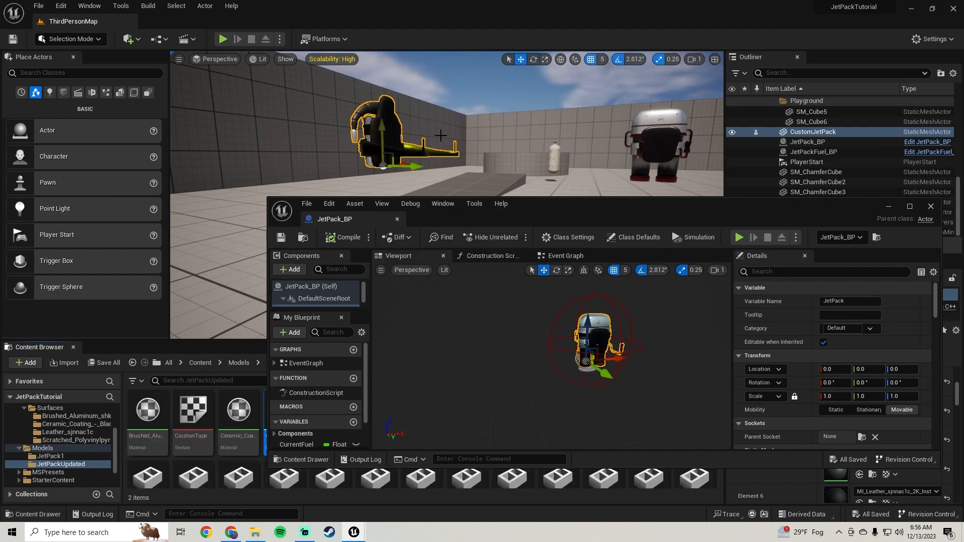
{"action": "left_click_drag", "start_coordinate": [556, 208], "coordinate": [322, 137]}
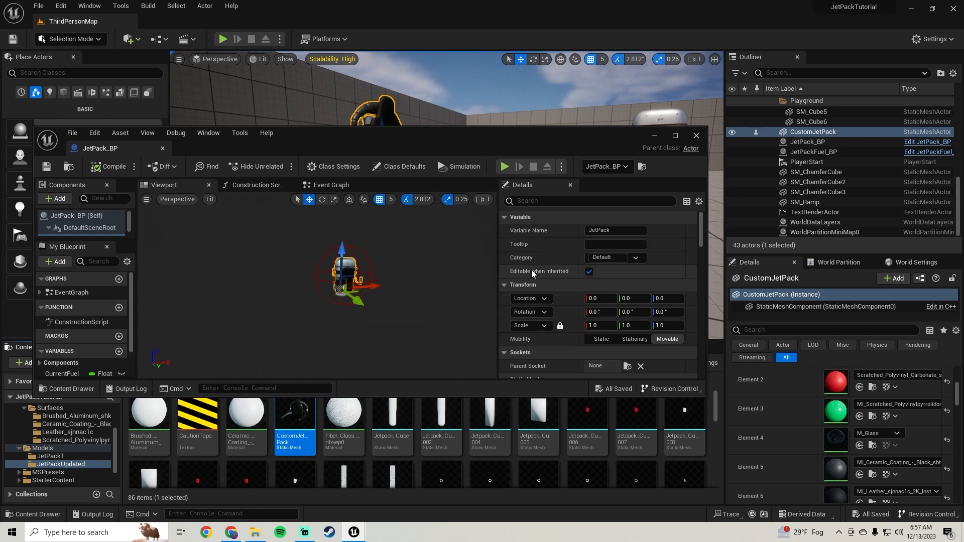
Step: Replace the JetPack component's static mesh with CustomJetPack and check it in the blueprint viewport
{"action": "scroll", "coordinate": [534, 274], "scroll_direction": "down", "scroll_amount": 5}
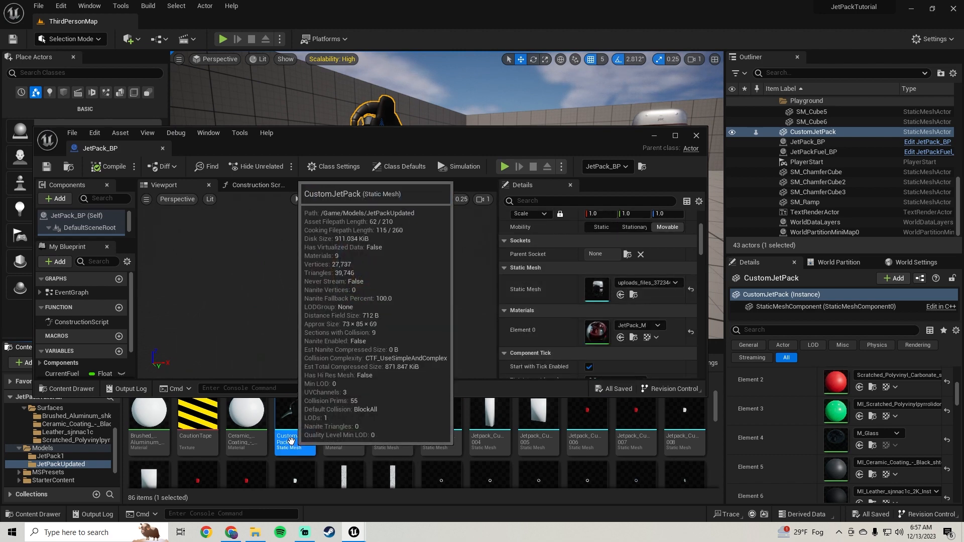
{"action": "left_click_drag", "start_coordinate": [299, 447], "coordinate": [596, 292]}
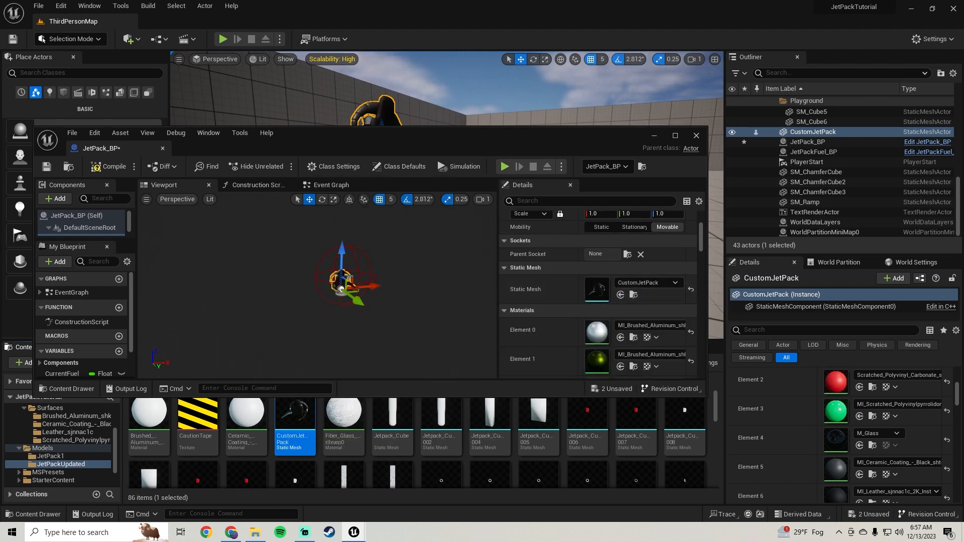
{"action": "key", "text": "w"}
{"action": "right_click_drag", "start_coordinate": [317, 286], "coordinate": [346, 285]}
{"action": "key", "text": "s"}
{"action": "key", "text": "a"}
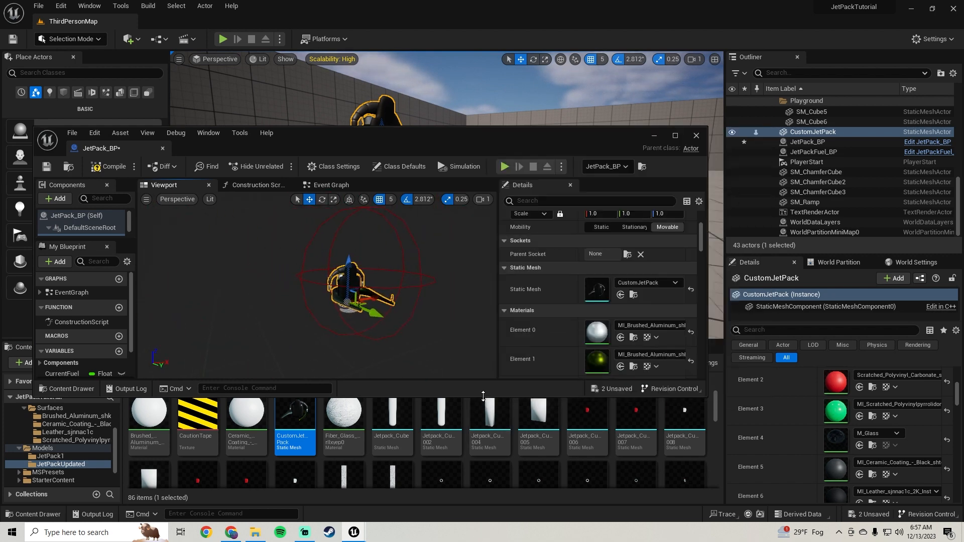
Step: Enlarge the JetPack_BP window and set the Sphere component's scale to 2.0 on all axes
{"action": "left_click_drag", "start_coordinate": [482, 398], "coordinate": [481, 482]}
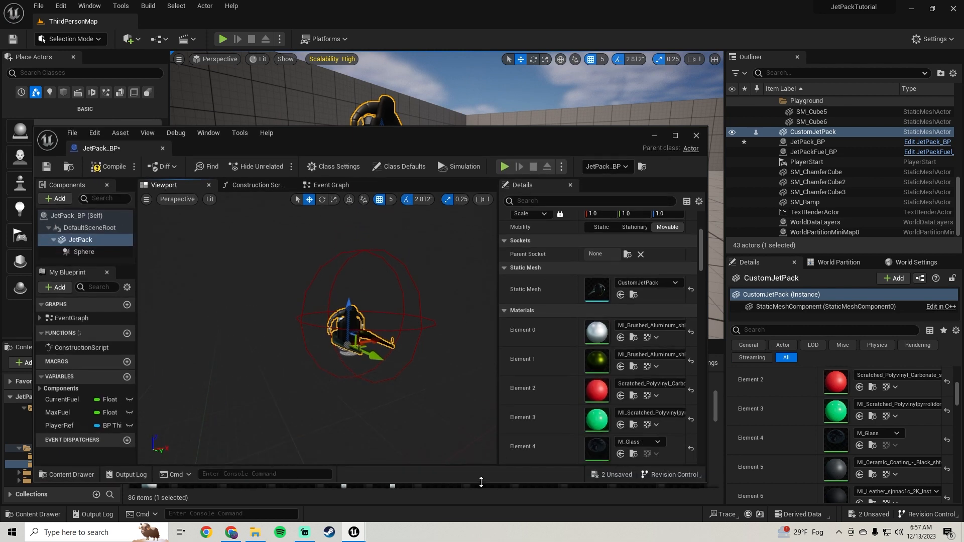
{"action": "left_click", "coordinate": [84, 252]}
{"action": "scroll", "coordinate": [538, 289], "scroll_direction": "up", "scroll_amount": 2}
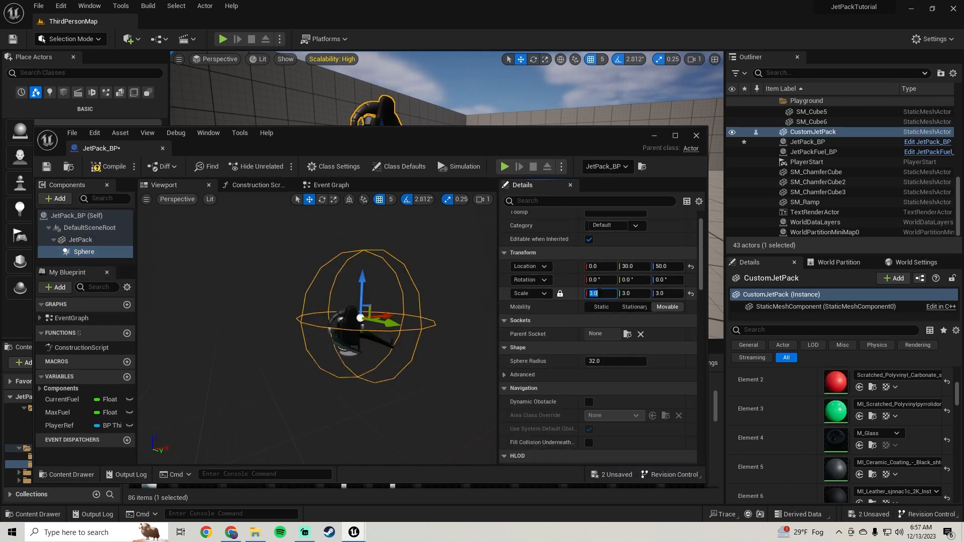
{"action": "left_click", "coordinate": [597, 293]}
{"action": "type", "text": "2"}
{"action": "key", "text": "Return"}
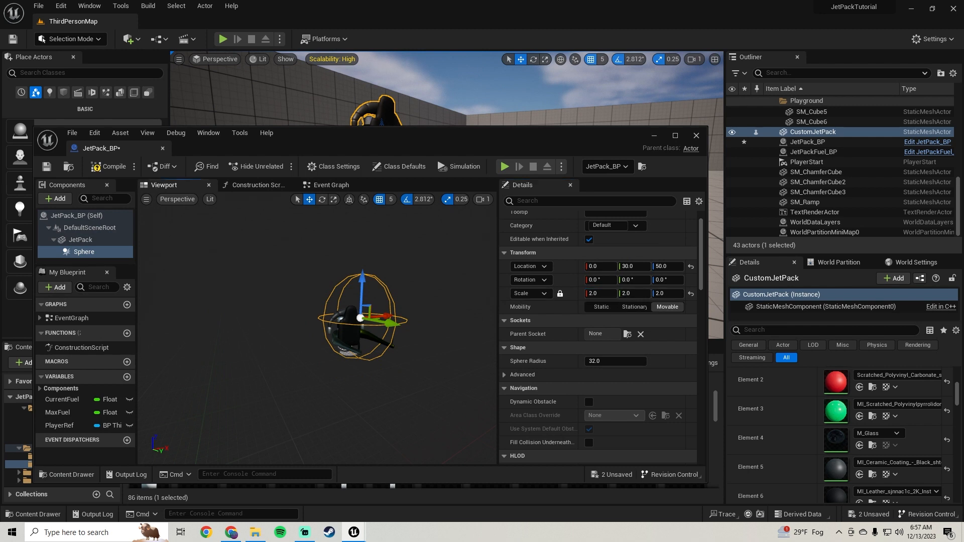
Step: Lower the Sphere component around the jetpack mesh to a Z location of 25
{"action": "right_click_drag", "start_coordinate": [317, 327], "coordinate": [352, 322]}
{"action": "key", "text": "w"}
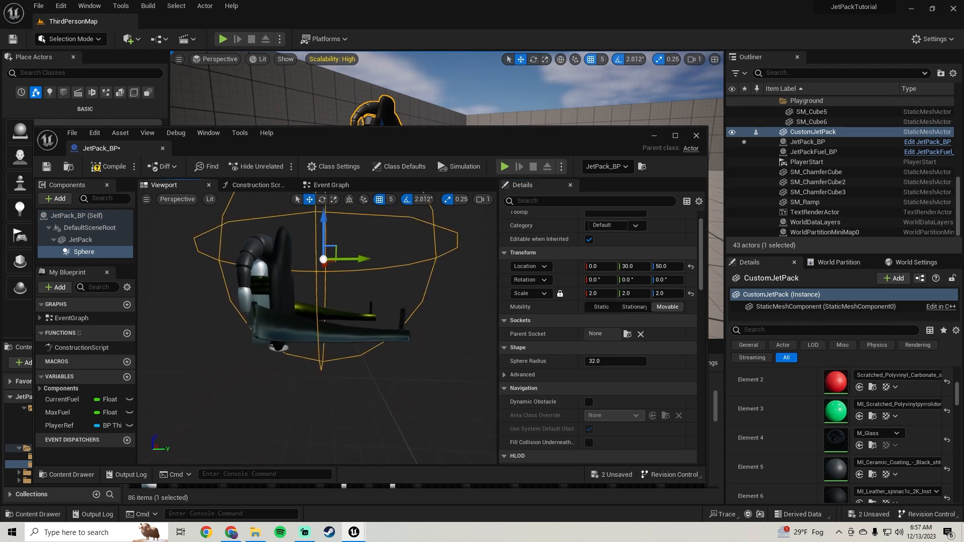
{"action": "right_click_drag", "start_coordinate": [322, 284], "coordinate": [322, 285]}
{"action": "key", "text": "s"}
{"action": "left_click_drag", "start_coordinate": [319, 262], "coordinate": [317, 285]}
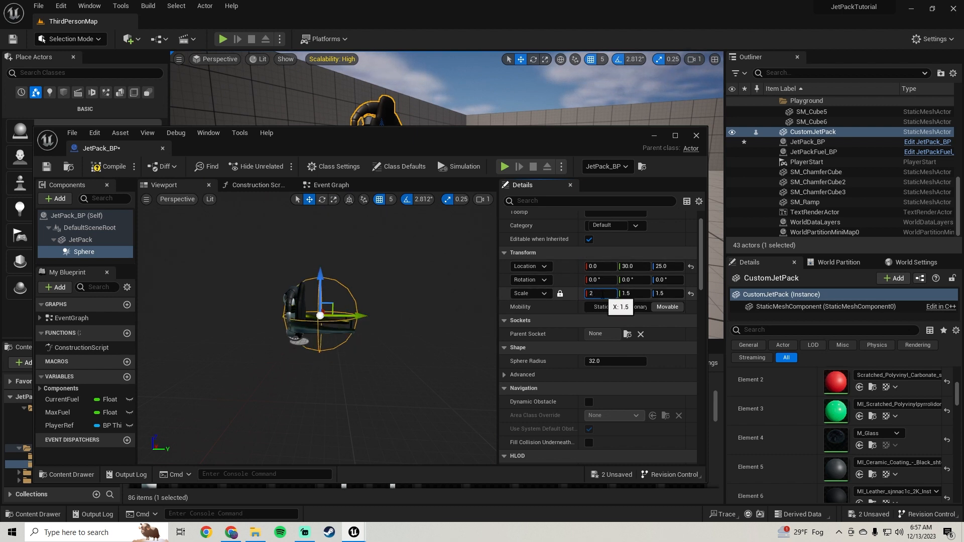
Step: Compile the JetPack_BP blueprint and minimize its window to return to the level
{"action": "right_click_drag", "start_coordinate": [381, 300], "coordinate": [281, 302]}
{"action": "left_click", "coordinate": [108, 166]}
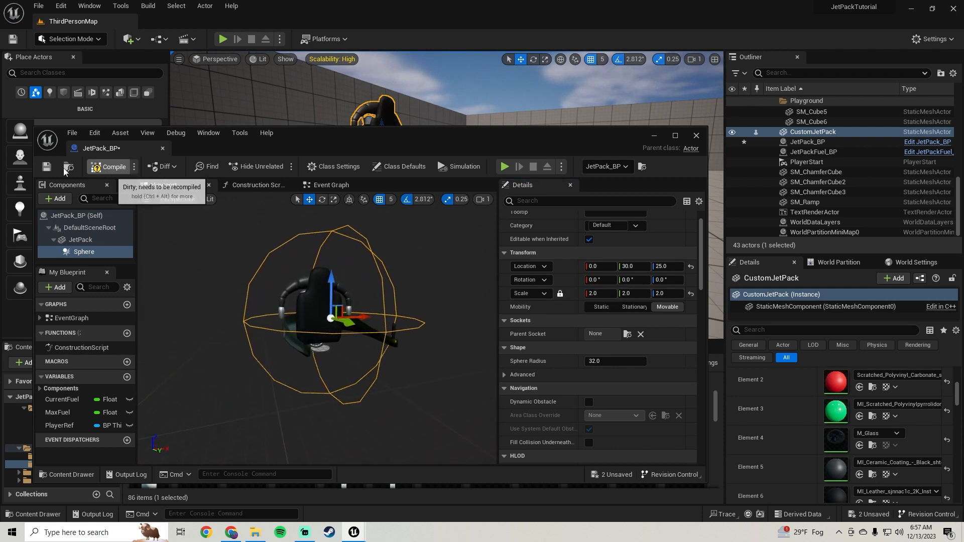
{"action": "left_click", "coordinate": [654, 136]}
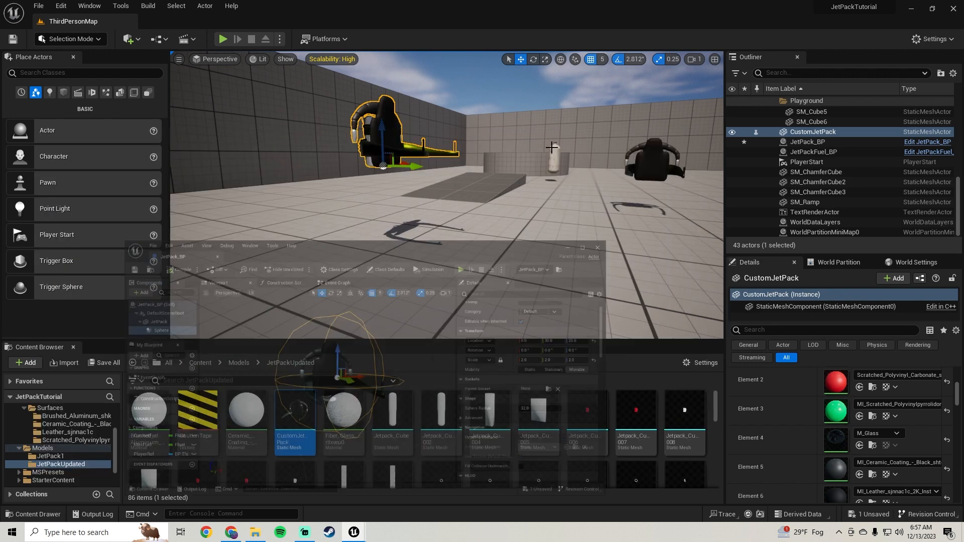
Step: Play the level, pick up the jetpack with the character, fly with it, and stop the session
{"action": "mouse_move", "coordinate": [543, 190]}
{"action": "right_mouse_down"}
{"action": "mouse_move", "coordinate": [567, 221]}
{"action": "mouse_move", "coordinate": [549, 194]}
{"action": "right_mouse_up"}
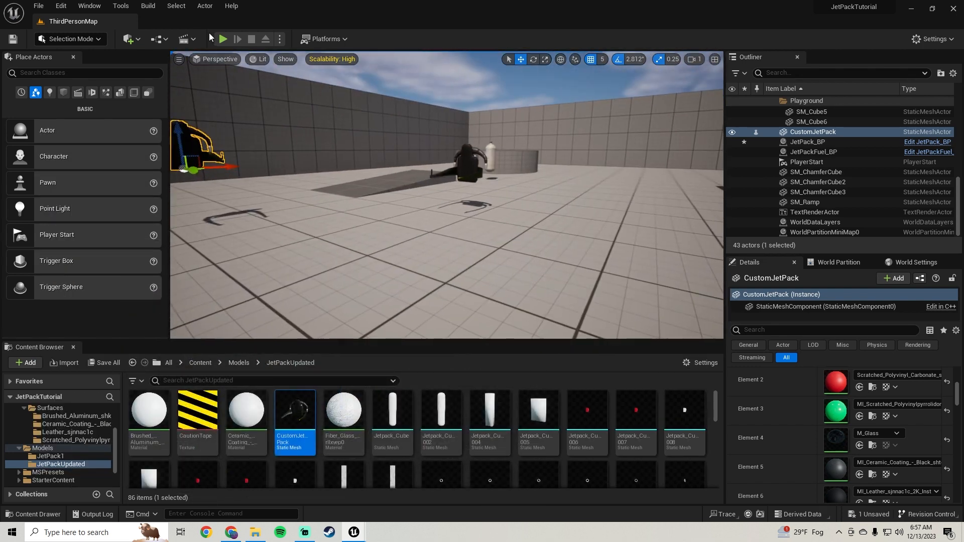
{"action": "left_click", "coordinate": [223, 39]}
{"action": "key", "text": "s"}
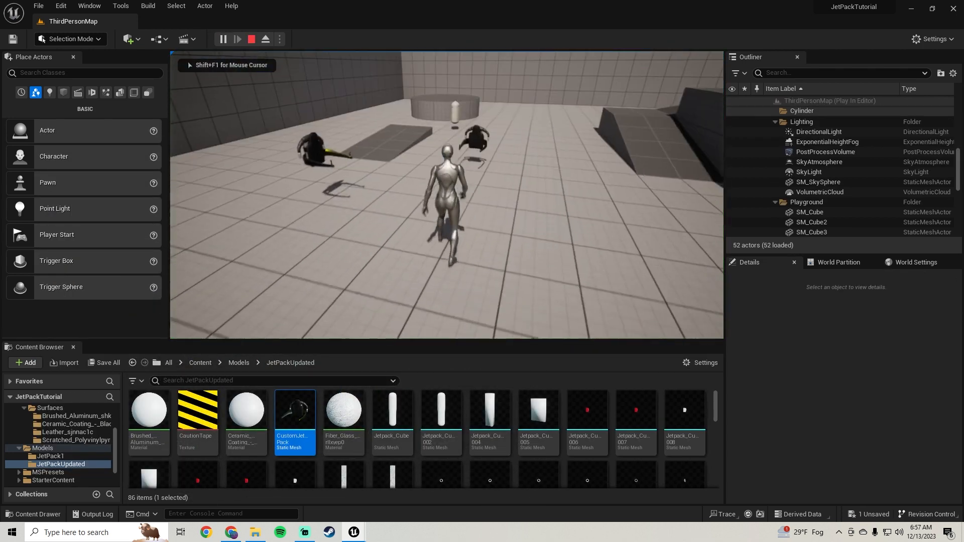
{"action": "key", "text": "w"}
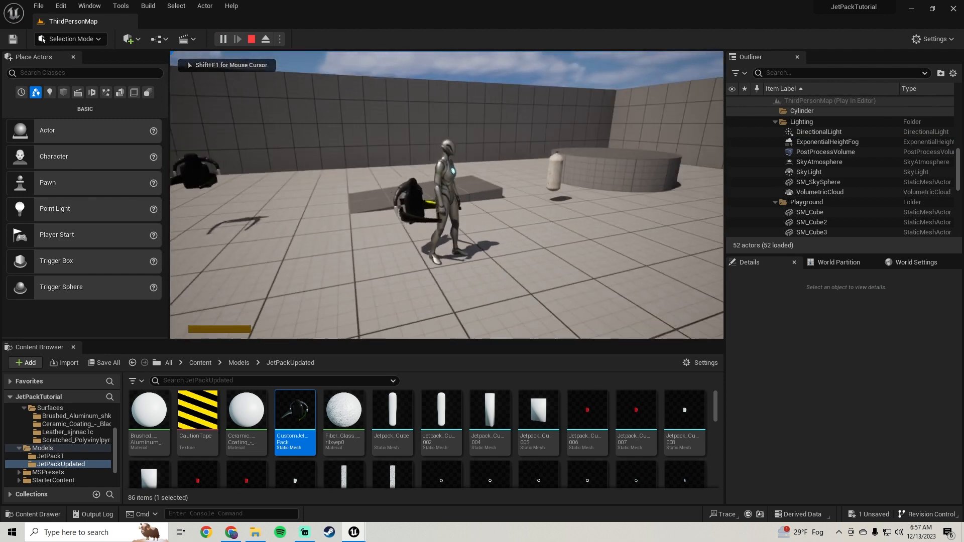
{"action": "key", "text": "space"}
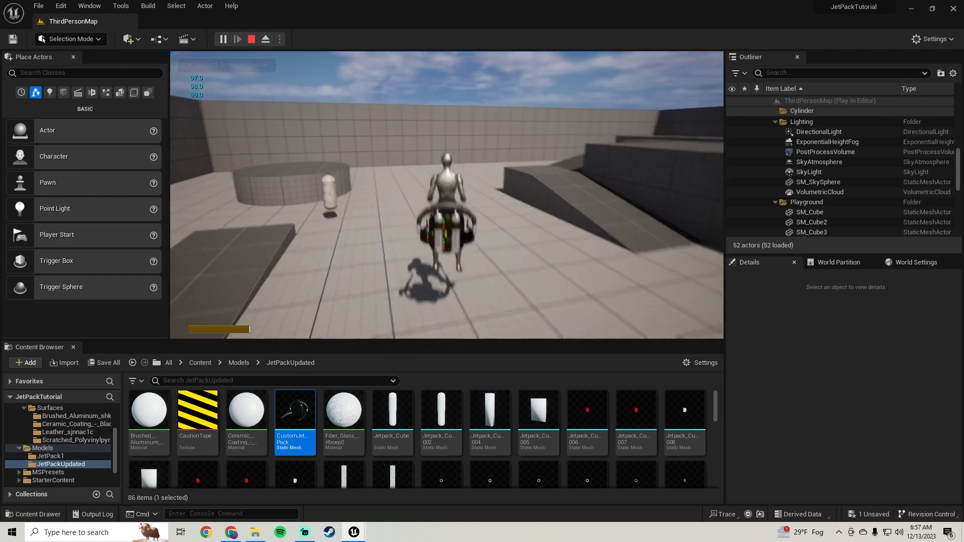
{"action": "key", "text": "w"}
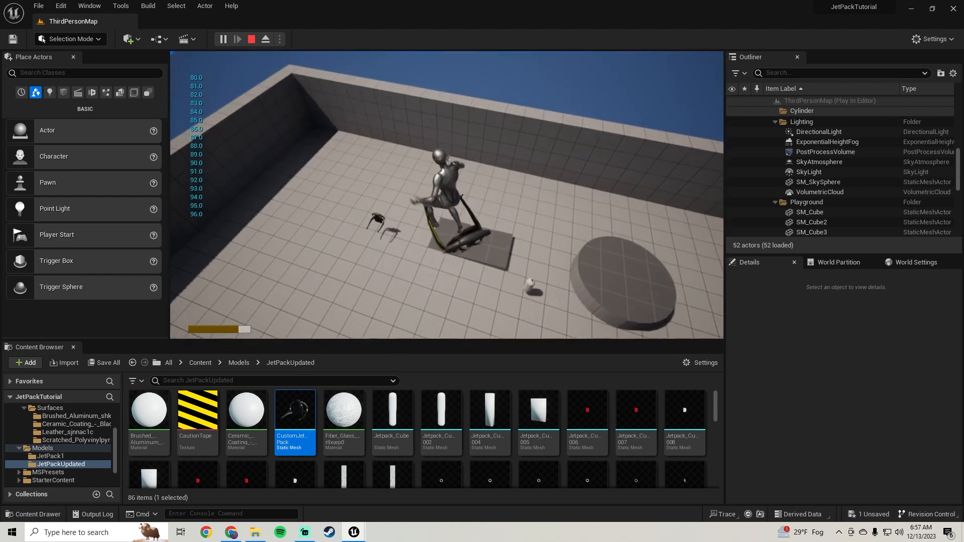
{"action": "key", "text": "Escape"}
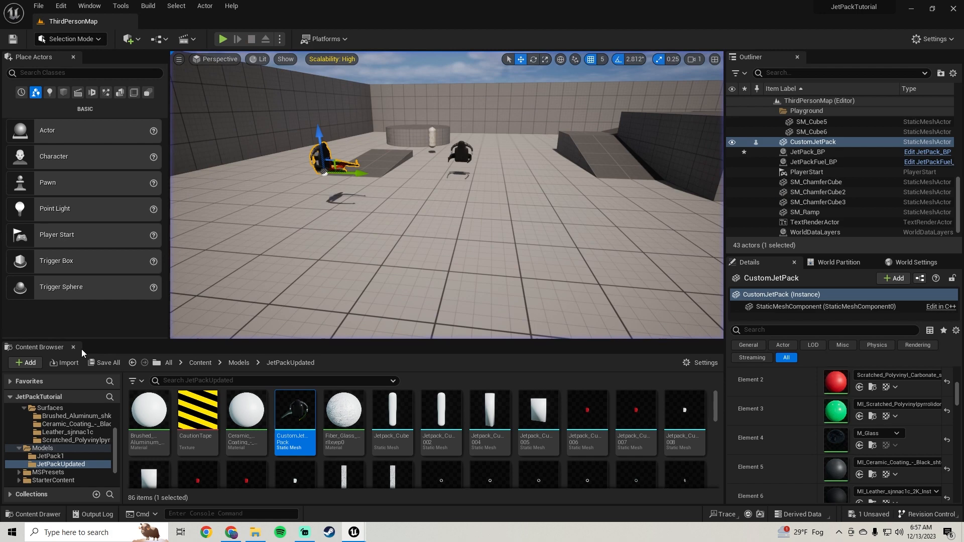
Step: Save all modified content and open the BP_ThirdPersonCharacter blueprint from the ThirdPerson Blueprints folder
{"action": "left_click", "coordinate": [120, 362]}
{"action": "left_click", "coordinate": [564, 379]}
{"action": "scroll", "coordinate": [28, 432], "scroll_direction": "up", "scroll_amount": 2}
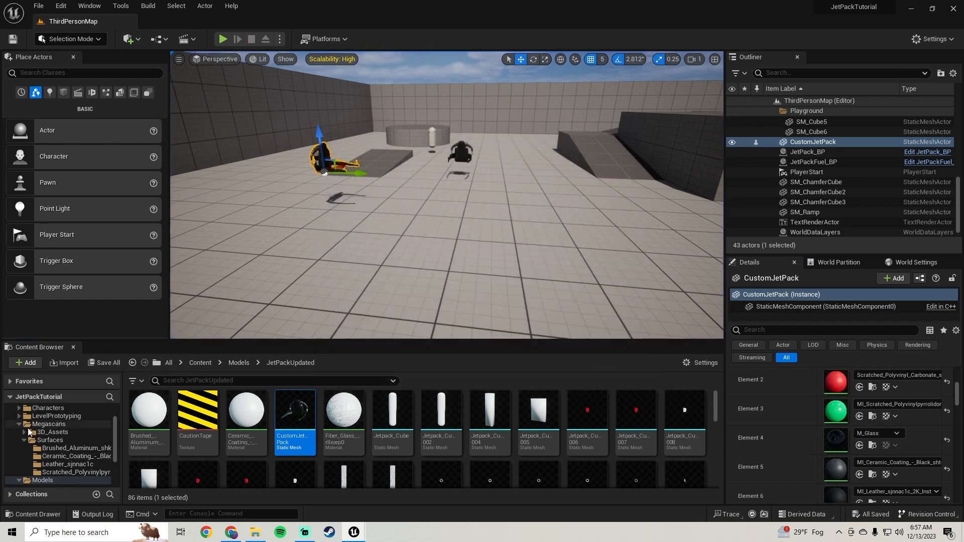
{"action": "left_click", "coordinate": [19, 425]}
{"action": "scroll", "coordinate": [72, 426], "scroll_direction": "down", "scroll_amount": 2}
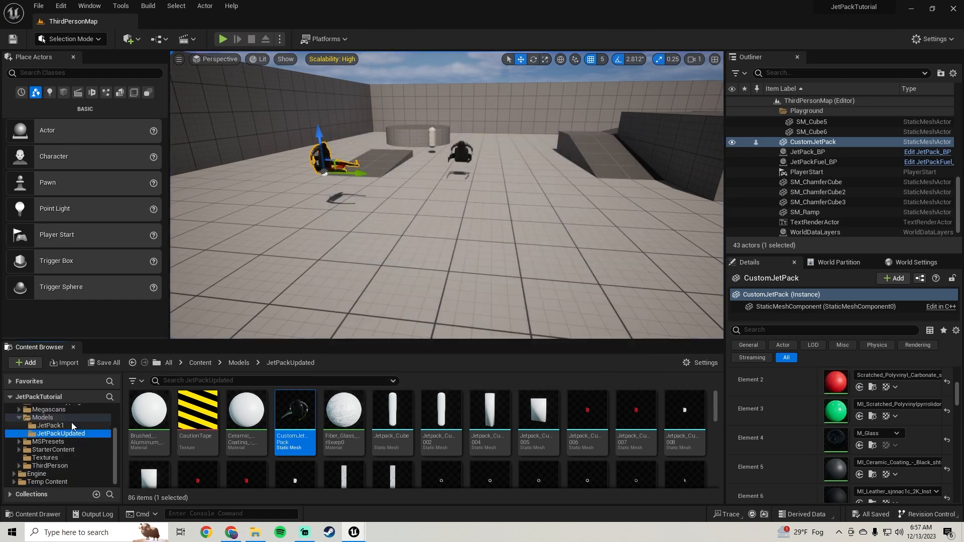
{"action": "left_click", "coordinate": [20, 418]}
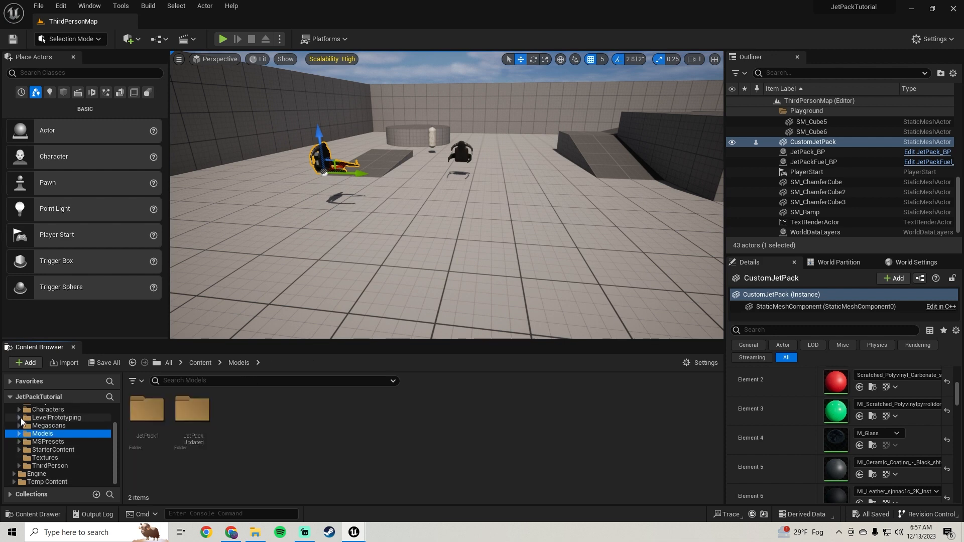
{"action": "left_click", "coordinate": [62, 467]}
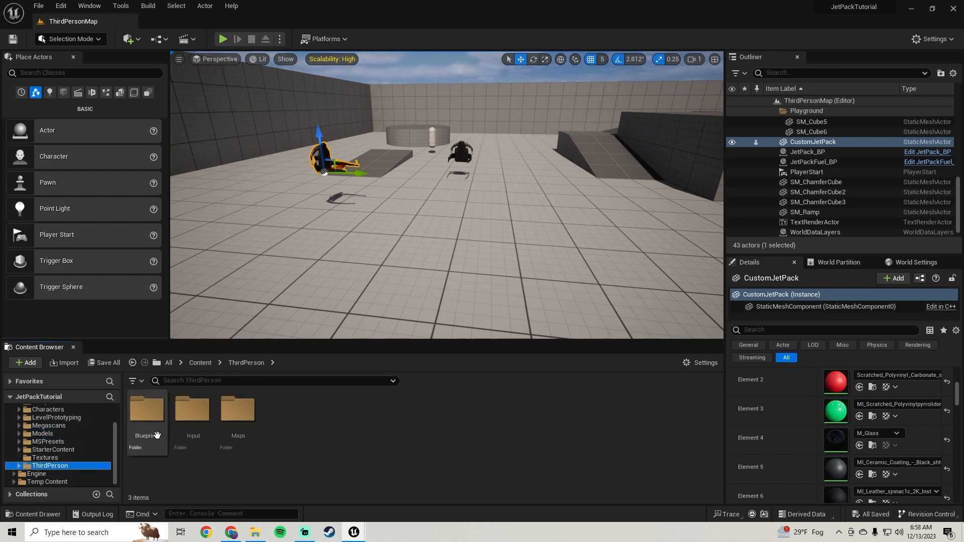
{"action": "double_click", "coordinate": [157, 435]}
{"action": "double_click", "coordinate": [142, 440]}
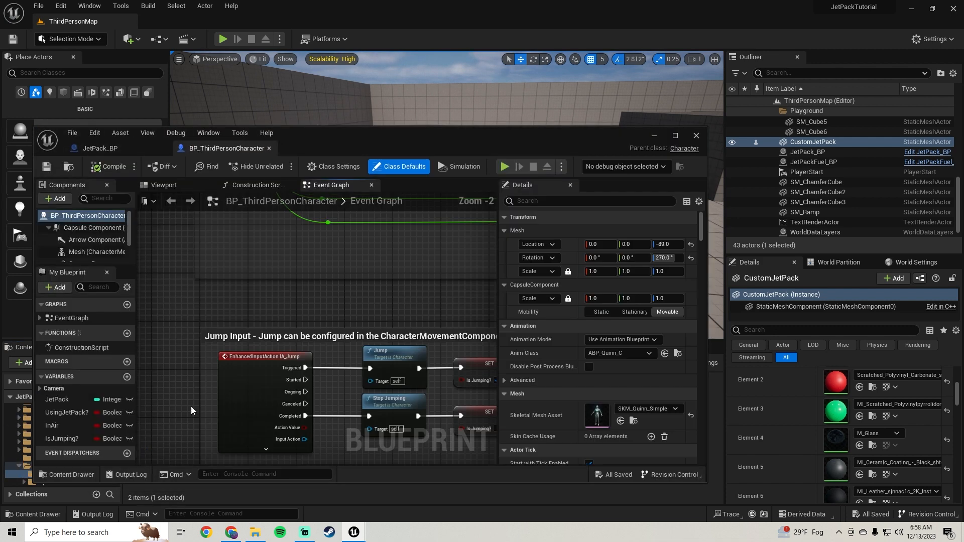
Step: From the character blueprint's Mesh component, open the SKM_Quinn_Simple asset and switch to its SK_Mannequin skeleton
{"action": "left_click", "coordinate": [675, 135]}
{"action": "left_click", "coordinate": [183, 57]}
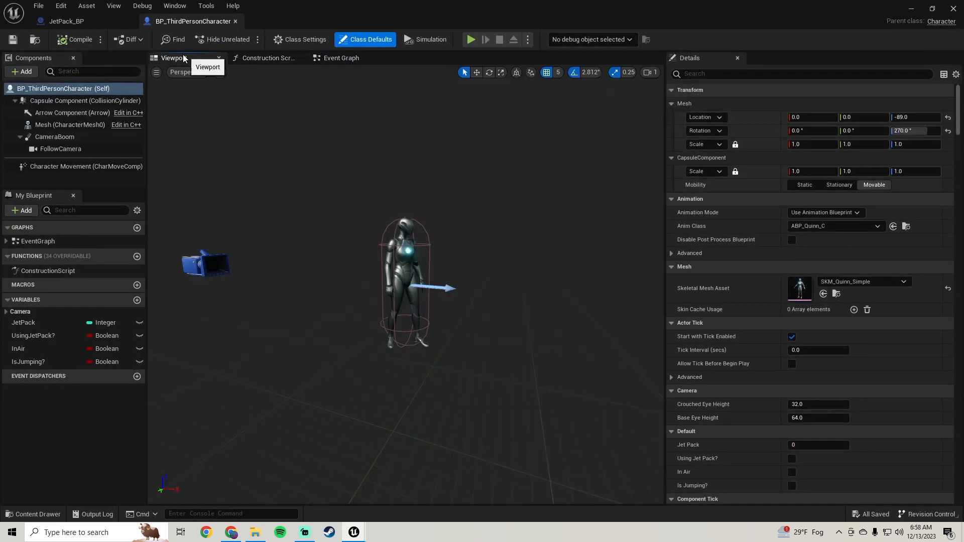
{"action": "left_click", "coordinate": [56, 125]}
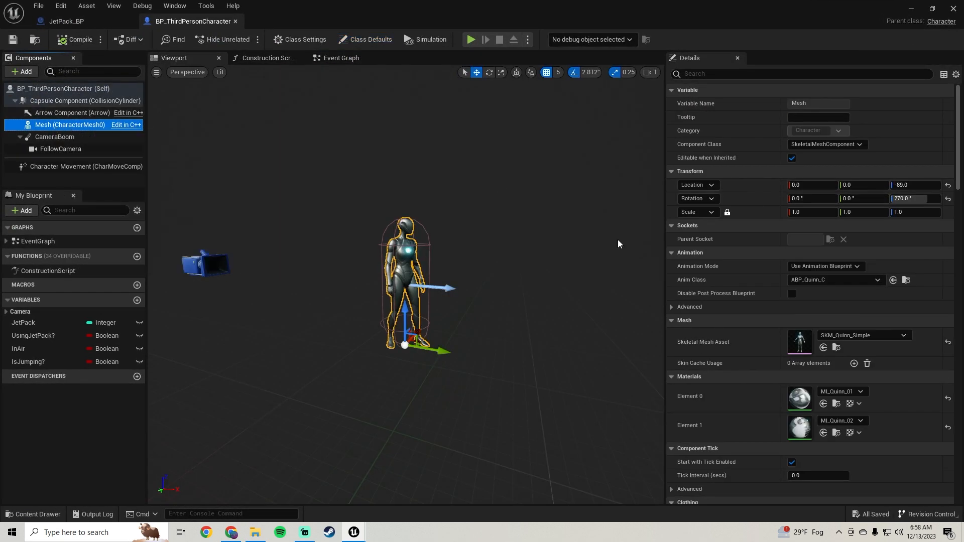
{"action": "double_click", "coordinate": [799, 342]}
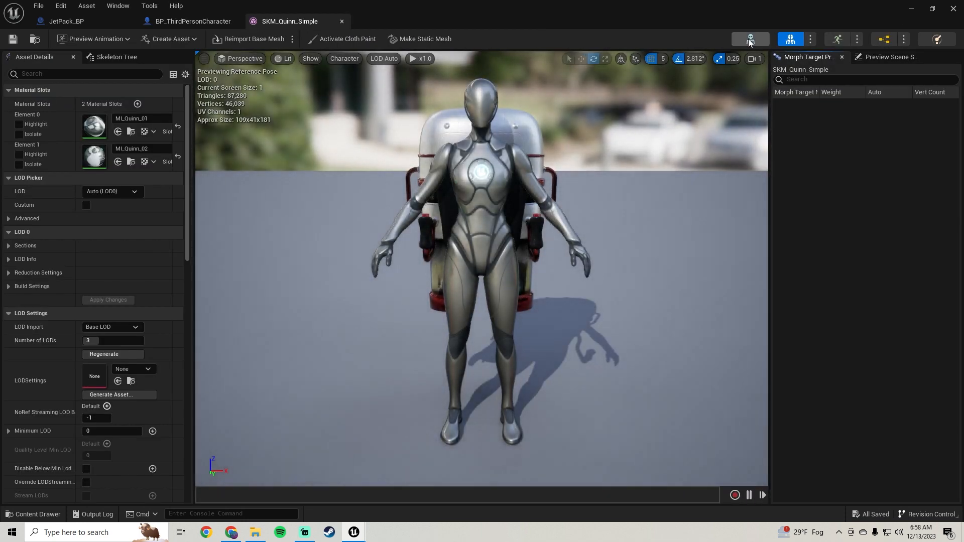
{"action": "left_click", "coordinate": [750, 40]}
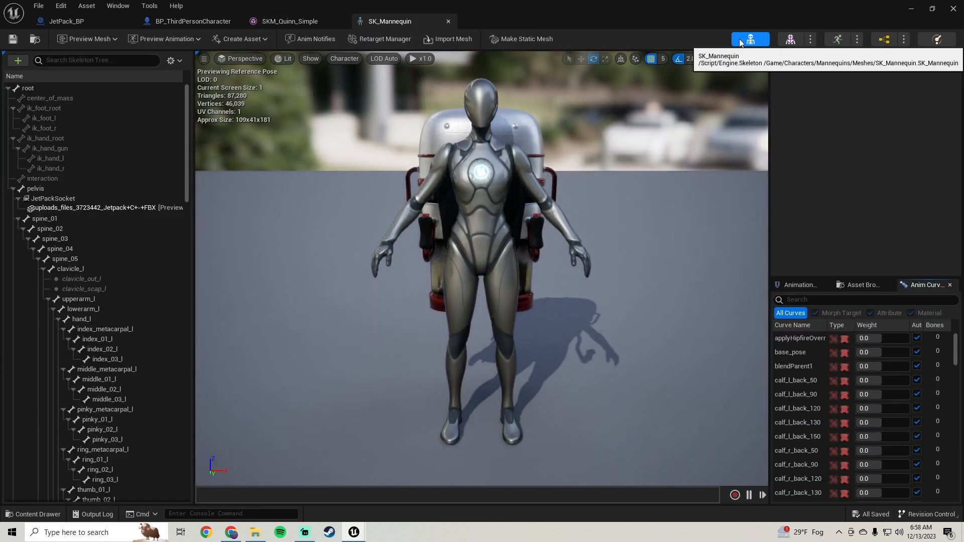
Step: Remove the old jetpack preview asset attached to JetPackSocket on the SK_Mannequin skeleton
{"action": "right_click_drag", "start_coordinate": [482, 271], "coordinate": [317, 281]}
{"action": "left_click", "coordinate": [58, 202]}
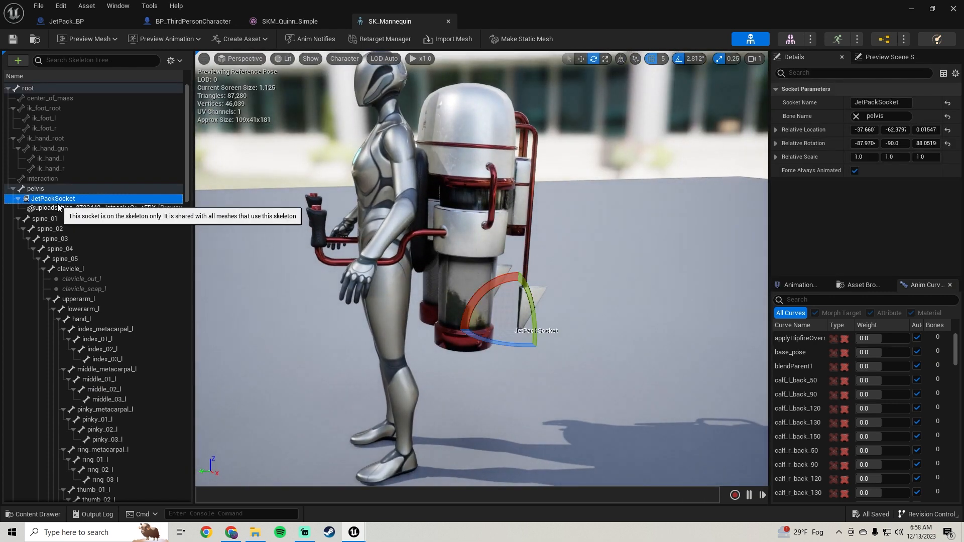
{"action": "right_click", "coordinate": [58, 201]}
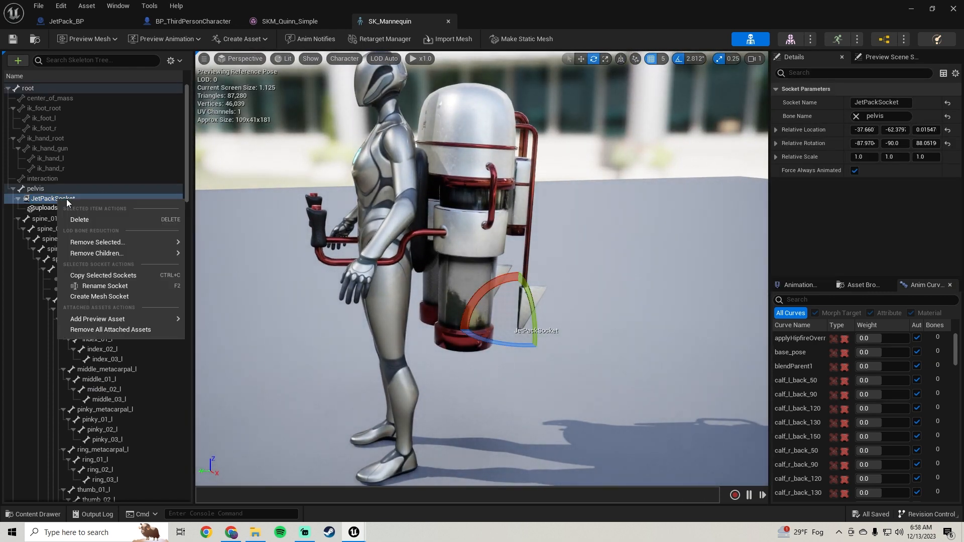
{"action": "left_click", "coordinate": [131, 331]}
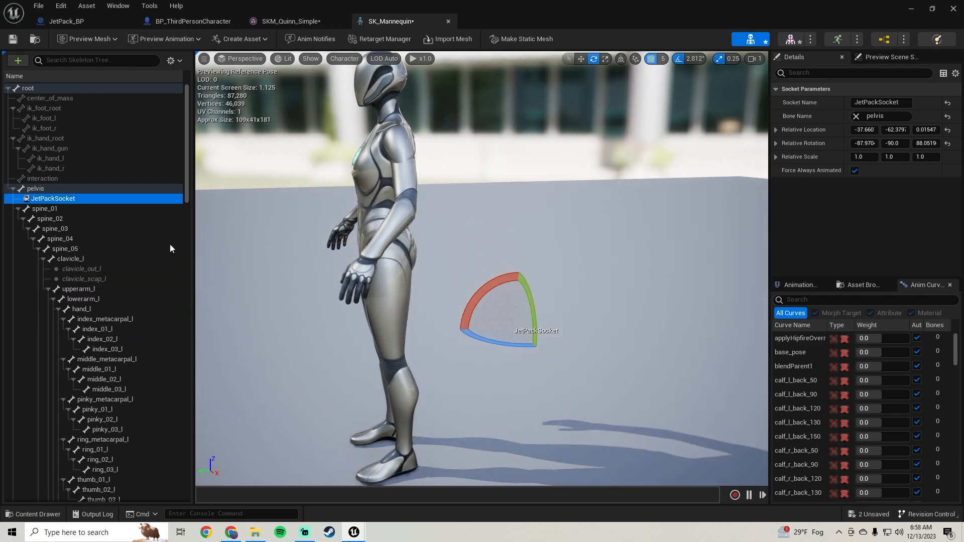
Step: Add CustomJetPack as the preview asset on JetPackSocket and check its placement against the mannequin from the side
{"action": "right_click", "coordinate": [64, 201]}
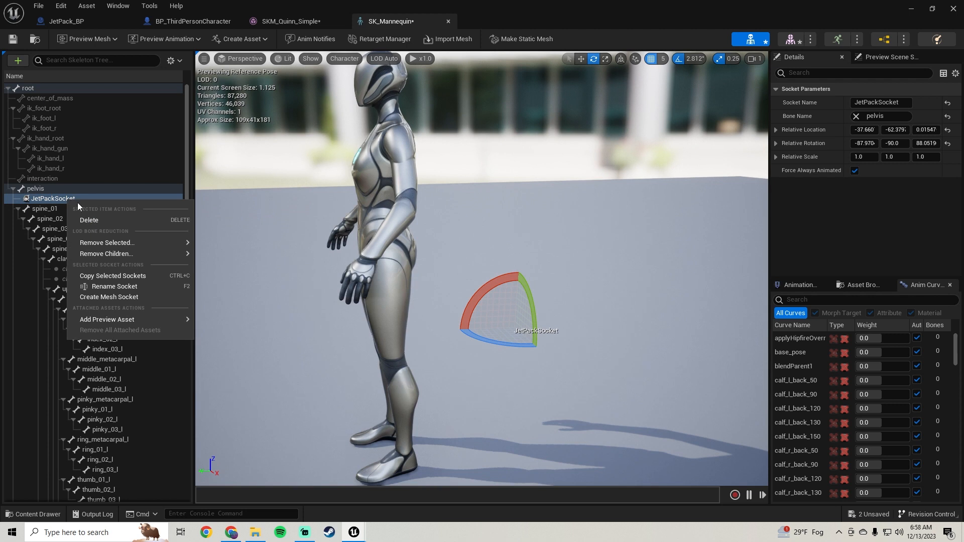
{"action": "mouse_move", "coordinate": [131, 318]}
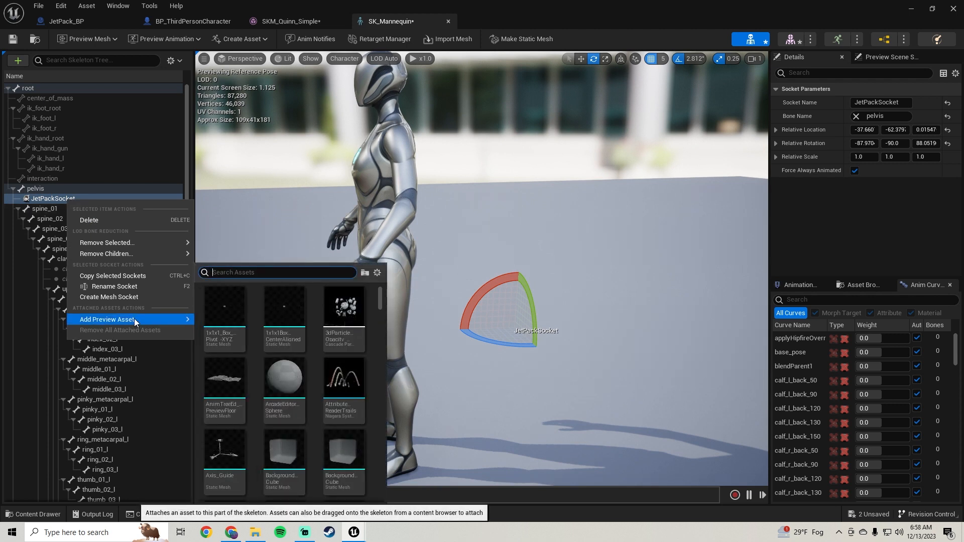
{"action": "type", "text": "jetpack"}
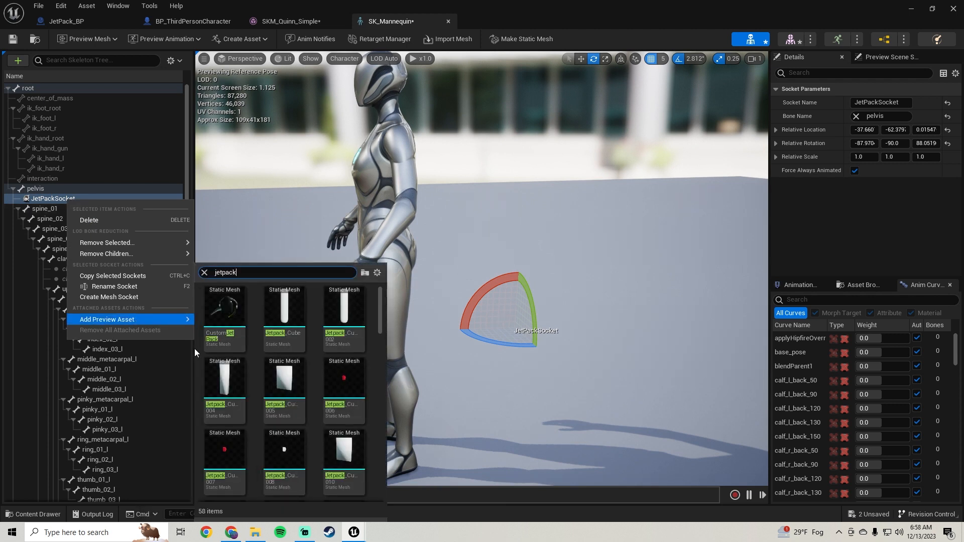
{"action": "left_click", "coordinate": [219, 336]}
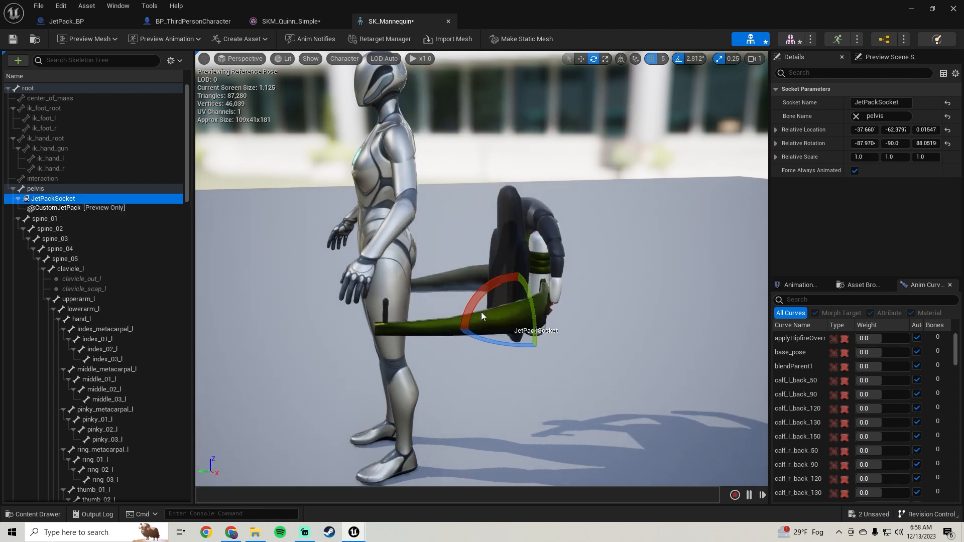
{"action": "key", "text": "w"}
{"action": "mouse_move", "coordinate": [530, 315]}
{"action": "right_mouse_down"}
{"action": "mouse_move", "coordinate": [530, 290]}
{"action": "mouse_move", "coordinate": [530, 315]}
{"action": "right_mouse_up"}
{"action": "key", "text": "s"}
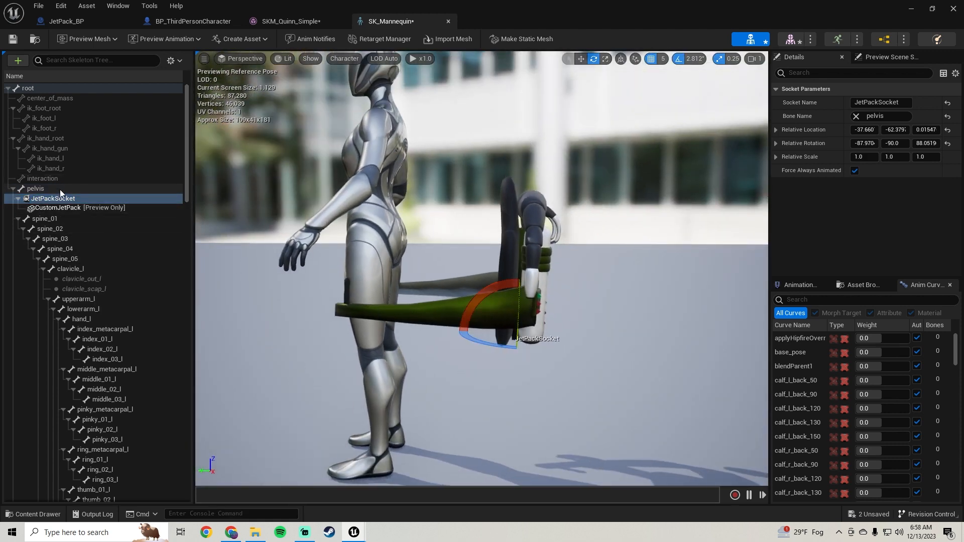
{"action": "left_click", "coordinate": [58, 197]}
{"action": "mouse_move", "coordinate": [327, 212]}
{"action": "right_mouse_down"}
{"action": "mouse_move", "coordinate": [336, 200]}
{"action": "mouse_move", "coordinate": [324, 204]}
{"action": "mouse_move", "coordinate": [329, 219]}
{"action": "mouse_move", "coordinate": [324, 209]}
{"action": "right_mouse_up"}
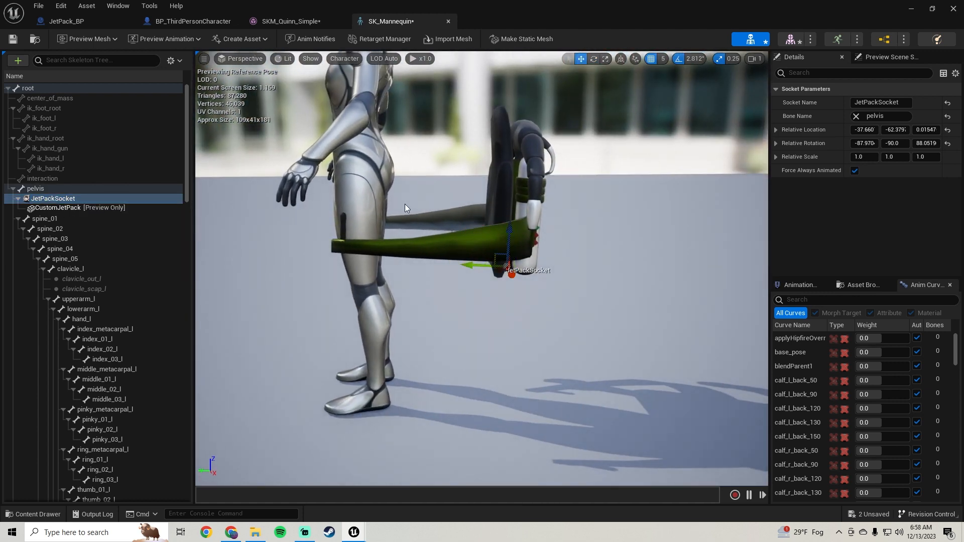
Step: Minimize the skeleton editor, save all modified assets, and open the Animations folder
{"action": "left_click", "coordinate": [909, 8]}
{"action": "left_click", "coordinate": [105, 363]}
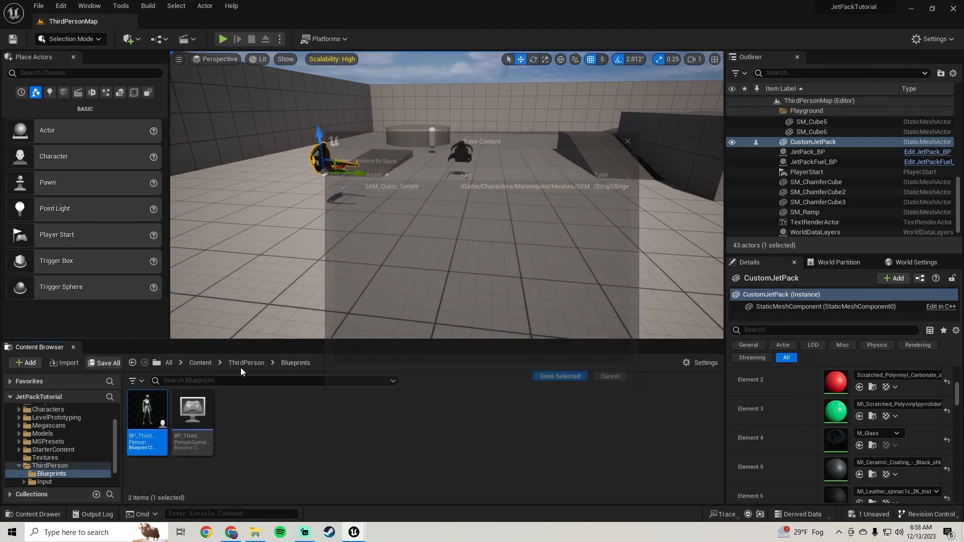
{"action": "left_click", "coordinate": [554, 375]}
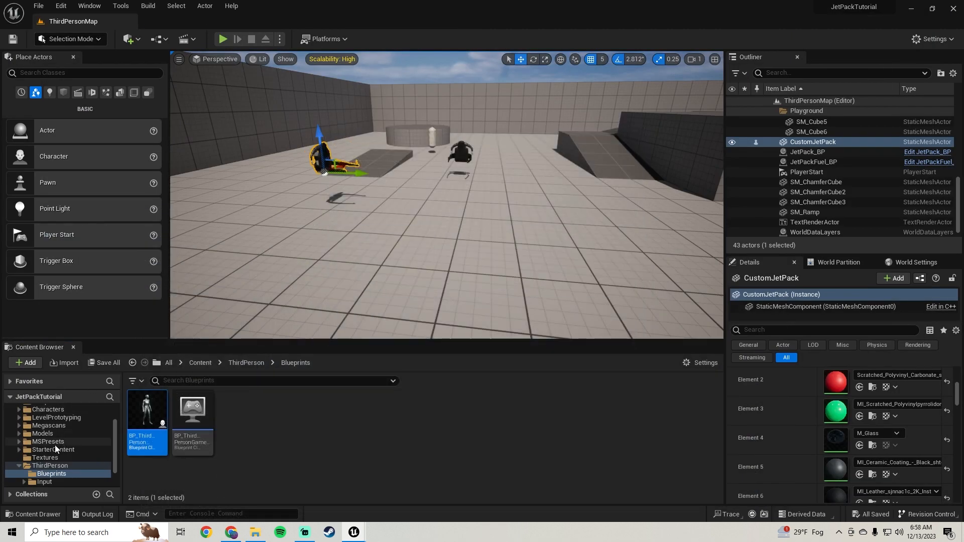
{"action": "scroll", "coordinate": [55, 445], "scroll_direction": "up", "scroll_amount": 2}
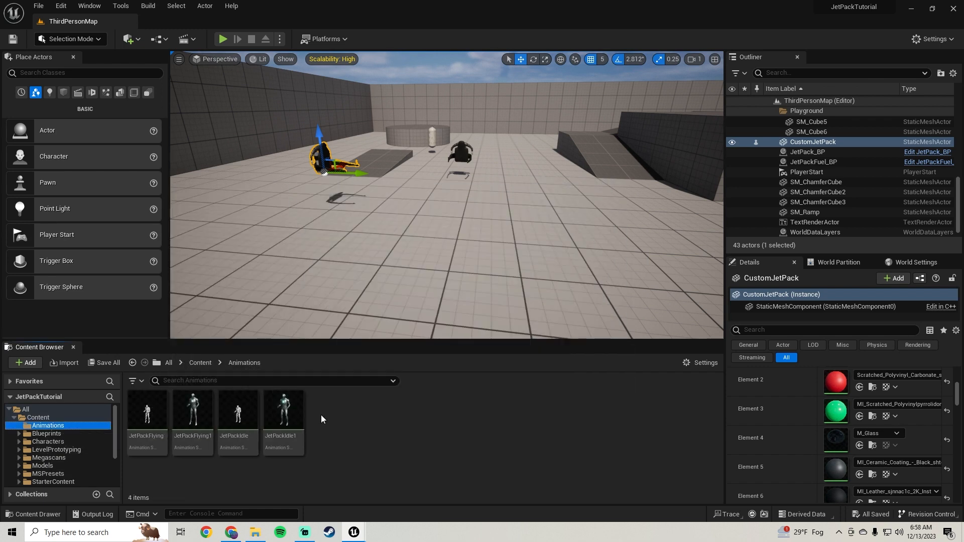
Step: Examine the CustomJetPack actor's arms and hand grips up close from the side in the level
{"action": "right_click_drag", "start_coordinate": [287, 252], "coordinate": [270, 216]}
{"action": "key", "text": "w"}
{"action": "key", "text": "a"}
{"action": "key", "text": "d"}
{"action": "right_click_drag", "start_coordinate": [477, 239], "coordinate": [221, 271]}
{"action": "key", "text": "a"}
{"action": "key", "text": "d"}
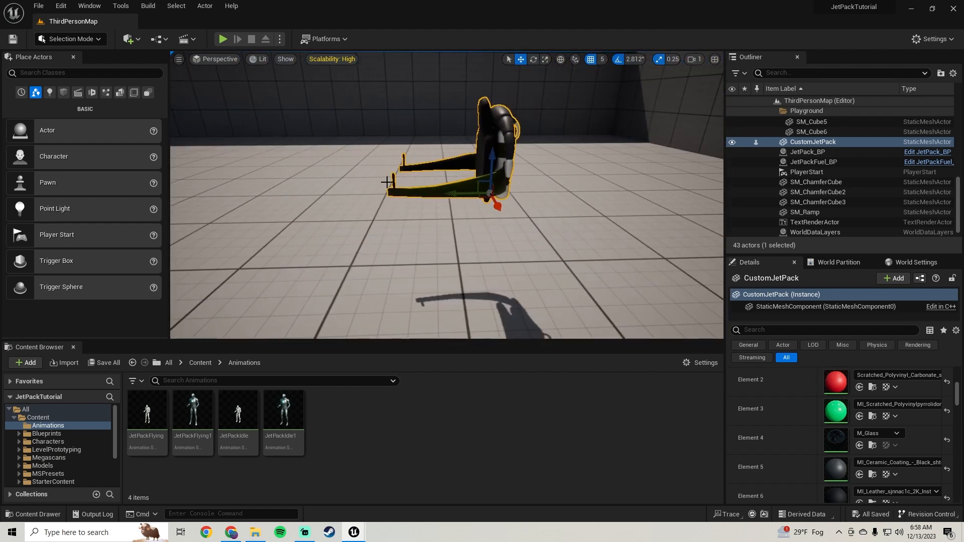
Step: Examine the CustomJetPack actor from another angle in the level, with the second jetpack visible behind it
{"action": "key", "text": "a"}
{"action": "right_click_drag", "start_coordinate": [351, 226], "coordinate": [557, 228]}
{"action": "key", "text": "w"}
{"action": "key", "text": "s"}
{"action": "key", "text": "d"}
{"action": "key", "text": "w"}
{"action": "key", "text": "s"}
{"action": "key", "text": "w"}
{"action": "mouse_move", "coordinate": [402, 196]}
{"action": "right_mouse_down"}
{"action": "mouse_move", "coordinate": [417, 199]}
{"action": "mouse_move", "coordinate": [402, 197]}
{"action": "right_mouse_up"}
{"action": "key", "text": "s"}
Step: Switch to File Explorer and open the MannequinAnimations folder inside Blender Models on the D: drive
{"action": "left_click", "coordinate": [262, 536]}
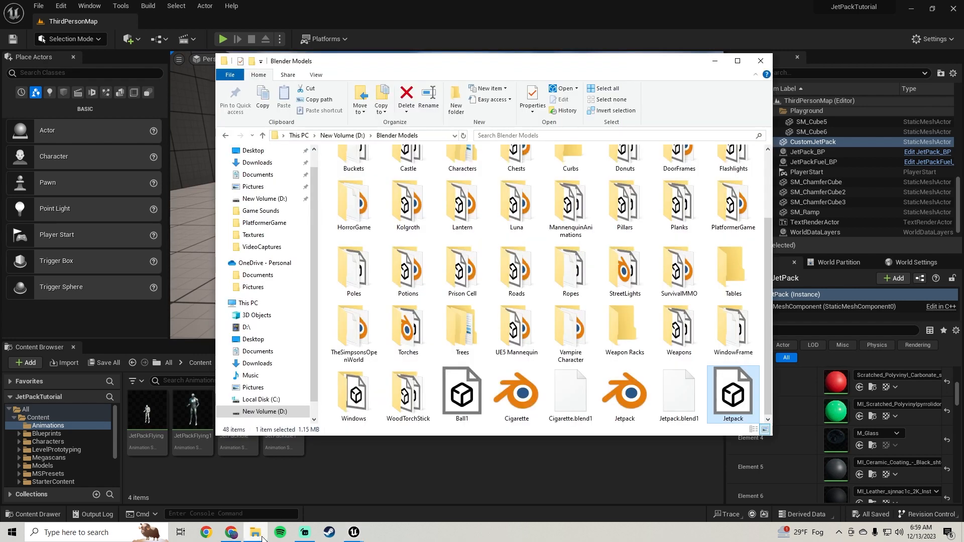
{"action": "left_click", "coordinate": [261, 200]}
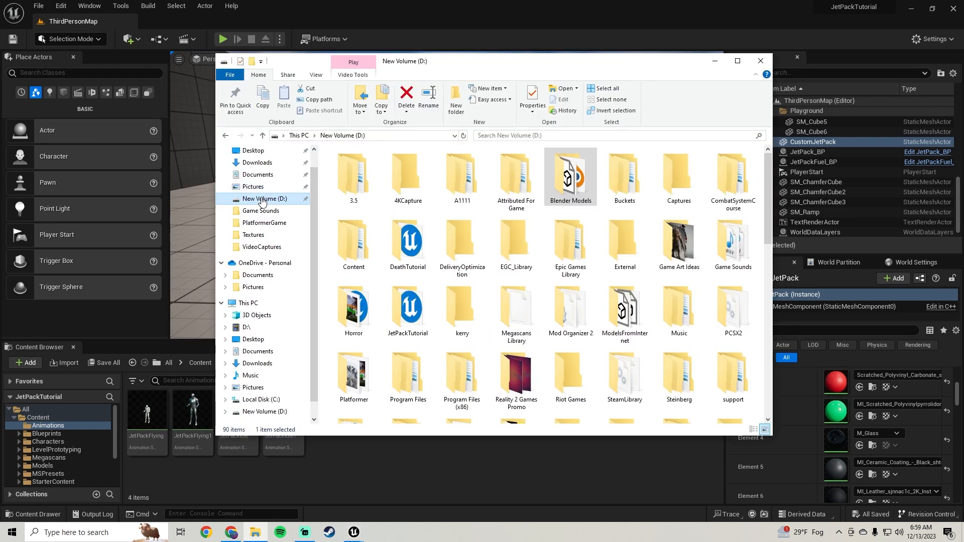
{"action": "double_click", "coordinate": [571, 179]}
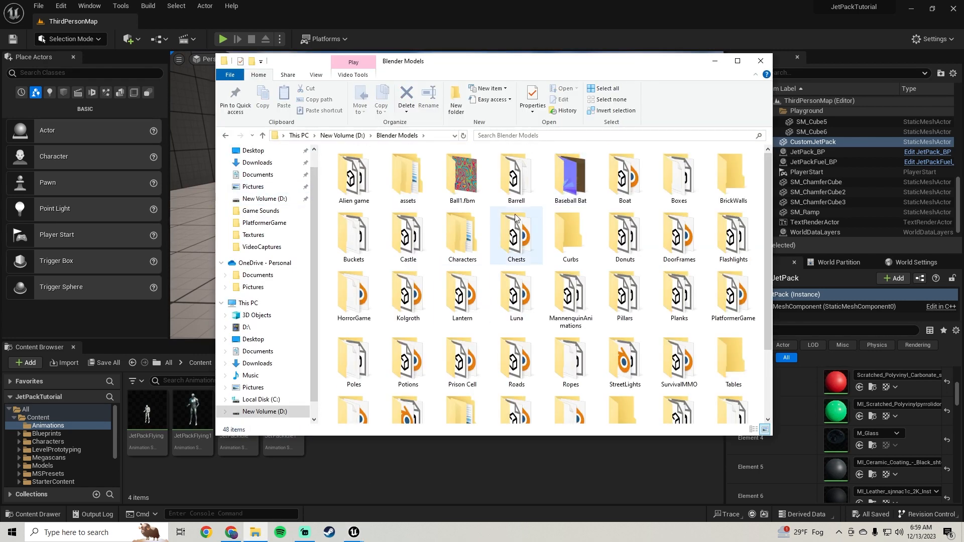
{"action": "scroll", "coordinate": [625, 228], "scroll_direction": "down", "scroll_amount": 2}
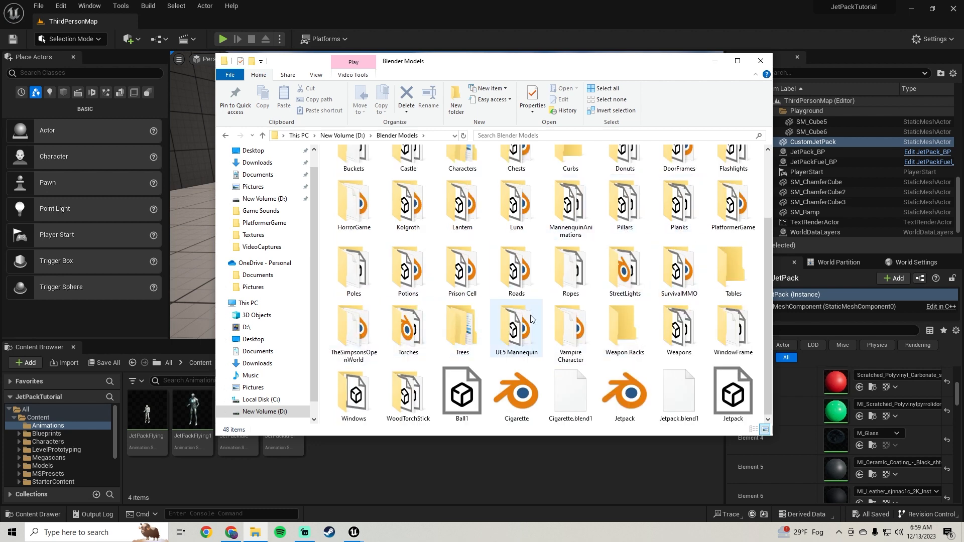
{"action": "scroll", "coordinate": [531, 322], "scroll_direction": "up", "scroll_amount": 3}
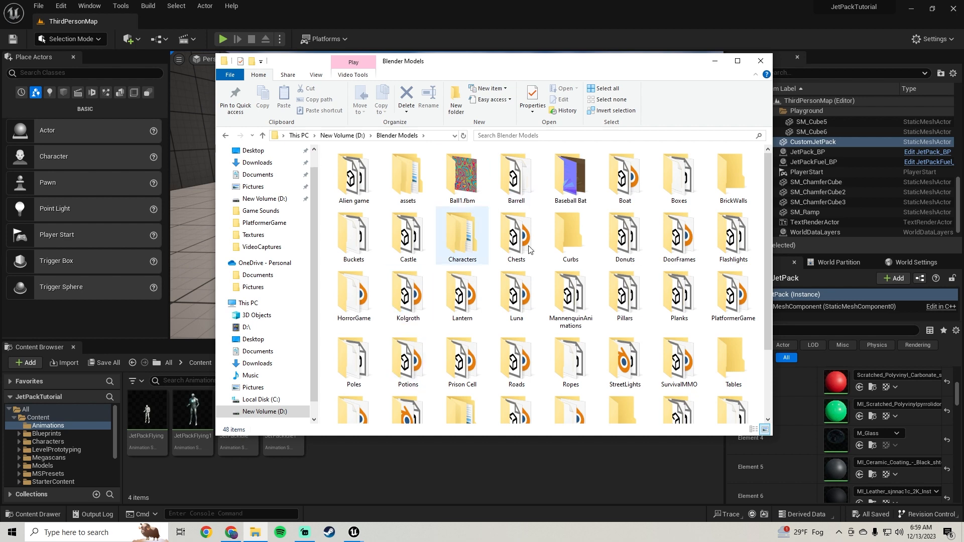
{"action": "double_click", "coordinate": [571, 297]}
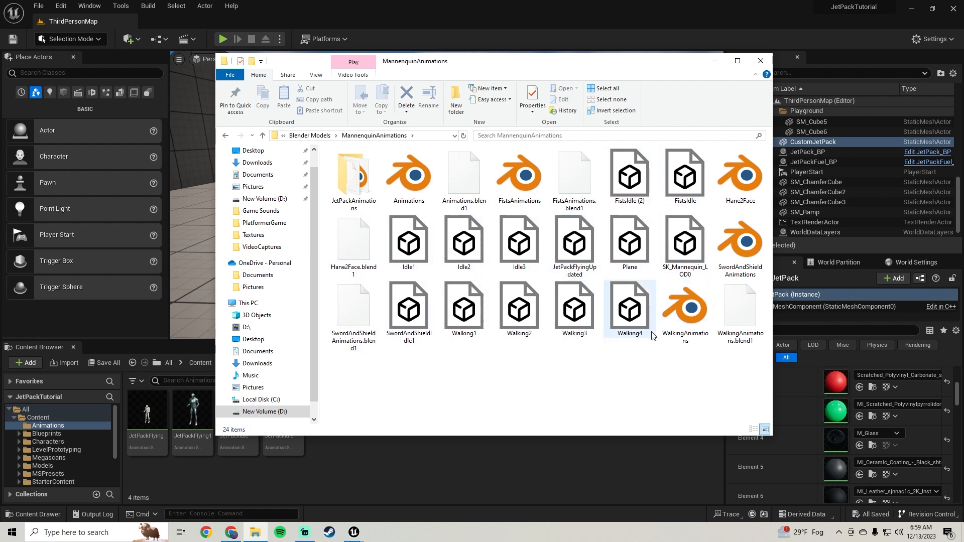
Step: Import JetPackFlyingUpdated into the Animations folder with SK_Mannequin_Skeleton as its skeleton, and preview its pose temporarily in the level
{"action": "left_click_drag", "start_coordinate": [580, 250], "coordinate": [361, 454]}
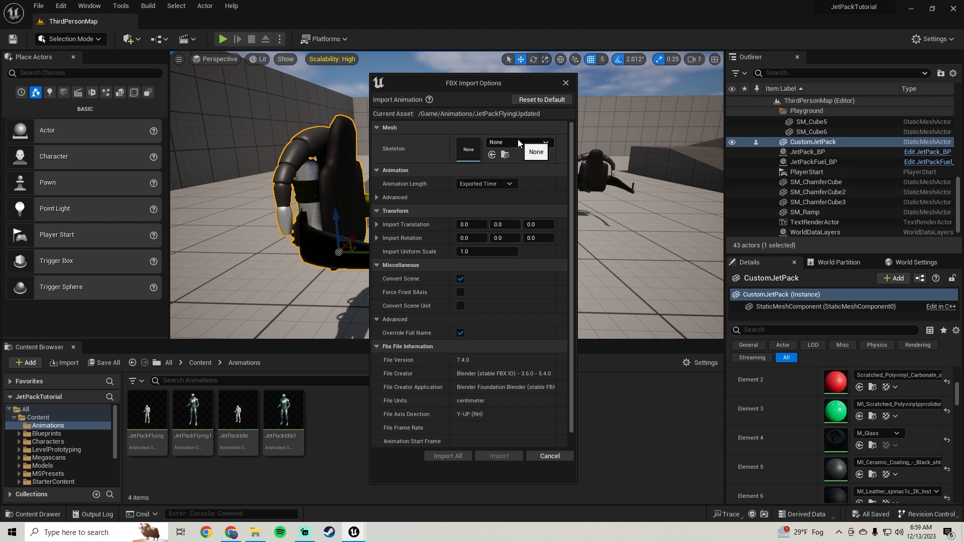
{"action": "left_click", "coordinate": [518, 142]}
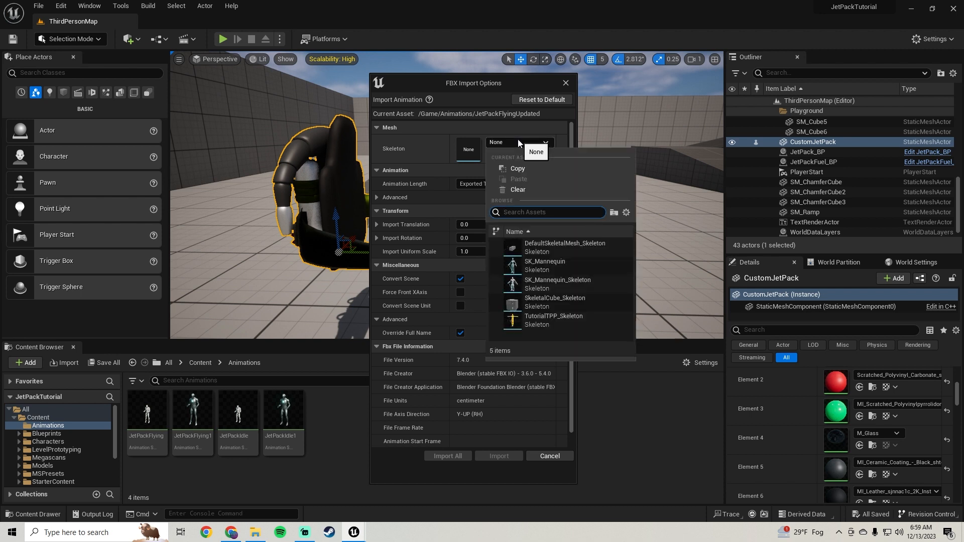
{"action": "left_click", "coordinate": [543, 279]}
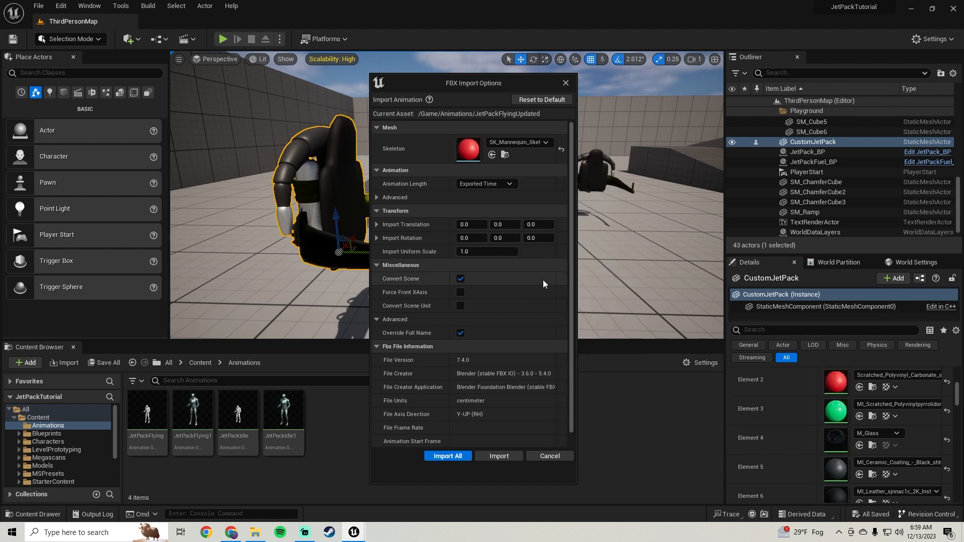
{"action": "left_click", "coordinate": [448, 456]}
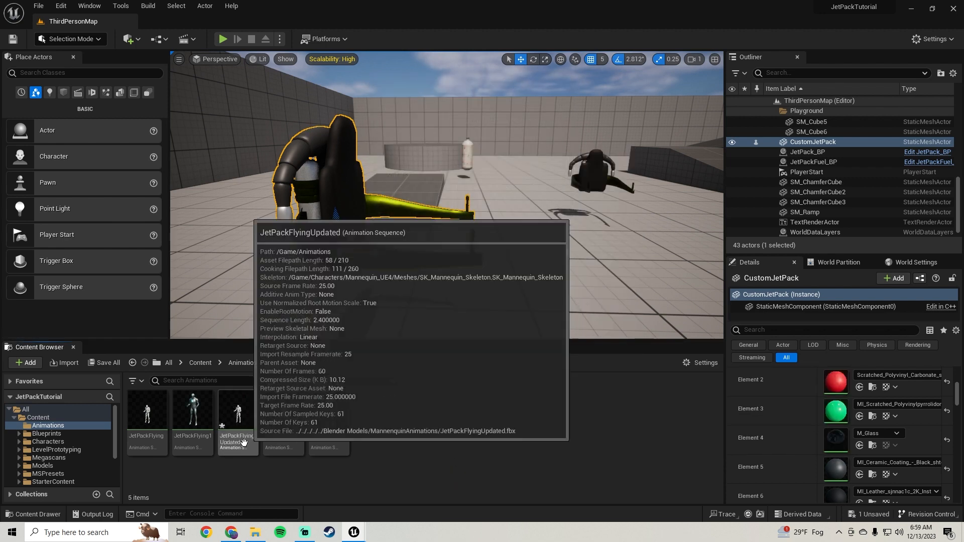
{"action": "left_click_drag", "start_coordinate": [238, 417], "coordinate": [505, 301]}
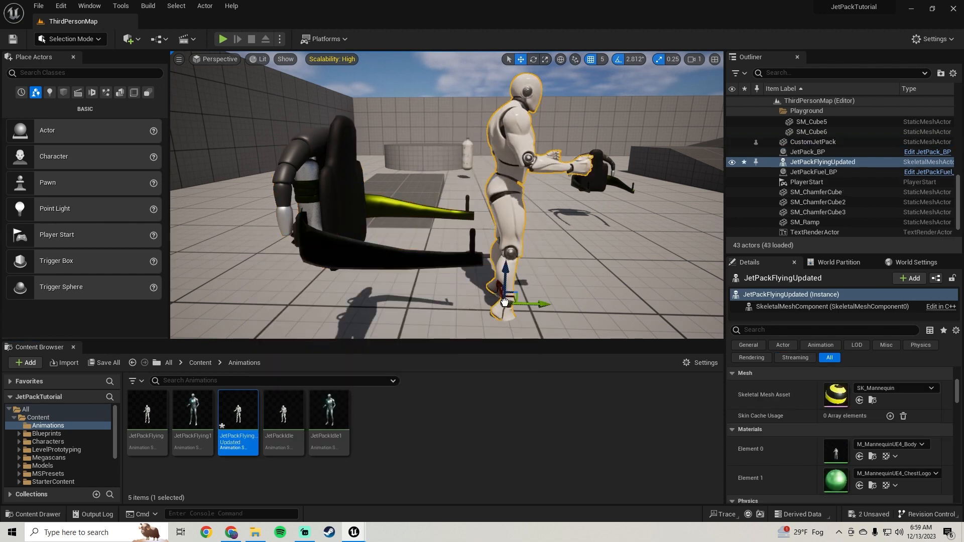
{"action": "key", "text": "ctrl+z"}
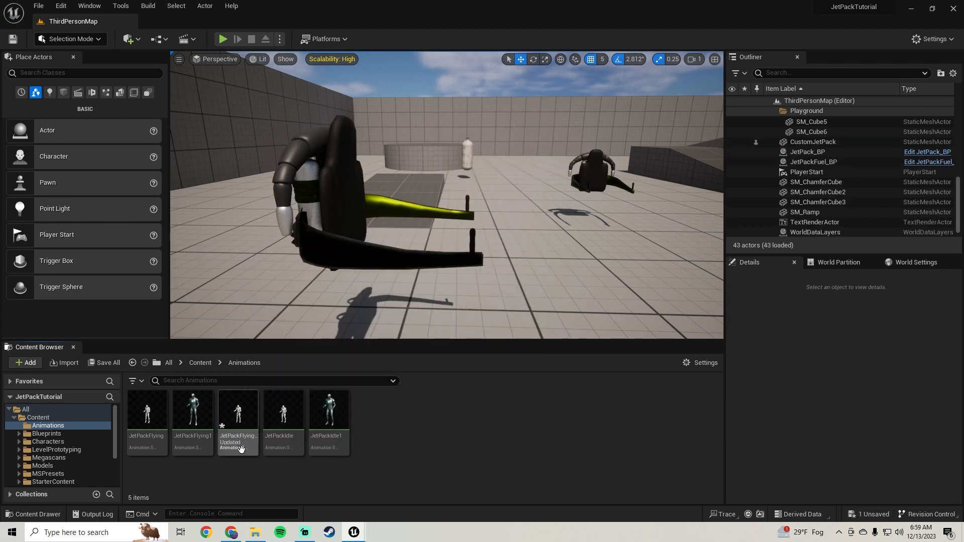
Step: Duplicate and retarget the JetPackFlyingUpdated animation with the RTG_UE4Manny_UE5Manny retargeter, exporting the result to the Animations folder
{"action": "mouse_move", "coordinate": [233, 442]}
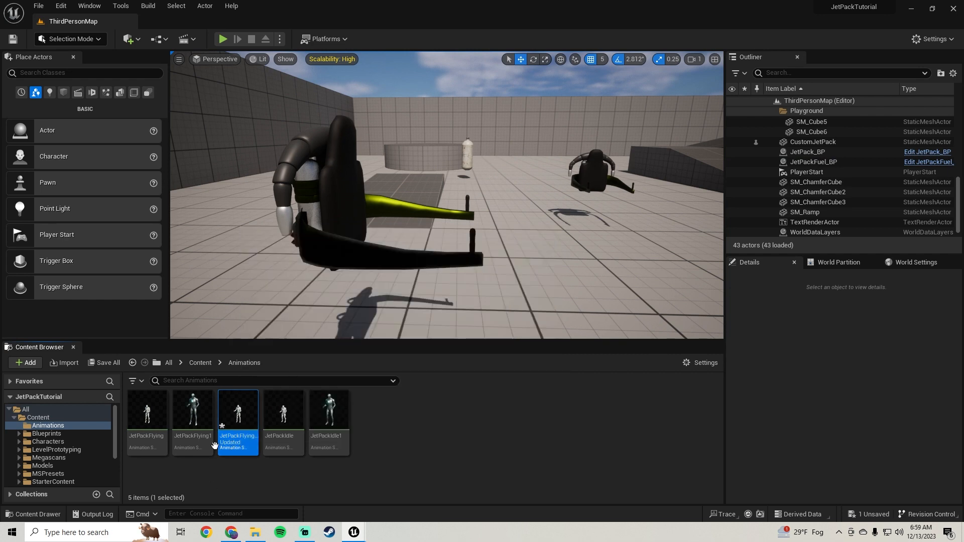
{"action": "right_click", "coordinate": [232, 443]}
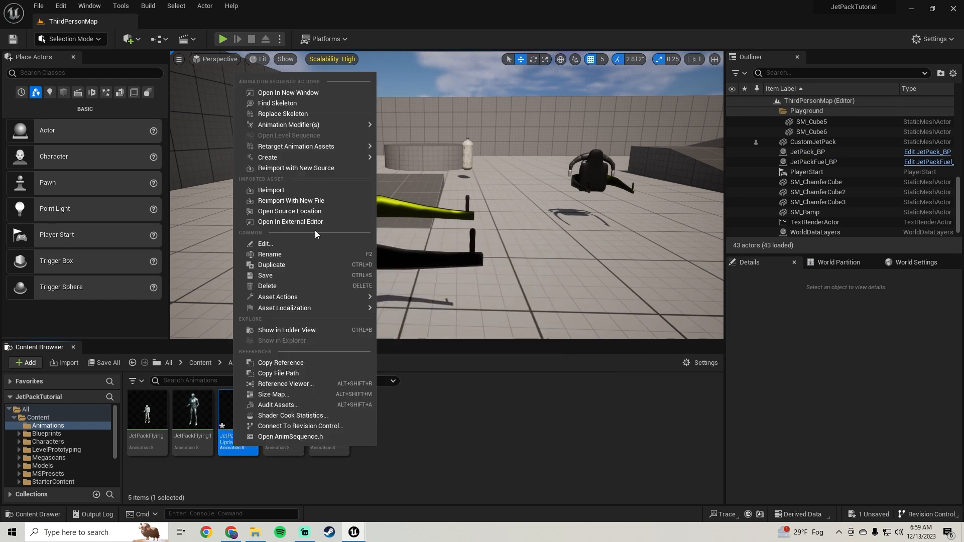
{"action": "mouse_move", "coordinate": [336, 147]}
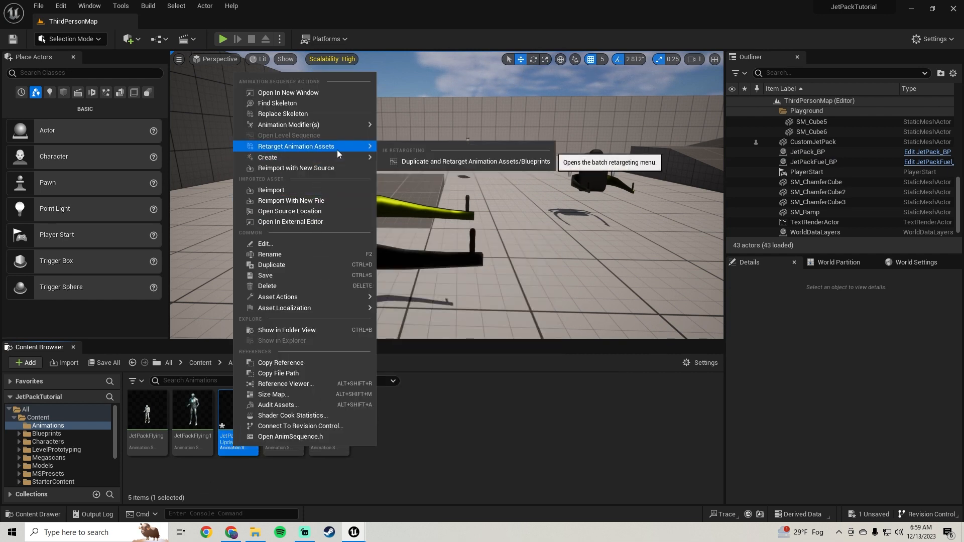
{"action": "left_click", "coordinate": [433, 162]}
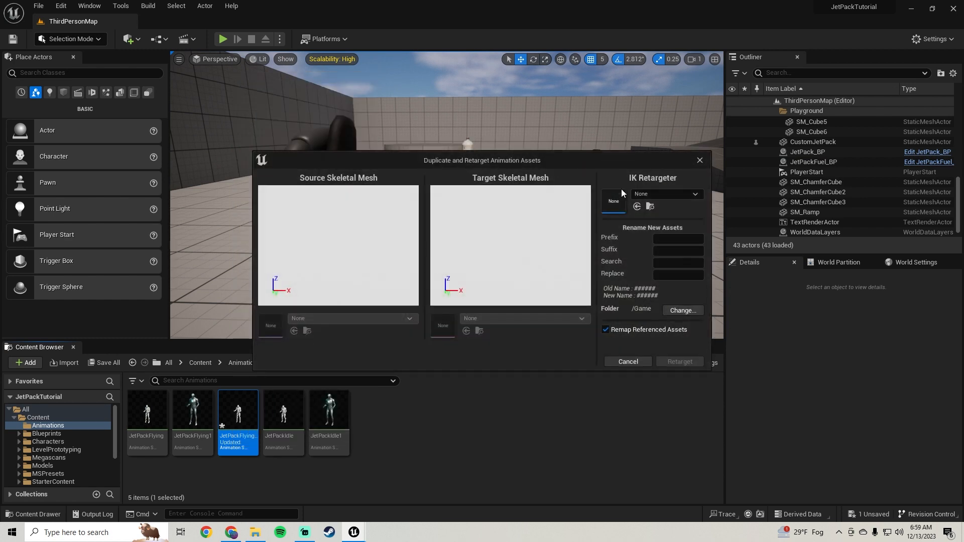
{"action": "left_click", "coordinate": [653, 195]}
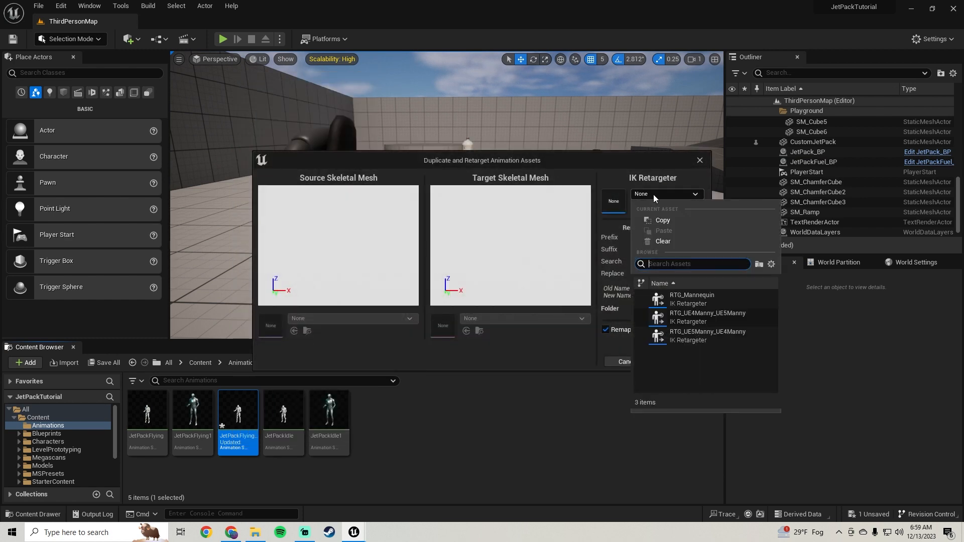
{"action": "left_click", "coordinate": [691, 319]}
{"action": "left_click", "coordinate": [696, 310]}
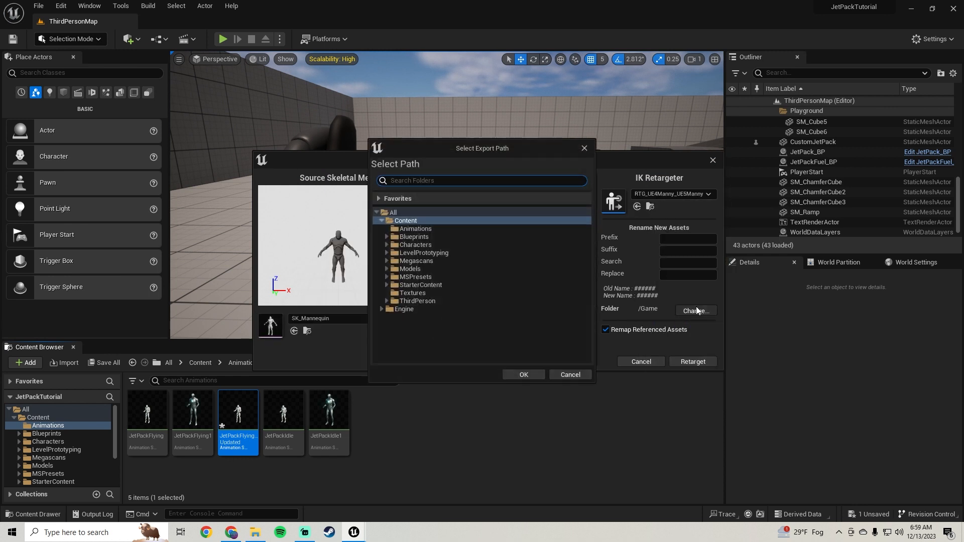
{"action": "left_click", "coordinate": [414, 229]}
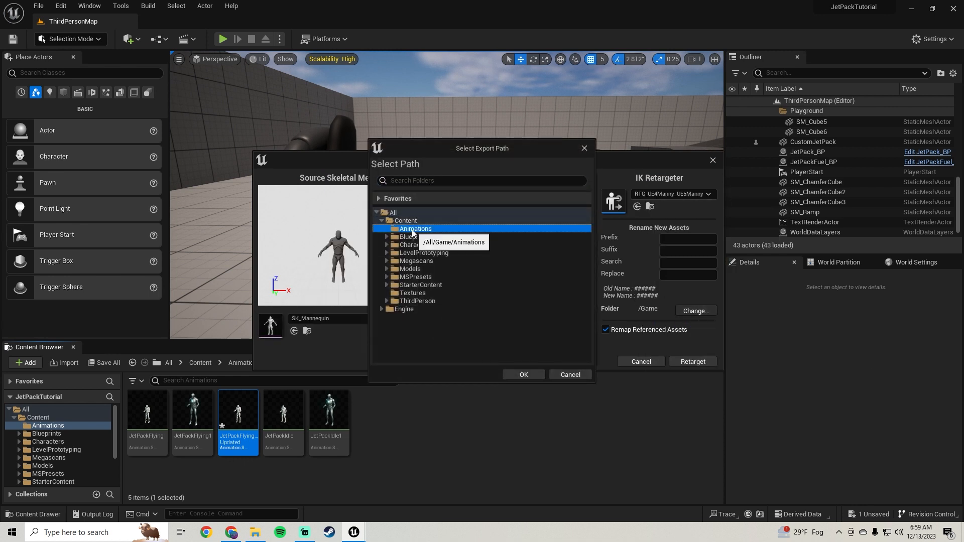
{"action": "left_click", "coordinate": [513, 372]}
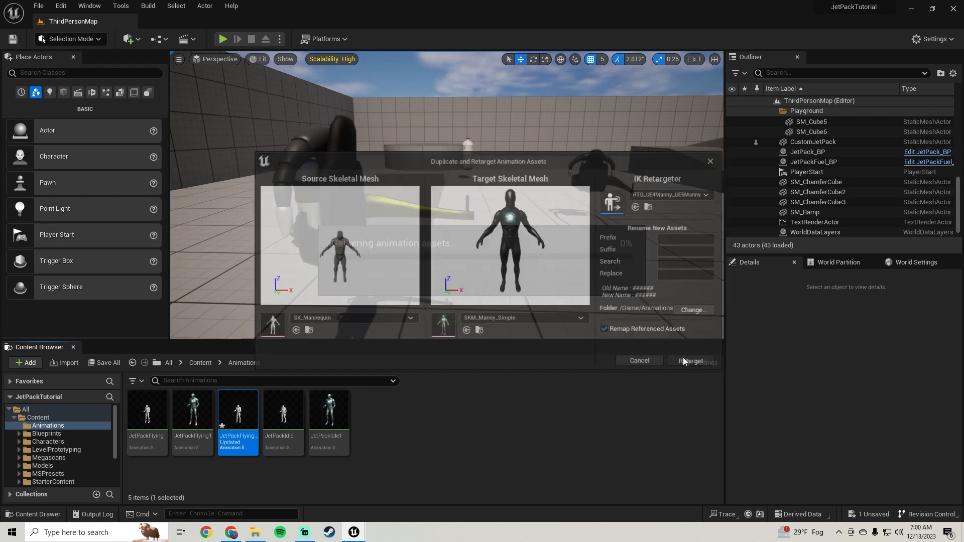
{"action": "left_click", "coordinate": [683, 360]}
Step: Preview the retargeted flying animation temporarily in the level and save all modified assets
{"action": "left_click_drag", "start_coordinate": [293, 427], "coordinate": [554, 297]}
{"action": "key", "text": "Delete"}
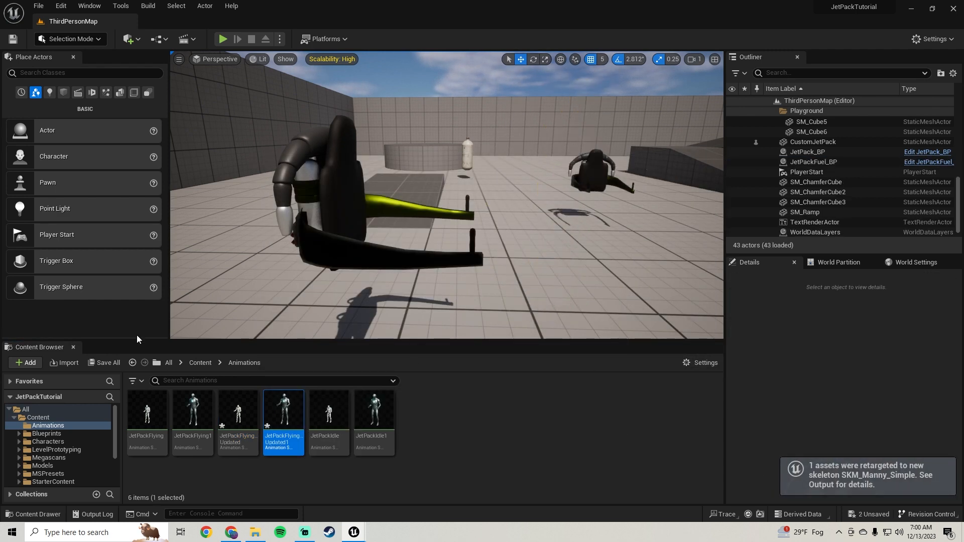
{"action": "left_click", "coordinate": [102, 364]}
{"action": "left_click", "coordinate": [560, 382]}
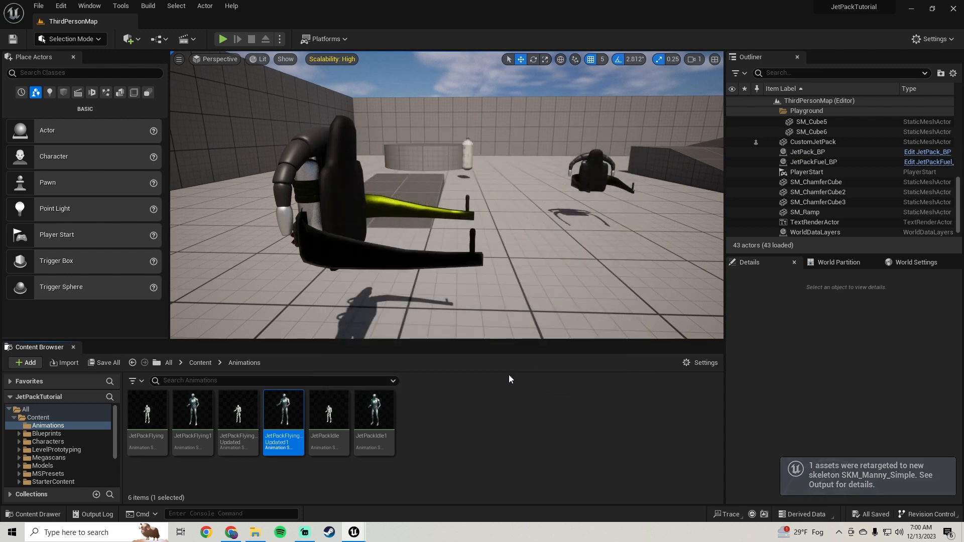
Step: Return to the SK_Mannequin skeleton editor and set JetPackFlyingUpdated1 as the preview animation
{"action": "mouse_move", "coordinate": [360, 536]}
{"action": "left_click", "coordinate": [417, 484]}
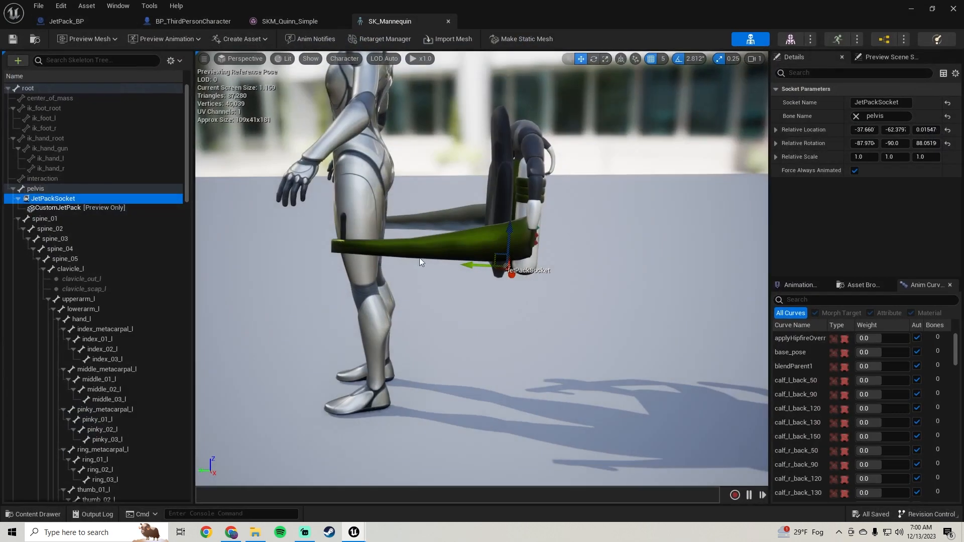
{"action": "right_click_drag", "start_coordinate": [368, 178], "coordinate": [407, 152]}
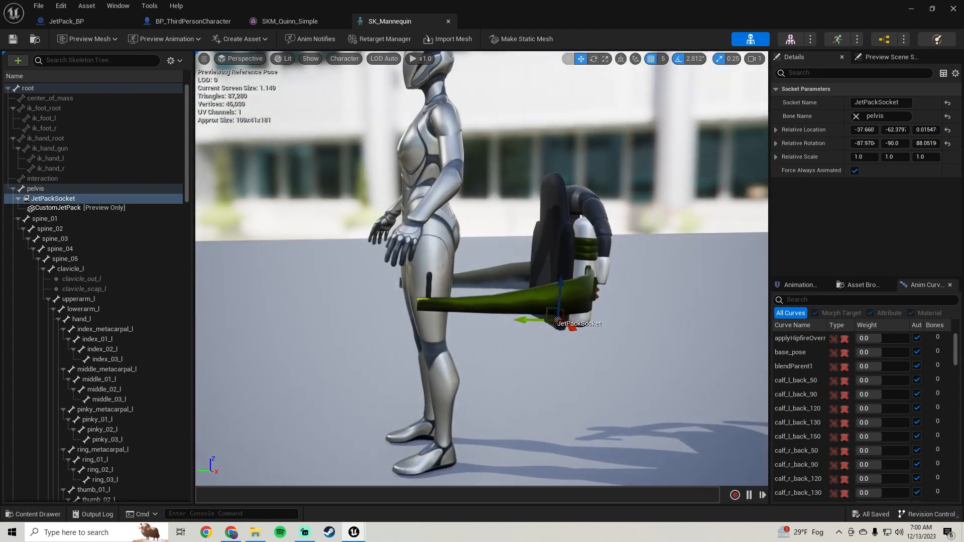
{"action": "left_click", "coordinate": [173, 38]}
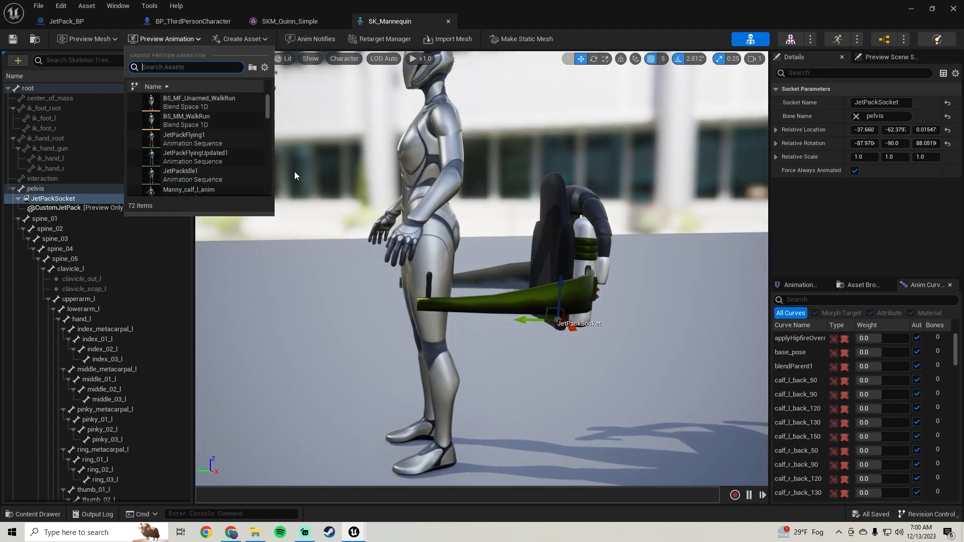
{"action": "left_click", "coordinate": [187, 158]}
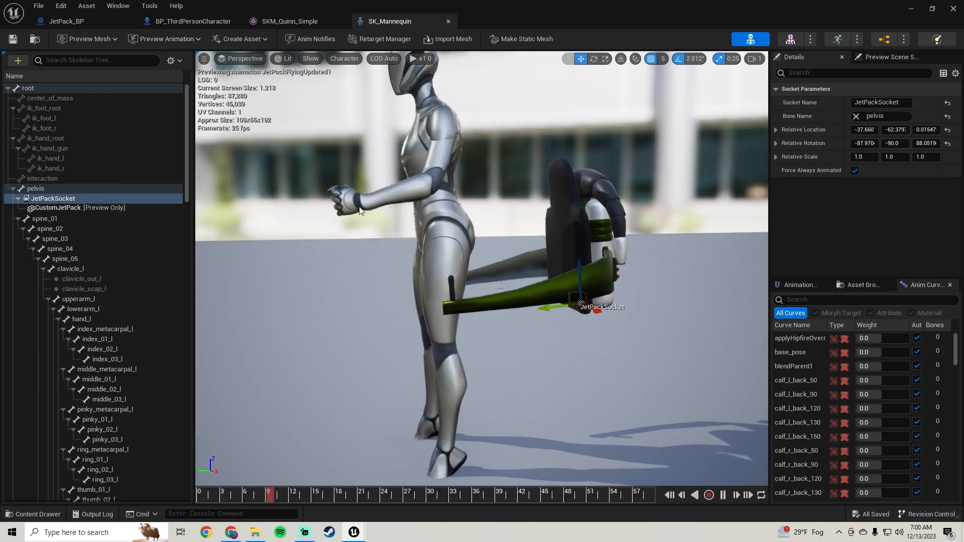
Step: Move JetPackSocket up and toward the mannequin's back, to a relative location of about 1.89, -24.66, 0.03
{"action": "left_click", "coordinate": [53, 189]}
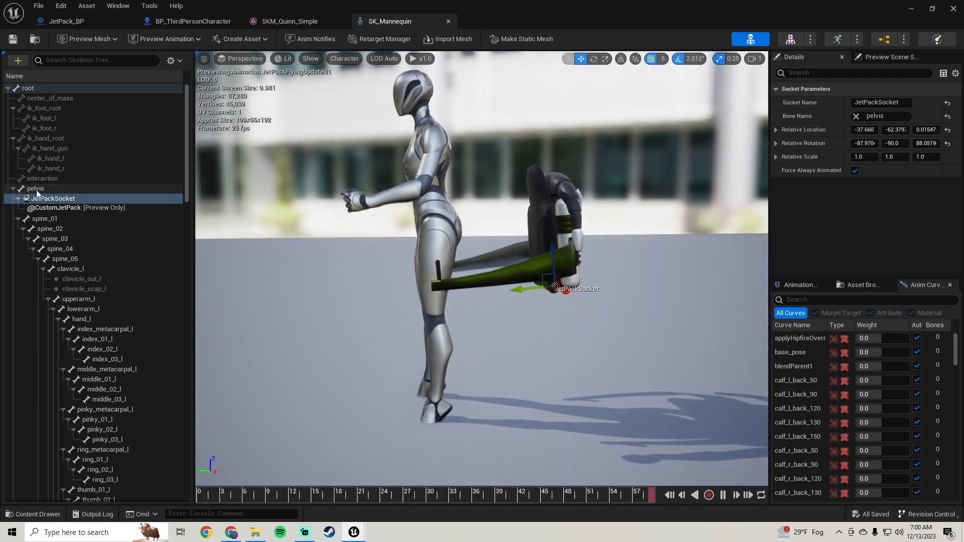
{"action": "left_click", "coordinate": [56, 198]}
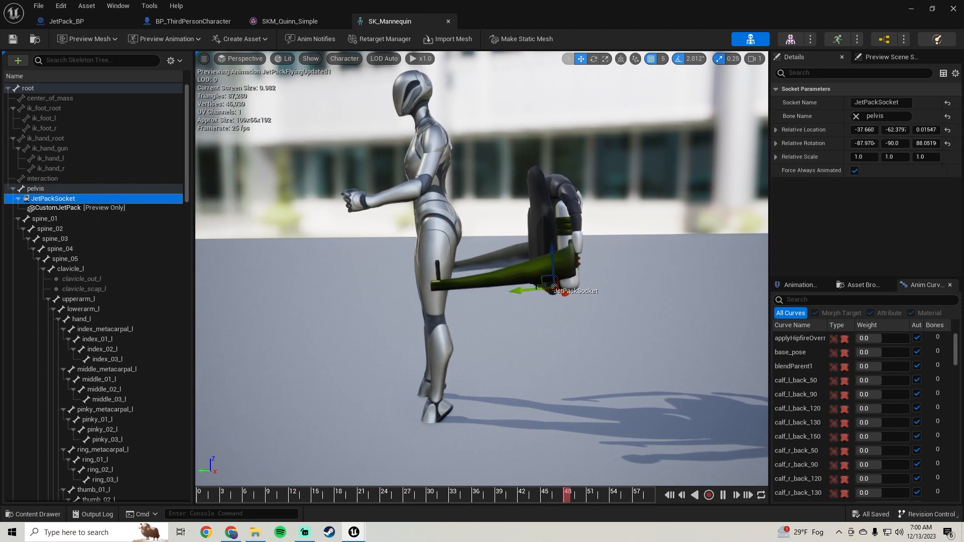
{"action": "left_click_drag", "start_coordinate": [555, 290], "coordinate": [520, 188]}
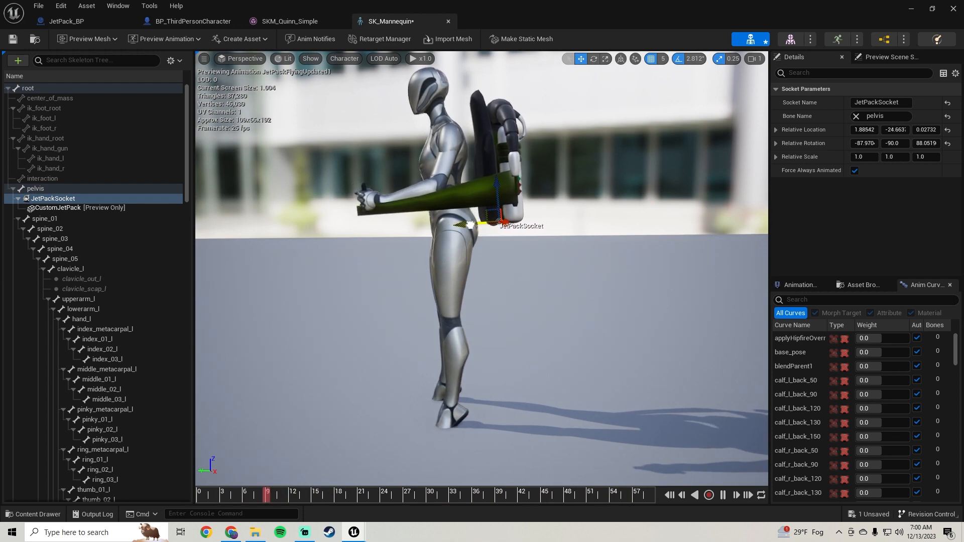
{"action": "right_click_drag", "start_coordinate": [470, 225], "coordinate": [489, 262]}
Step: Set JetPackSocket's relative scale to 0.9 on all axes and move it forward to a relative Y of about -18.33
{"action": "right_click_drag", "start_coordinate": [509, 300], "coordinate": [488, 304]}
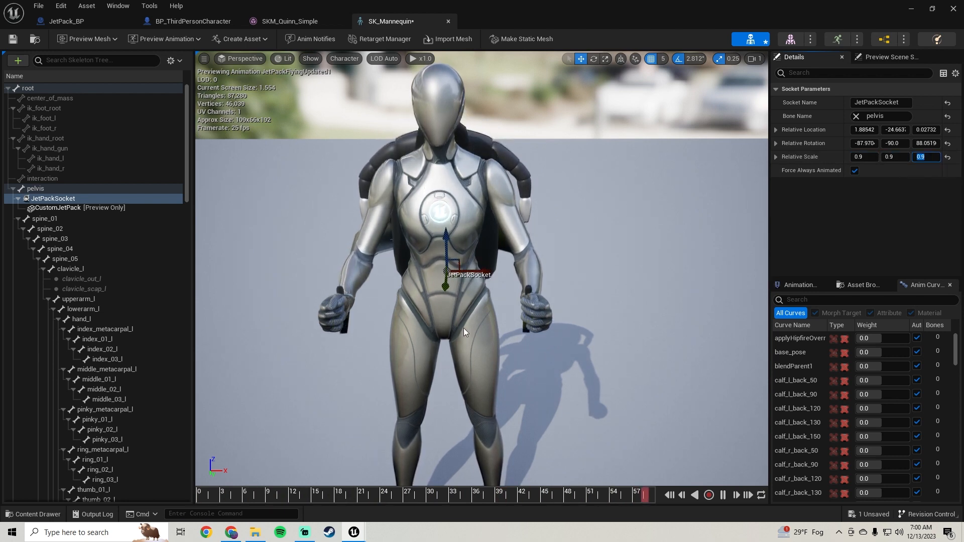
{"action": "right_click_drag", "start_coordinate": [641, 311], "coordinate": [512, 311]}
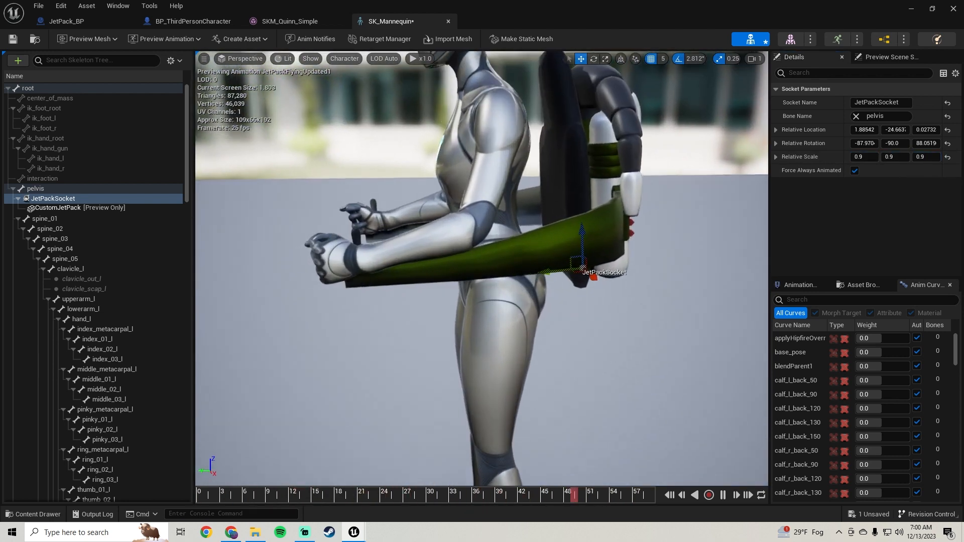
{"action": "left_click_drag", "start_coordinate": [551, 270], "coordinate": [530, 266]}
{"action": "key", "text": "a"}
{"action": "right_click_drag", "start_coordinate": [530, 266], "coordinate": [633, 266]}
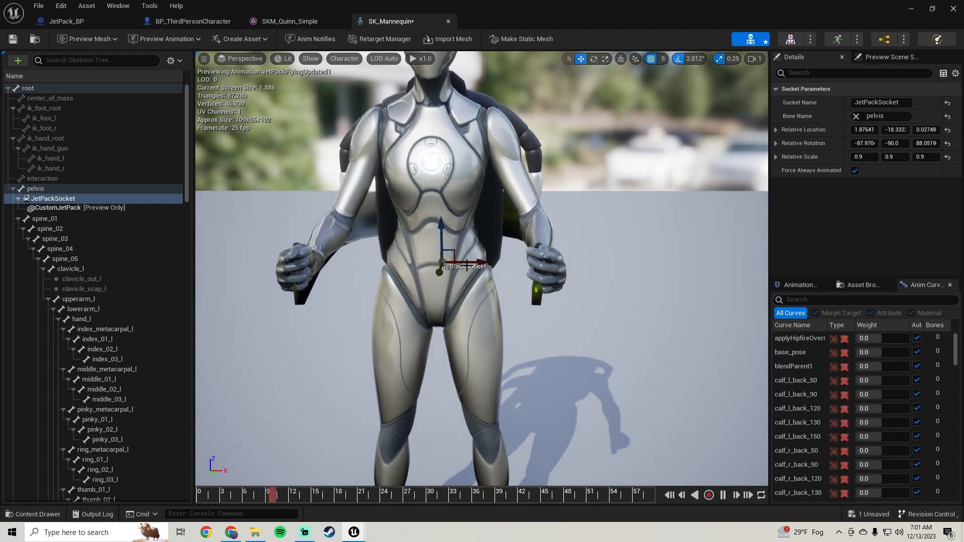
Step: Shift JetPackSocket sideways to a relative Z of about -1.15 to align the grips with both hands, and check it from the side
{"action": "left_click_drag", "start_coordinate": [472, 264], "coordinate": [478, 264]}
{"action": "key", "text": "d"}
{"action": "right_click_drag", "start_coordinate": [478, 265], "coordinate": [352, 277]}
{"action": "key", "text": "a"}
{"action": "key", "text": "w"}
{"action": "key", "text": "s"}
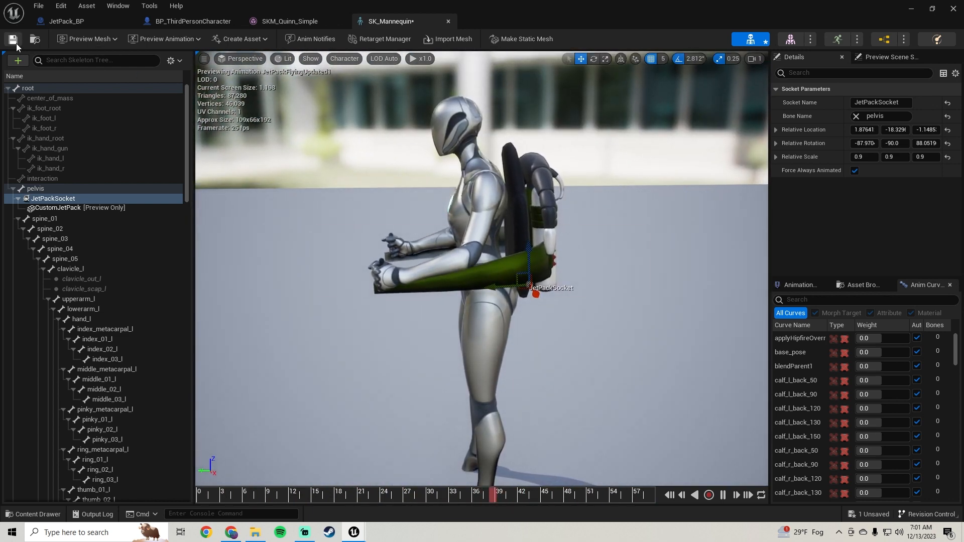
Step: Save the SK_Mannequin skeleton, minimize its editor, and save all assets from the level editor
{"action": "left_click", "coordinate": [912, 8]}
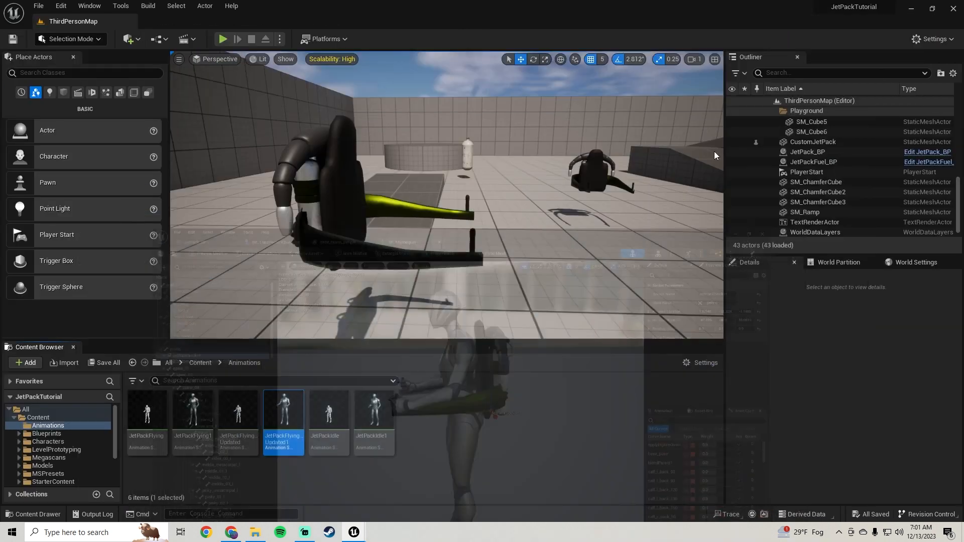
{"action": "key", "text": "a"}
{"action": "right_click_drag", "start_coordinate": [325, 316], "coordinate": [378, 317]}
{"action": "key", "text": "s"}
{"action": "left_click", "coordinate": [104, 363]}
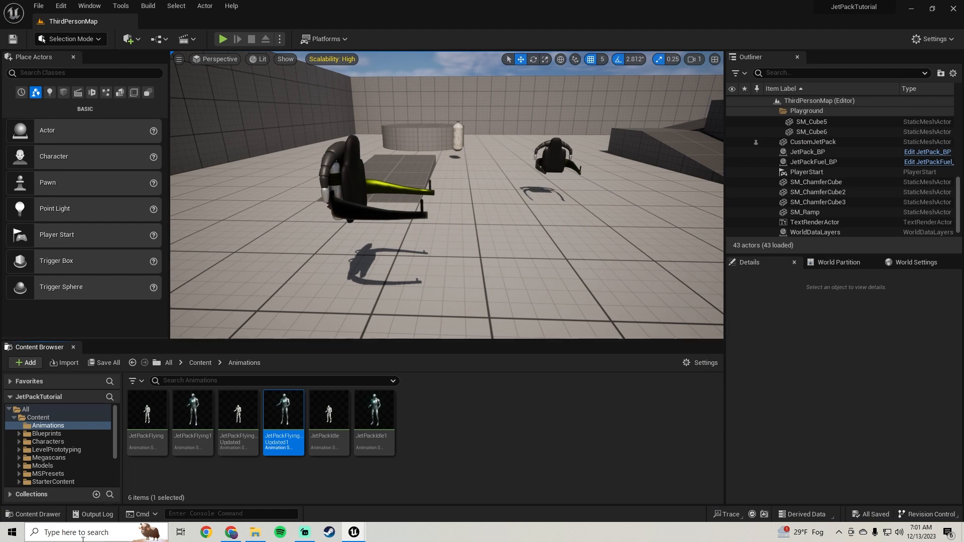
Step: Locate the animation blueprint assigned to BP_ThirdPersonCharacter's mesh in the content folder and open the neighbouring ABP_Manny
{"action": "mouse_move", "coordinate": [354, 533]}
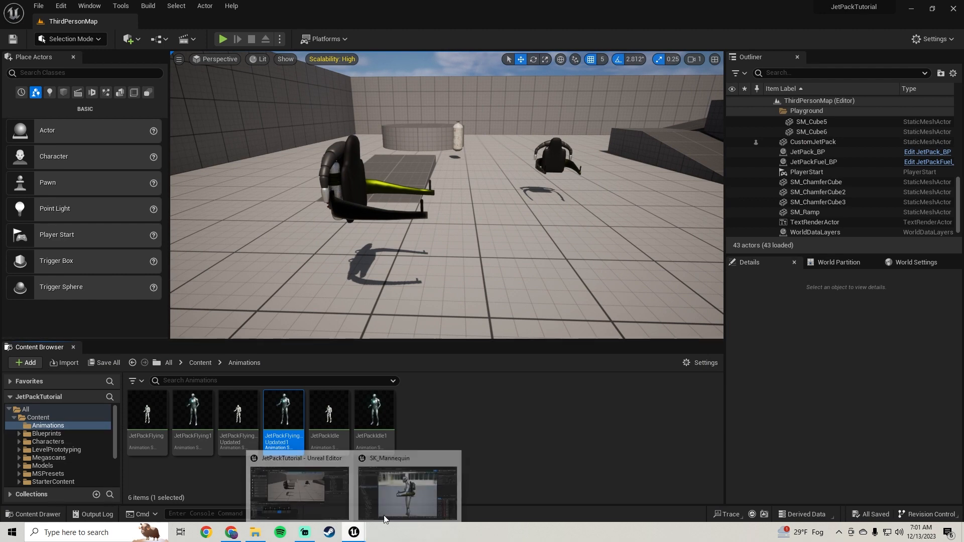
{"action": "left_click", "coordinate": [397, 482]}
{"action": "left_click", "coordinate": [191, 21]}
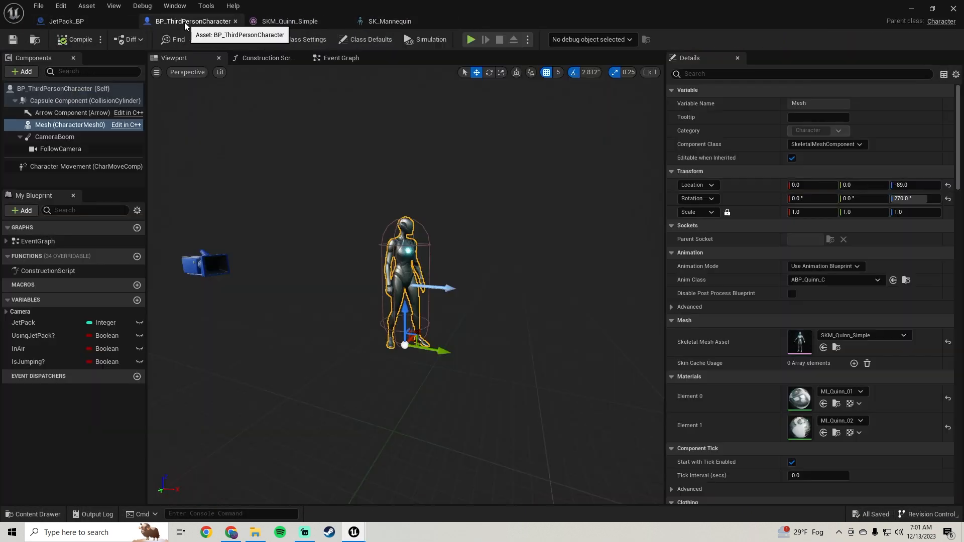
{"action": "left_click", "coordinate": [71, 125]}
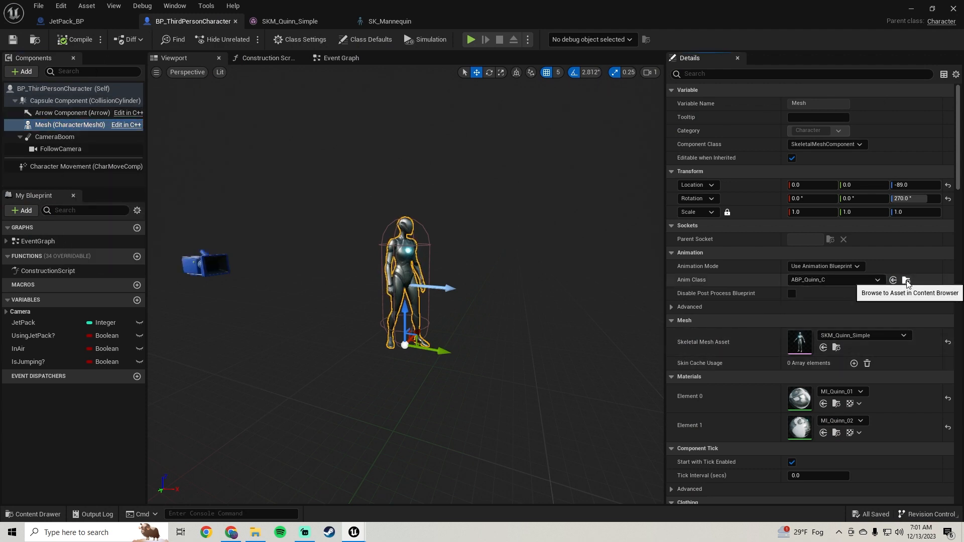
{"action": "left_click", "coordinate": [907, 280]}
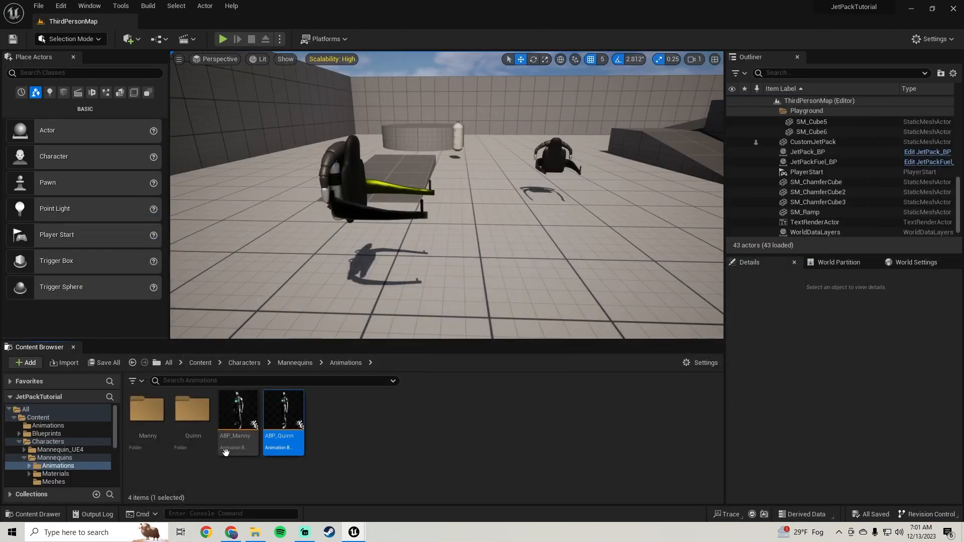
{"action": "double_click", "coordinate": [230, 445]}
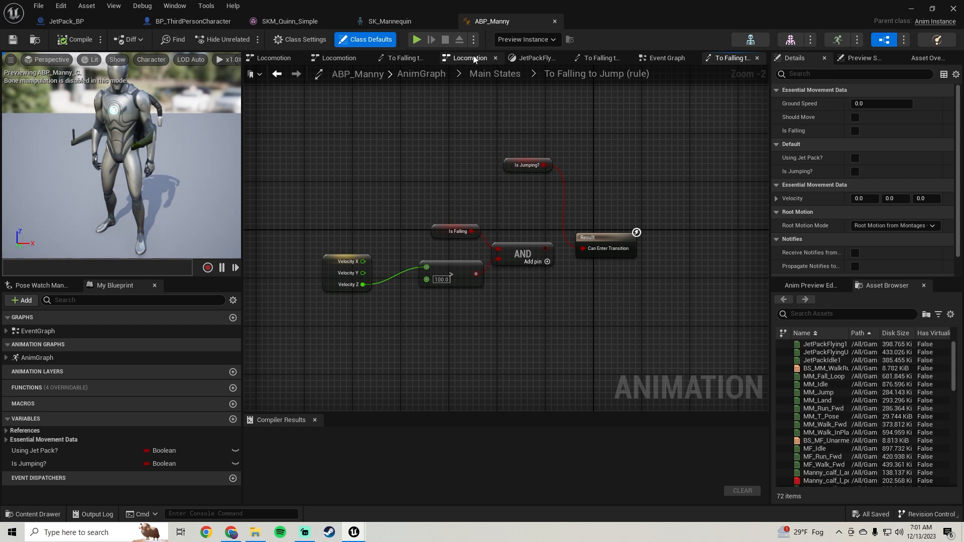
Step: Close the leftover transition, state and Locomotion graphs in ABP_Manny, keeping only the Event Graph open
{"action": "left_click", "coordinate": [758, 59]}
{"action": "left_click", "coordinate": [640, 60]}
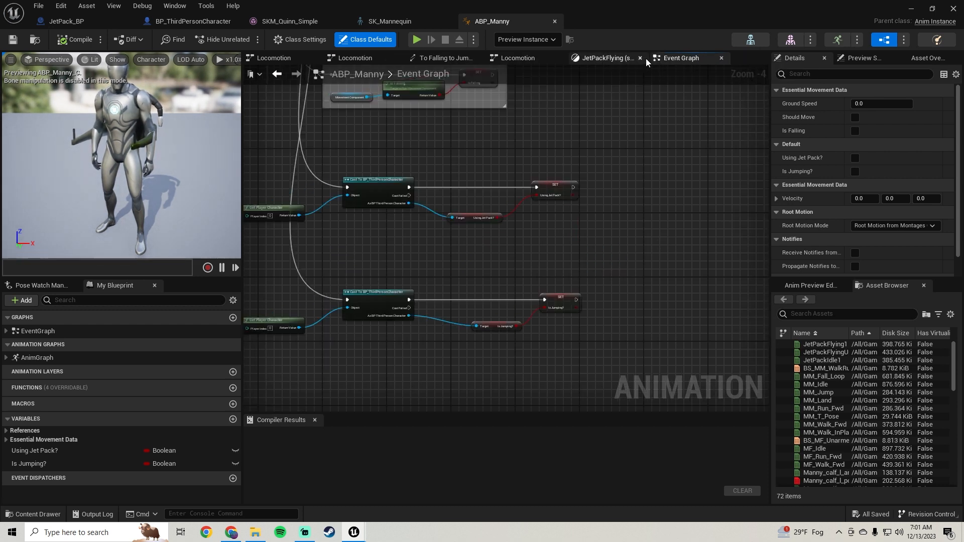
{"action": "left_click", "coordinate": [477, 58]}
{"action": "left_click", "coordinate": [396, 58]}
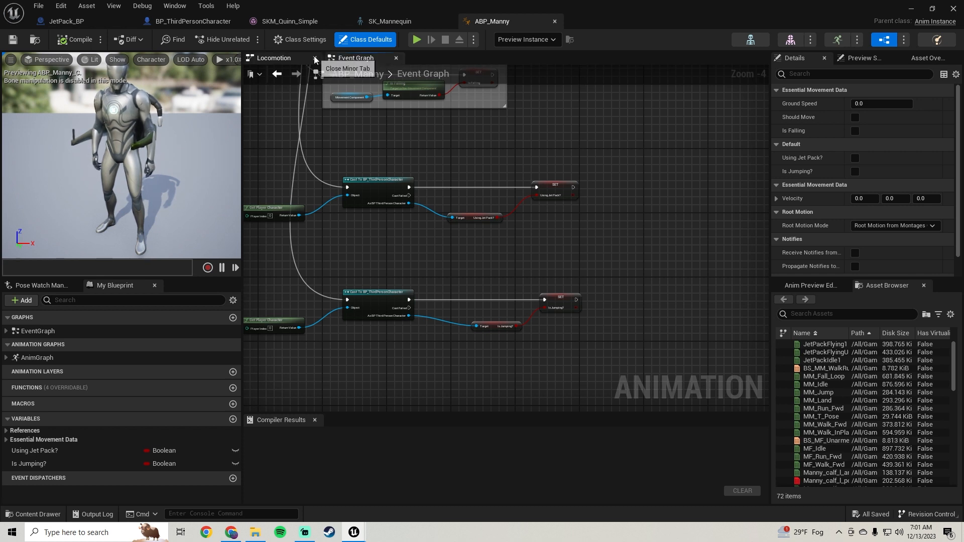
{"action": "left_click", "coordinate": [315, 59]}
Step: Open the JetPackFlying state inside the Locomotion state machine of the AnimGraph
{"action": "double_click", "coordinate": [37, 358]}
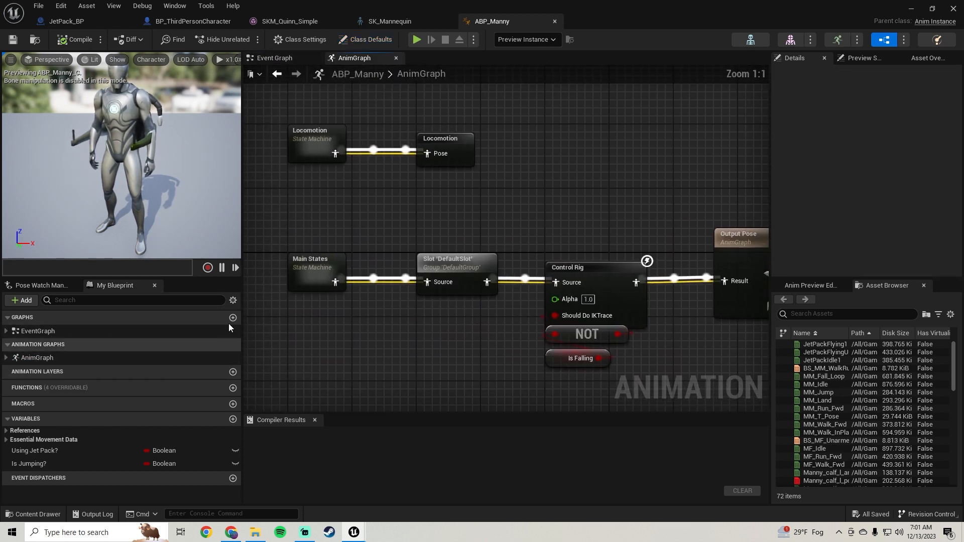
{"action": "right_click_drag", "start_coordinate": [301, 222], "coordinate": [345, 248]}
{"action": "double_click", "coordinate": [348, 185]}
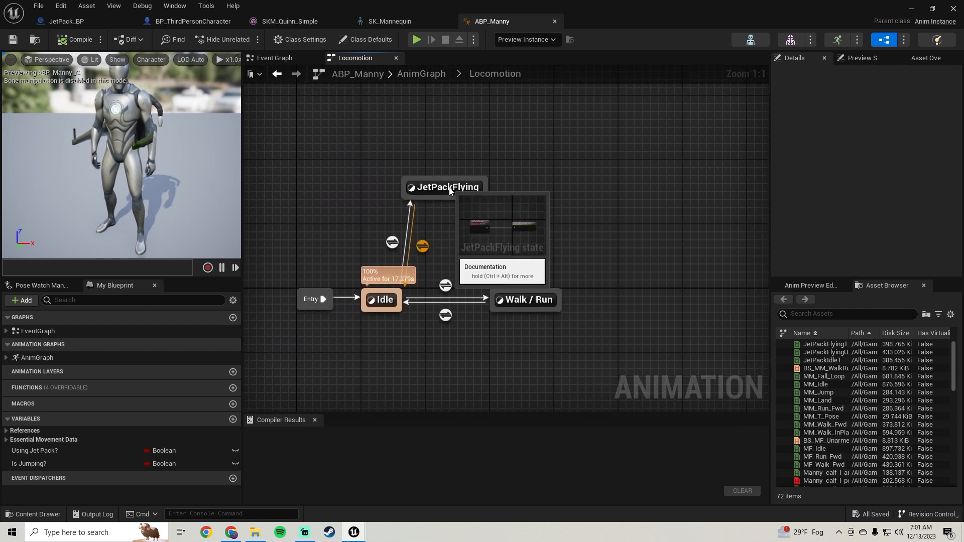
{"action": "double_click", "coordinate": [448, 188]}
{"action": "scroll", "coordinate": [461, 191], "scroll_direction": "down", "scroll_amount": 2}
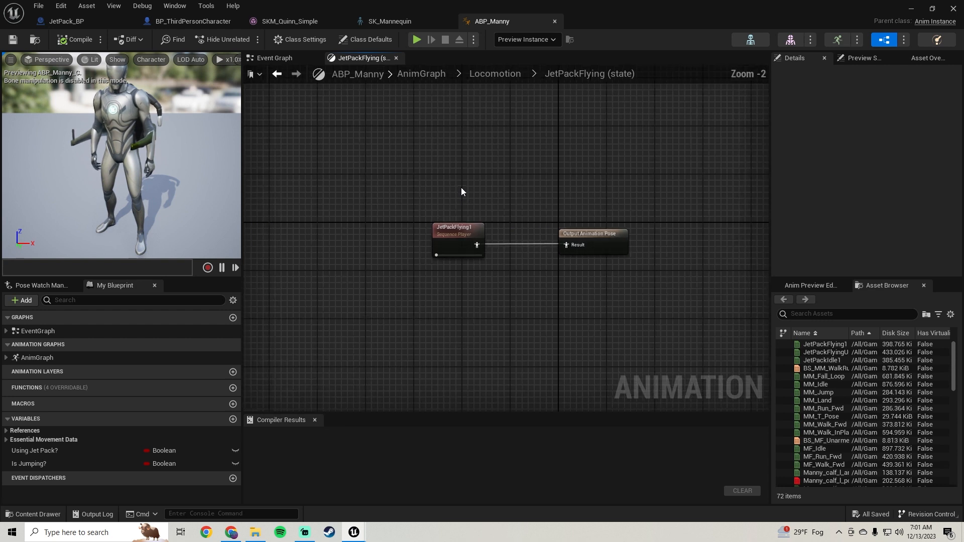
Step: Find JetPackFlyingUpdated1 by searching "updat", connect it to the Locomotion state's Output Animation Pose, and delete the JetPackFlying1 player
{"action": "left_click", "coordinate": [812, 315]}
{"action": "type", "text": "up"}
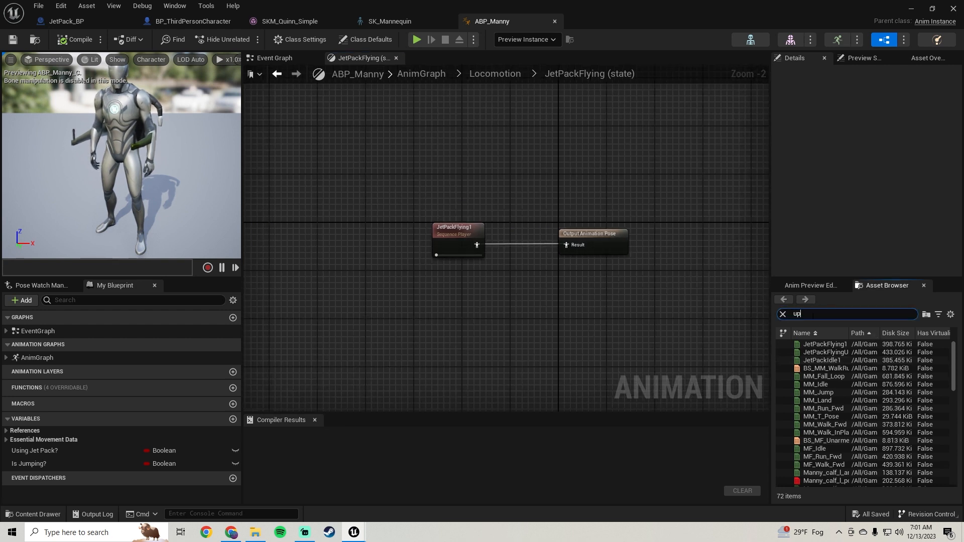
{"action": "type", "text": "dat"}
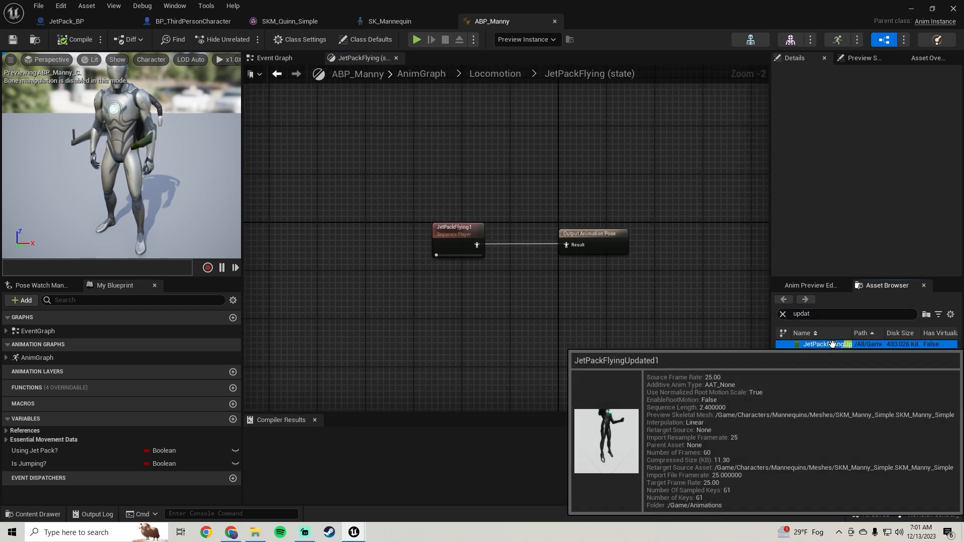
{"action": "left_click_drag", "start_coordinate": [832, 344], "coordinate": [446, 301]}
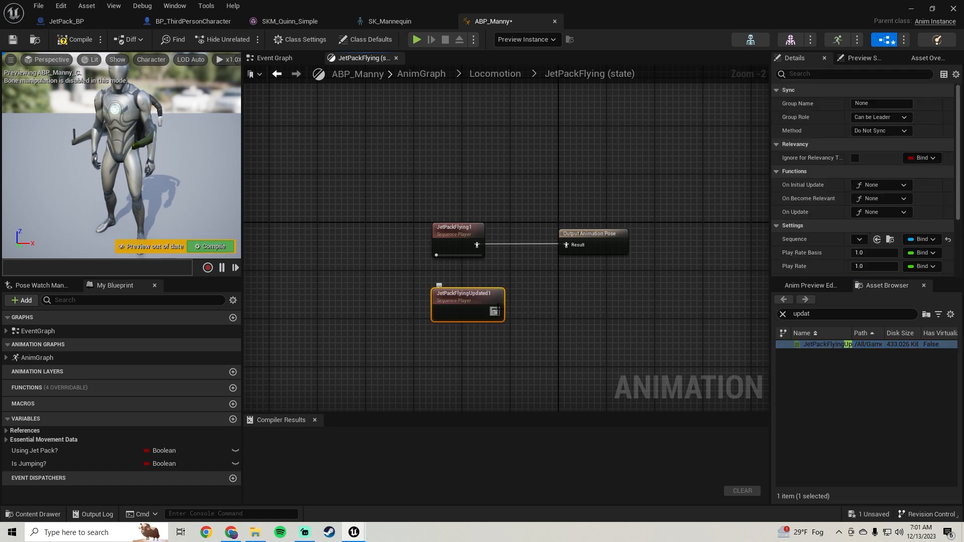
{"action": "left_click", "coordinate": [447, 254]}
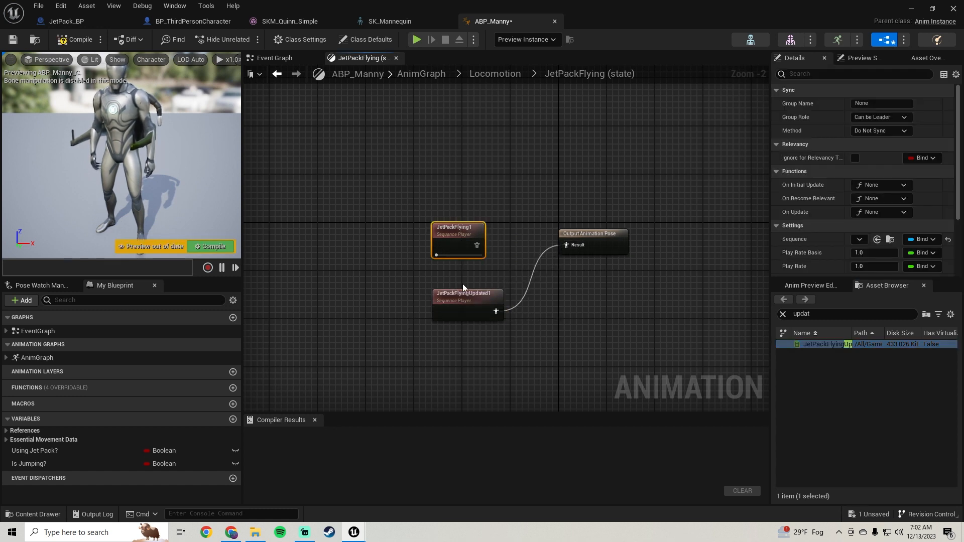
{"action": "key", "text": "Delete"}
{"action": "left_click_drag", "start_coordinate": [467, 306], "coordinate": [461, 252]}
Step: Enable Loop Animation on the Locomotion state's JetPackFlyingUpdated1 player, and compile and save ABP_Manny
{"action": "scroll", "coordinate": [806, 190], "scroll_direction": "down", "scroll_amount": 4}
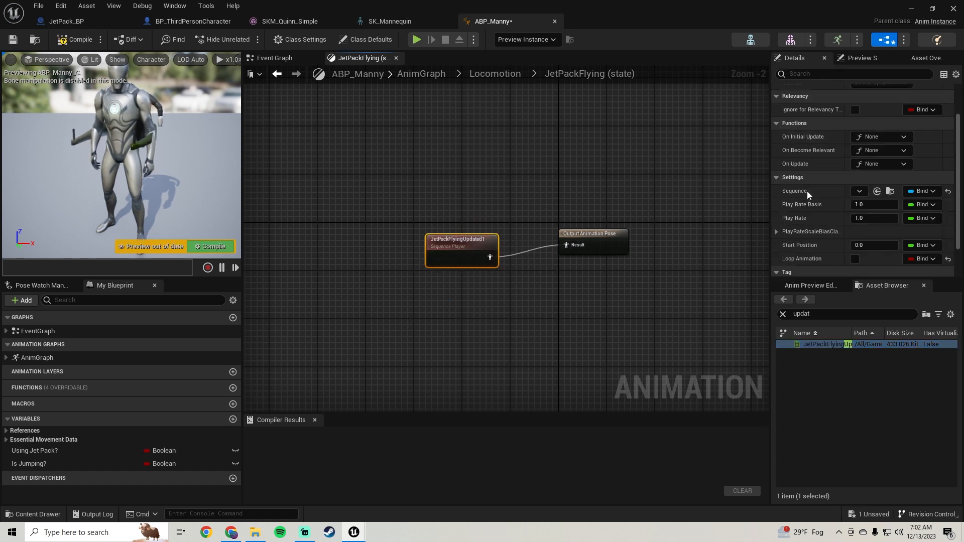
{"action": "left_click", "coordinate": [855, 216]}
{"action": "left_click", "coordinate": [854, 216]}
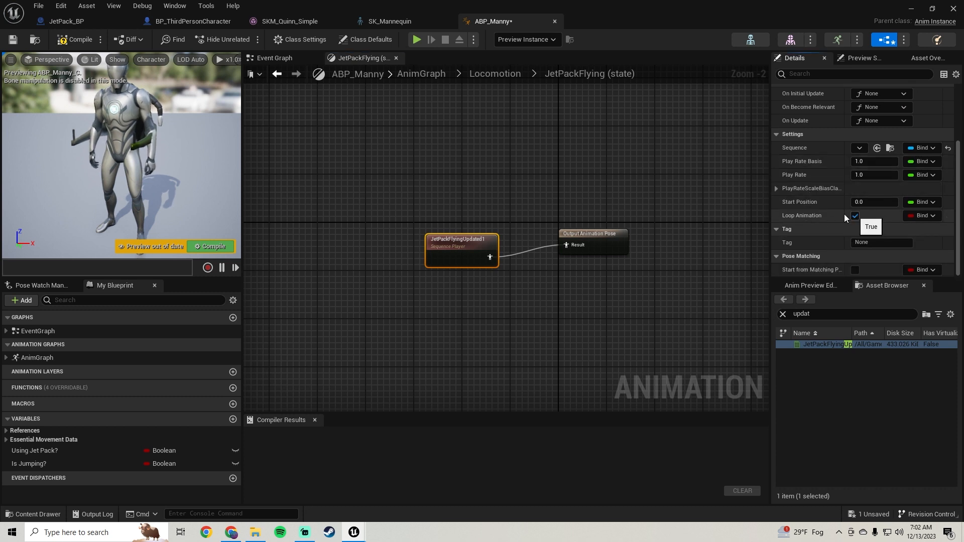
{"action": "left_click", "coordinate": [75, 40]}
{"action": "left_click", "coordinate": [13, 40]}
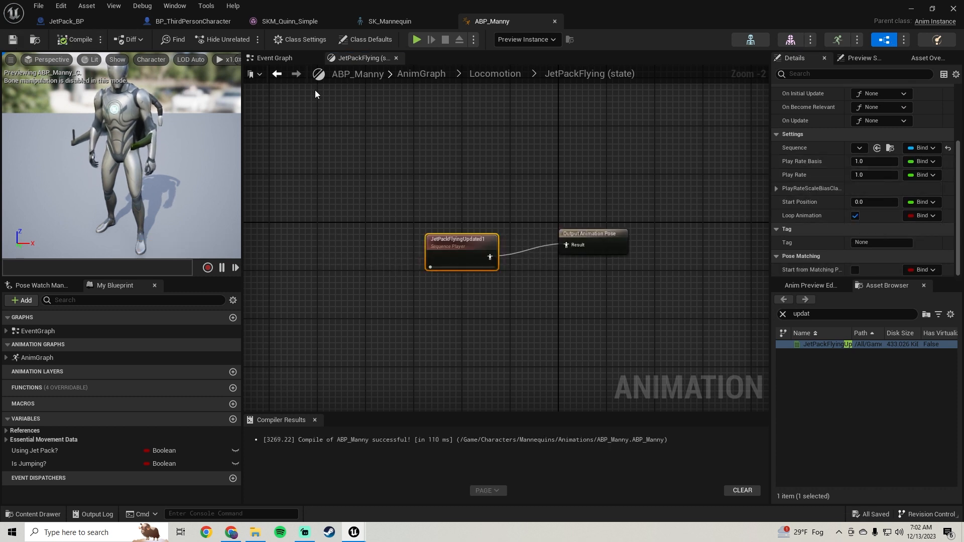
Step: Return to the AnimGraph and open the JetPackFlying state inside the Main States state machine
{"action": "left_click", "coordinate": [276, 74]}
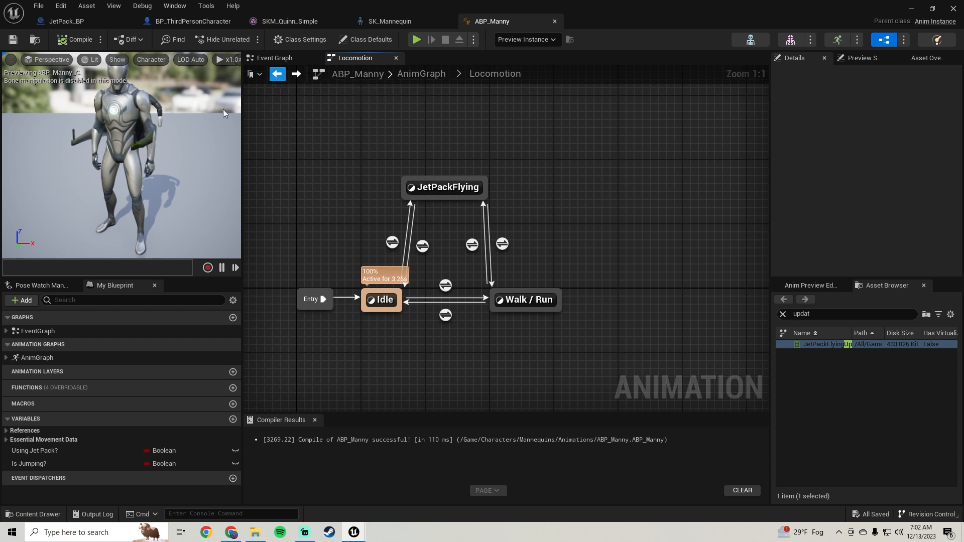
{"action": "left_click", "coordinate": [40, 360]}
{"action": "double_click", "coordinate": [40, 361]}
{"action": "scroll", "coordinate": [342, 332], "scroll_direction": "down", "scroll_amount": 2}
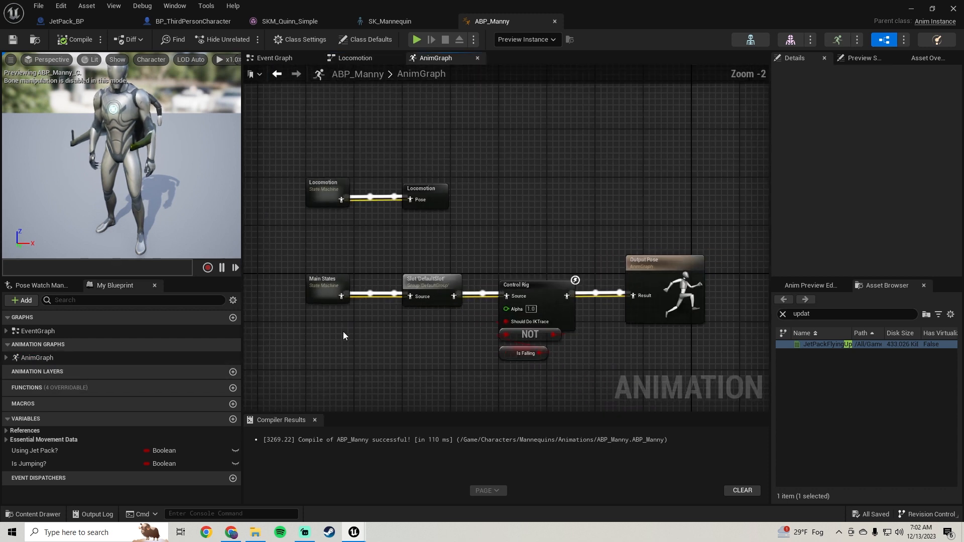
{"action": "left_click", "coordinate": [360, 235]}
{"action": "double_click", "coordinate": [360, 236]}
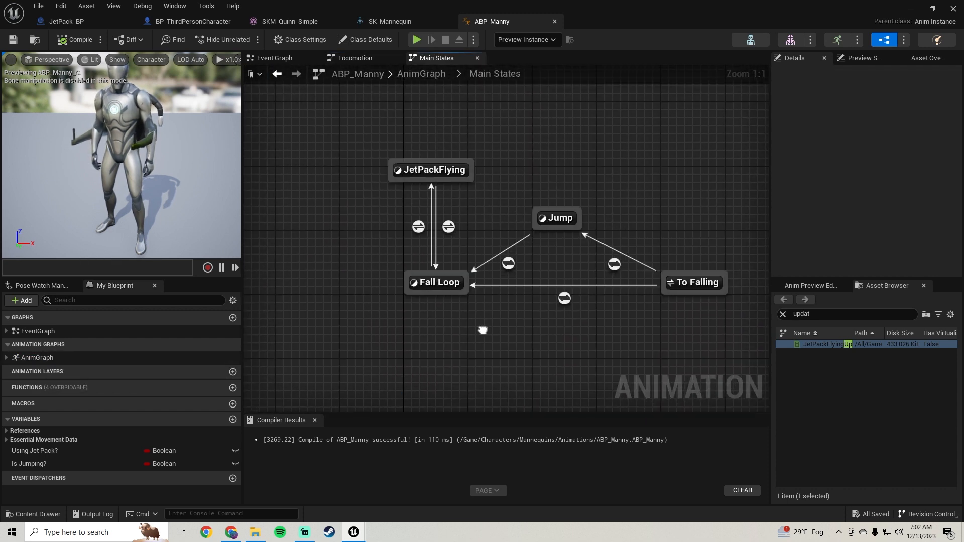
{"action": "double_click", "coordinate": [412, 214]}
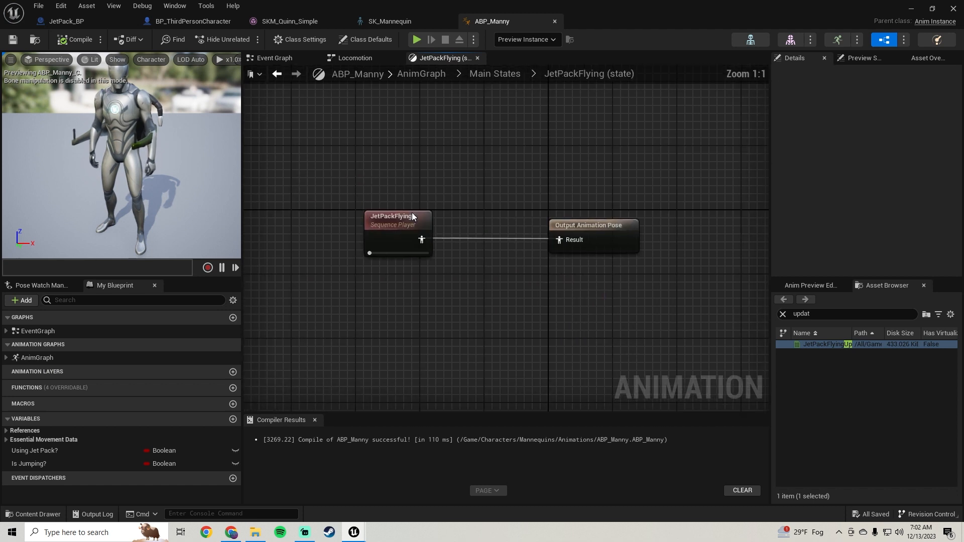
Step: Replace JetPackFlying1 with a JetPackFlyingUpdated1 player connected to the Main States flying state's Output Animation Pose
{"action": "left_click_drag", "start_coordinate": [831, 344], "coordinate": [433, 318]}
{"action": "left_click_drag", "start_coordinate": [512, 344], "coordinate": [588, 276]}
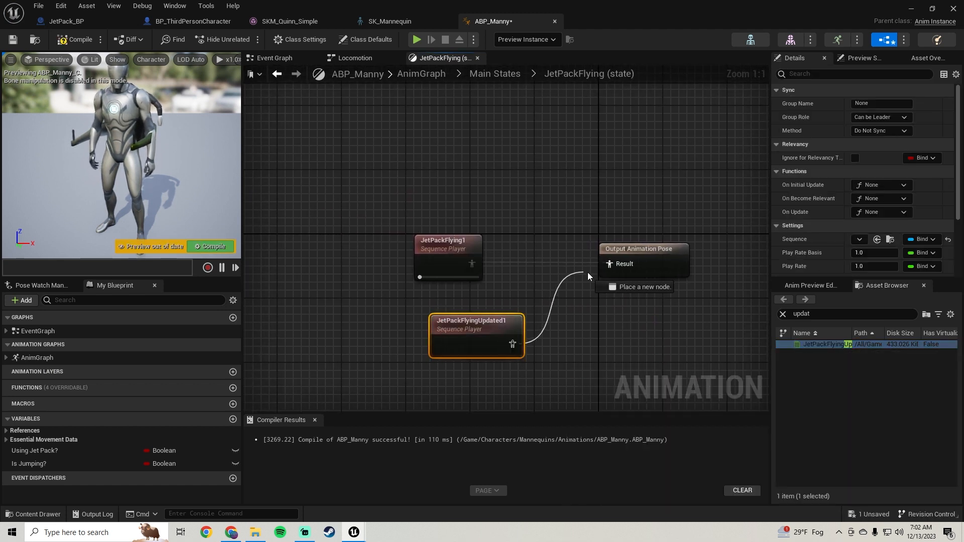
{"action": "key", "text": "Delete"}
{"action": "left_click_drag", "start_coordinate": [487, 329], "coordinate": [471, 266]}
{"action": "left_click_drag", "start_coordinate": [603, 195], "coordinate": [417, 300]}
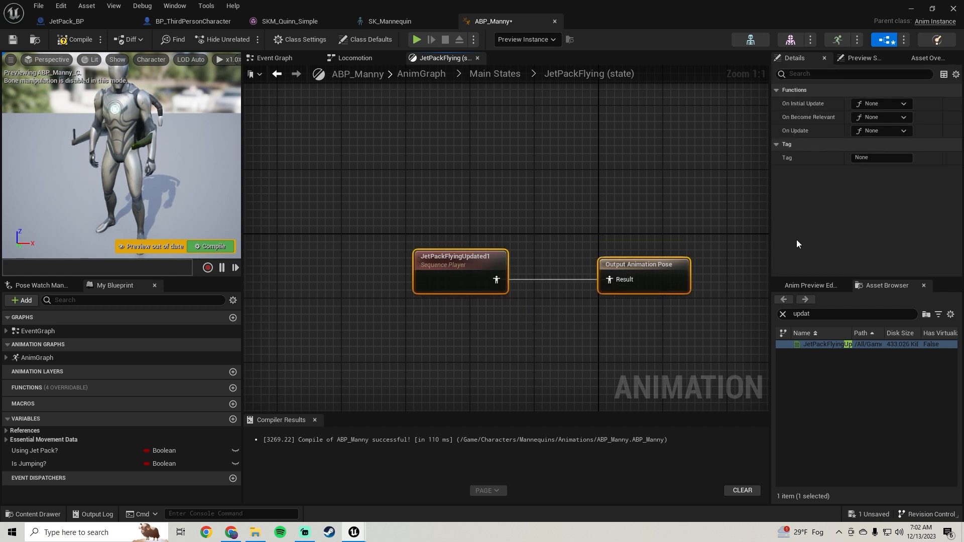
Step: Enable Loop Animation on the Main States JetPackFlyingUpdated1 player, compile and save ABP_Manny, and minimize its editor
{"action": "left_click", "coordinate": [479, 268]}
{"action": "scroll", "coordinate": [834, 221], "scroll_direction": "down", "scroll_amount": 2}
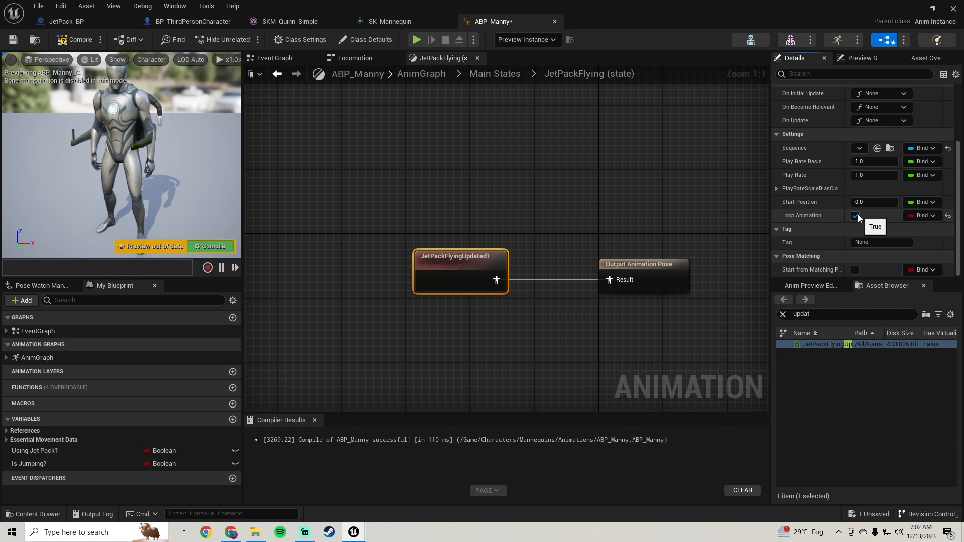
{"action": "left_click", "coordinate": [69, 45]}
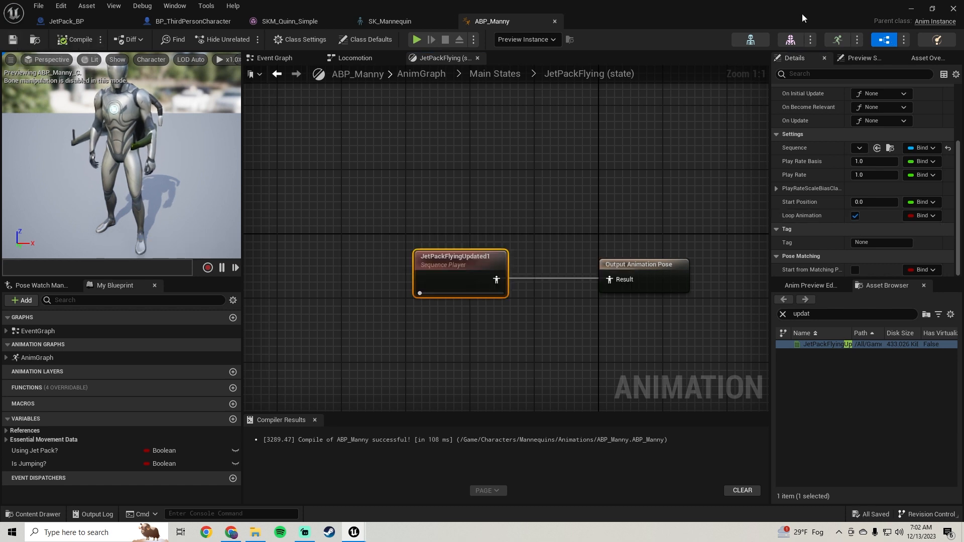
{"action": "left_click", "coordinate": [913, 9]}
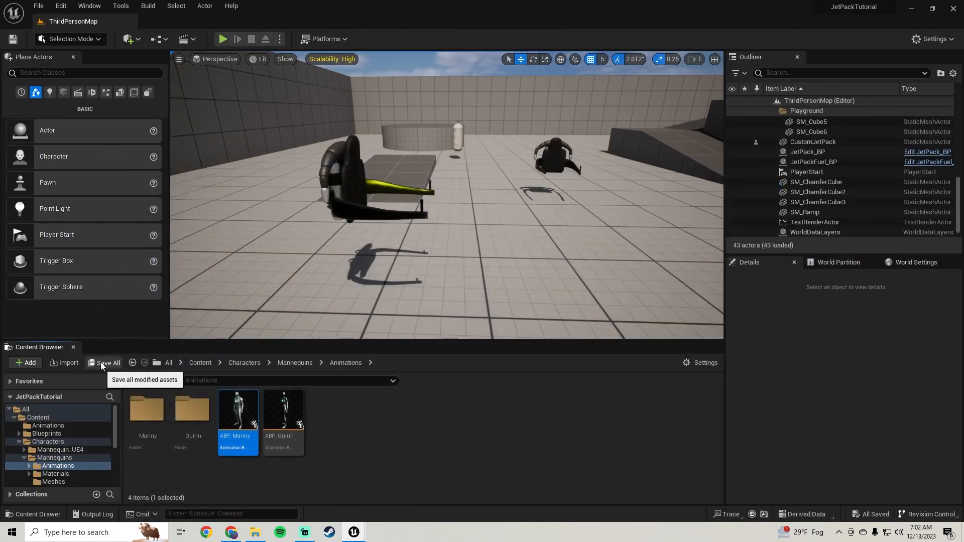
Step: Play the level, pick up the custom jetpack, and fly with it to check the updated flying animation
{"action": "left_click", "coordinate": [223, 39]}
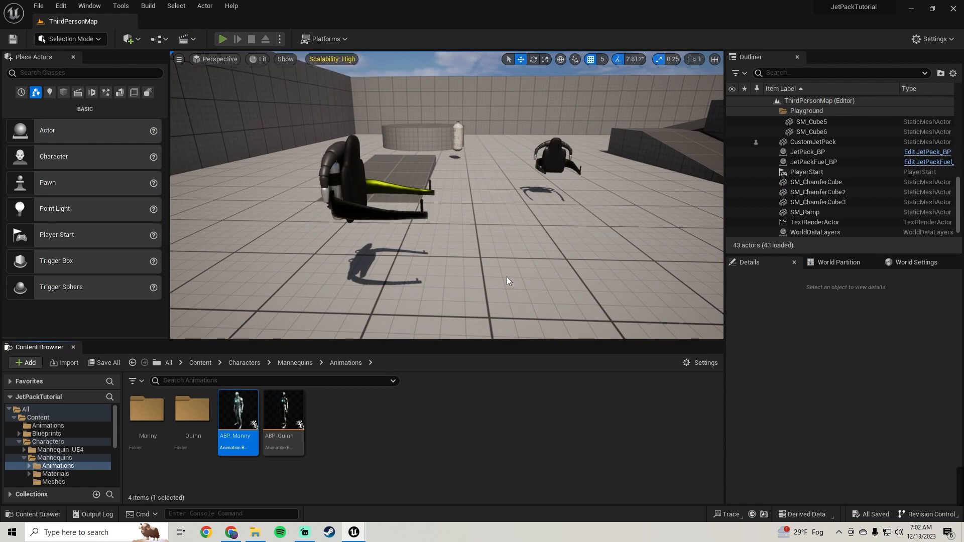
{"action": "key", "text": "w"}
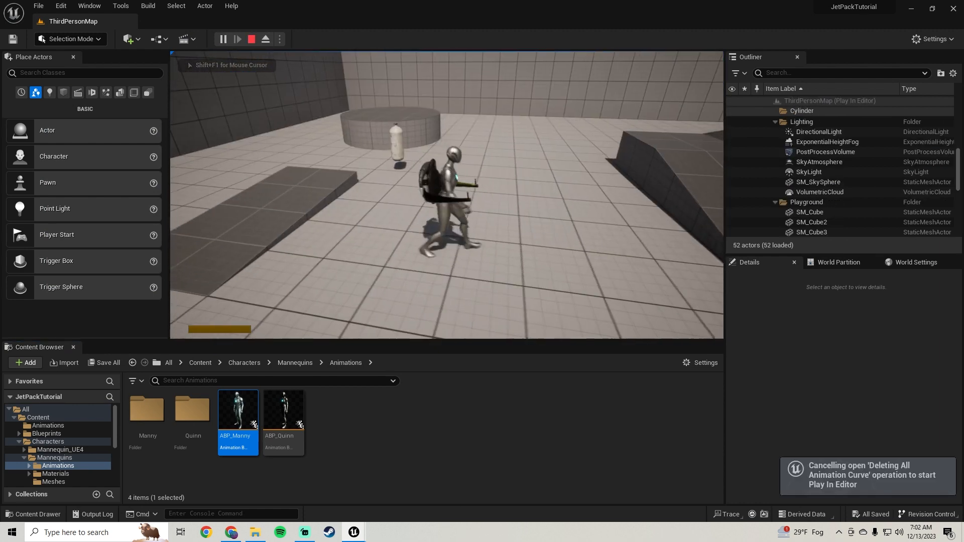
{"action": "key", "text": "space"}
{"action": "key", "text": "s"}
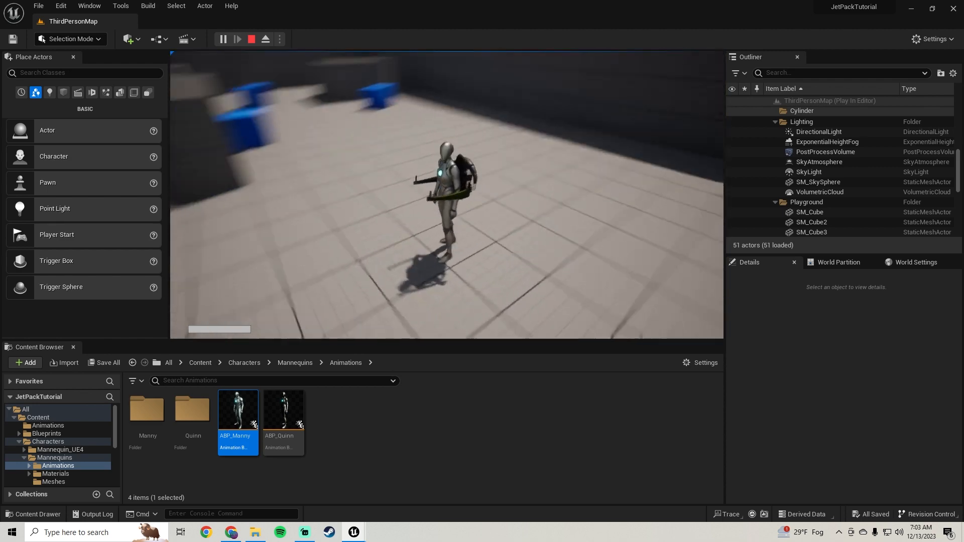
Step: Run and jump around the level to check the worn jetpack's fit, release the cursor, and make the viewport full screen
{"action": "key", "text": "a"}
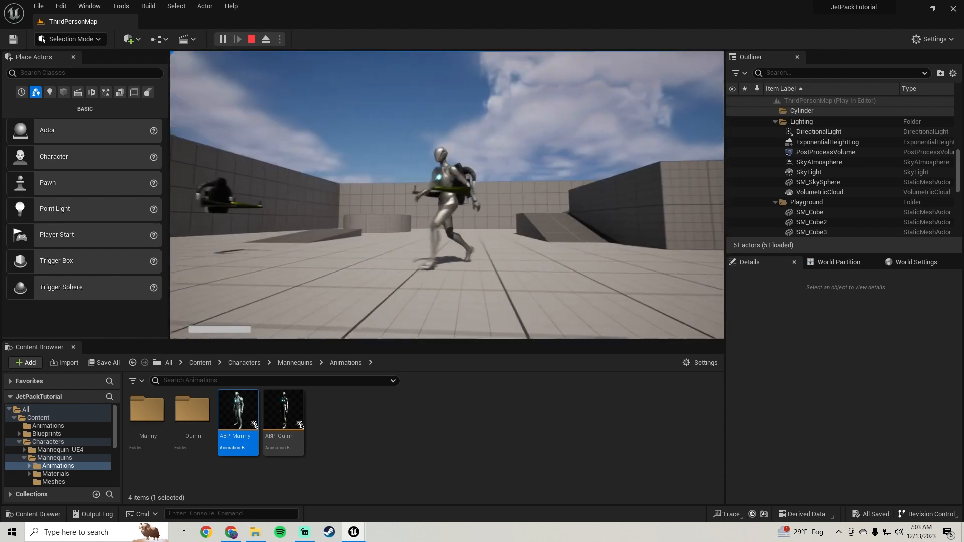
{"action": "key", "text": "d"}
{"action": "key", "text": "w"}
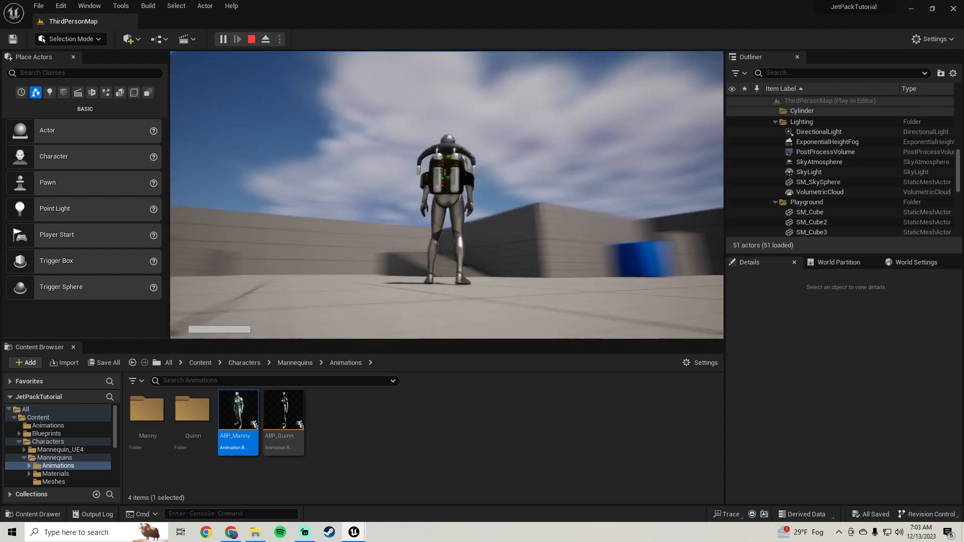
{"action": "key", "text": "space"}
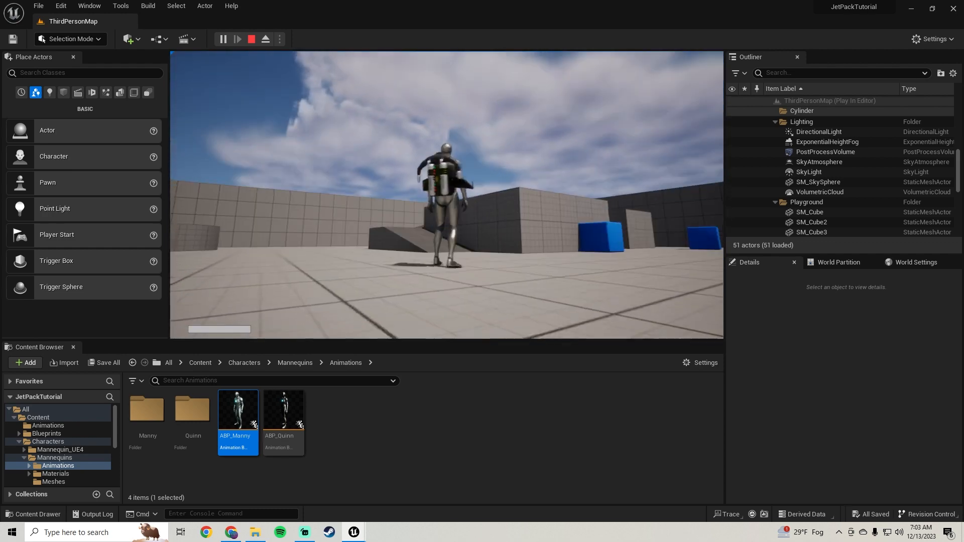
{"action": "key", "text": "w"}
{"action": "key", "text": "d"}
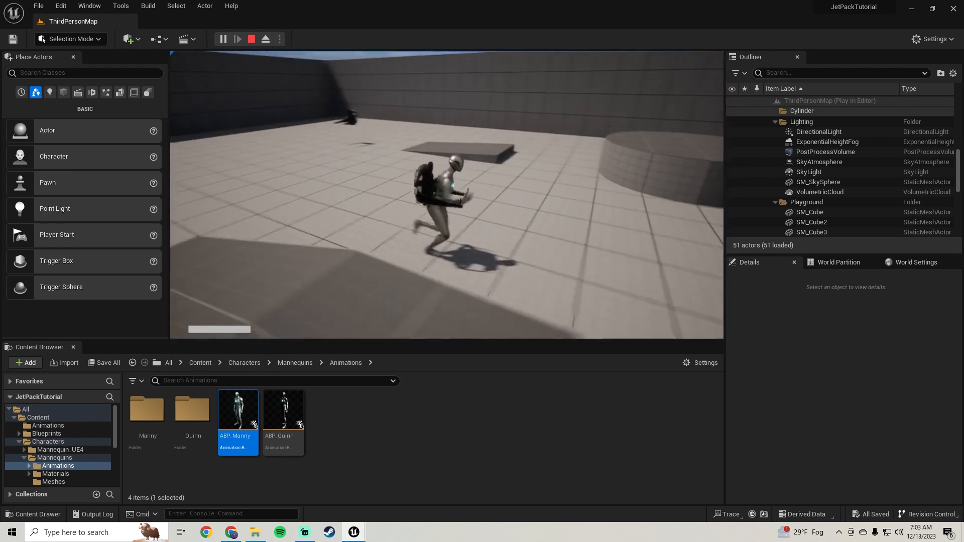
{"action": "key", "text": "w"}
{"action": "key", "text": "d"}
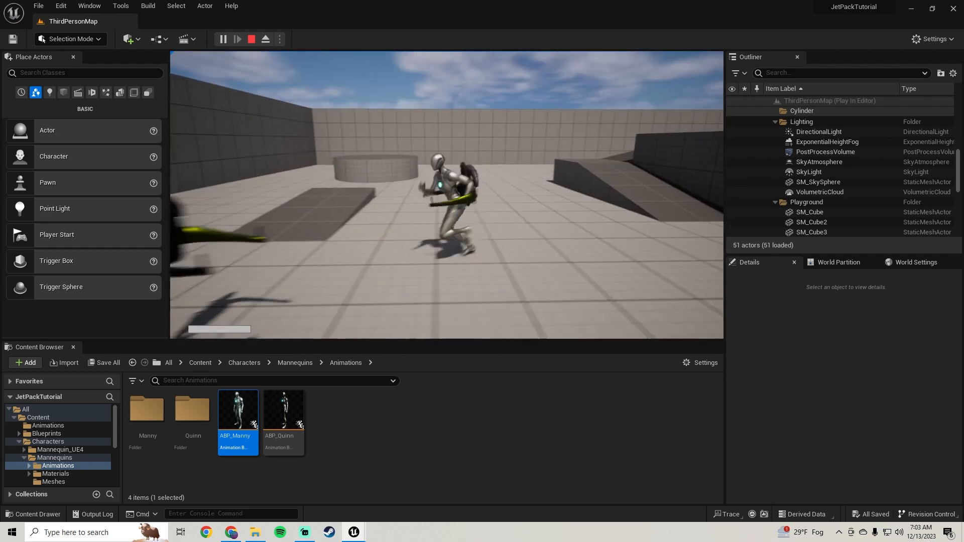
{"action": "key", "text": "s"}
{"action": "key", "text": "shift+F1"}
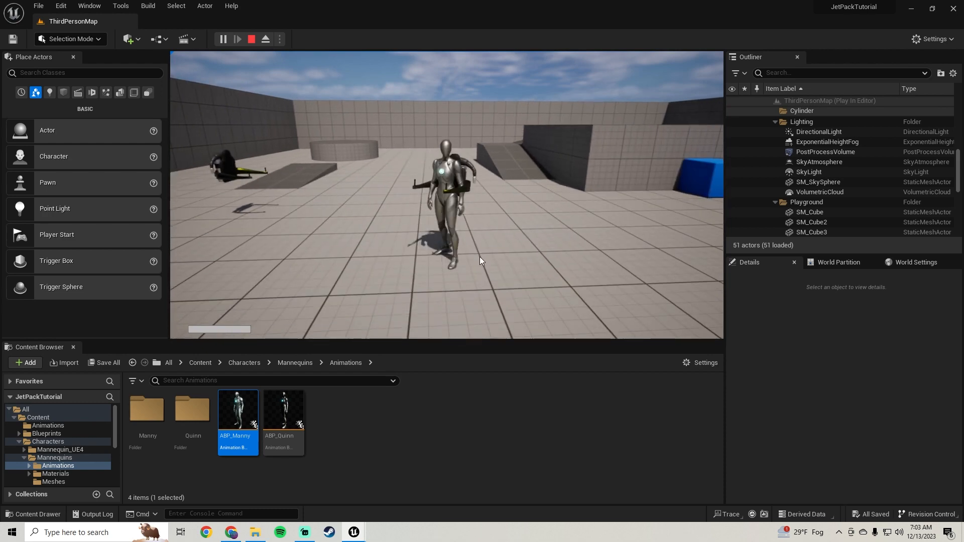
{"action": "key", "text": "F11"}
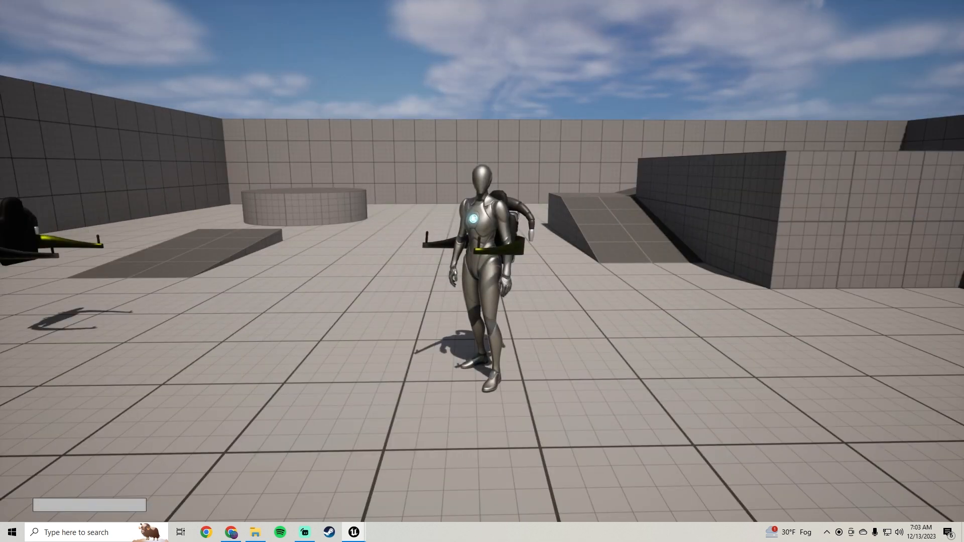